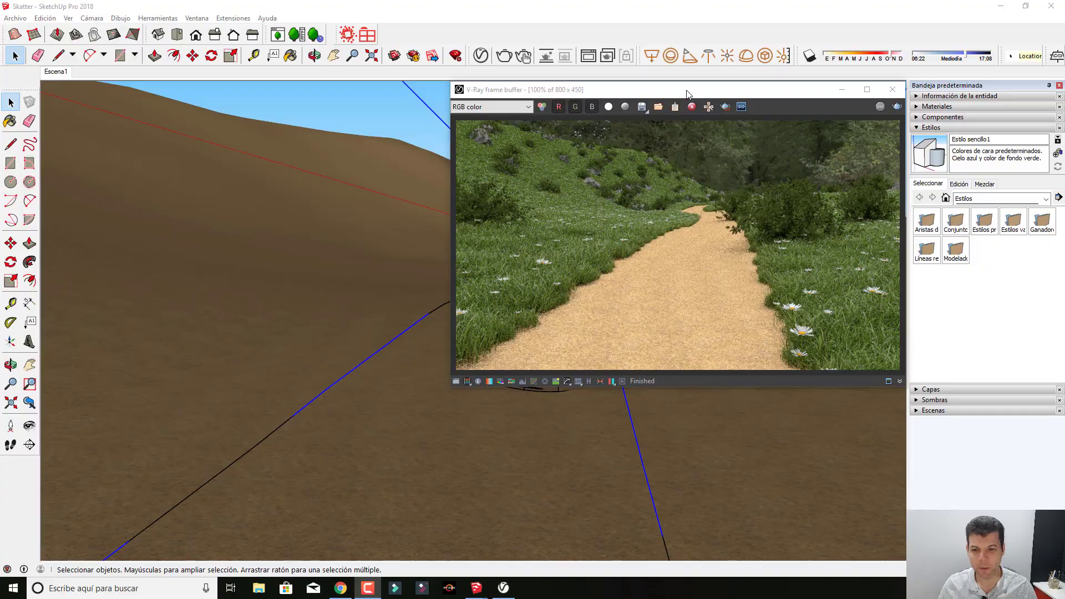
- Move the V-Ray render preview window off to the right edge of the screen
{"action": "left_click_drag", "start_coordinate": [684, 100], "coordinate": [685, 96]}
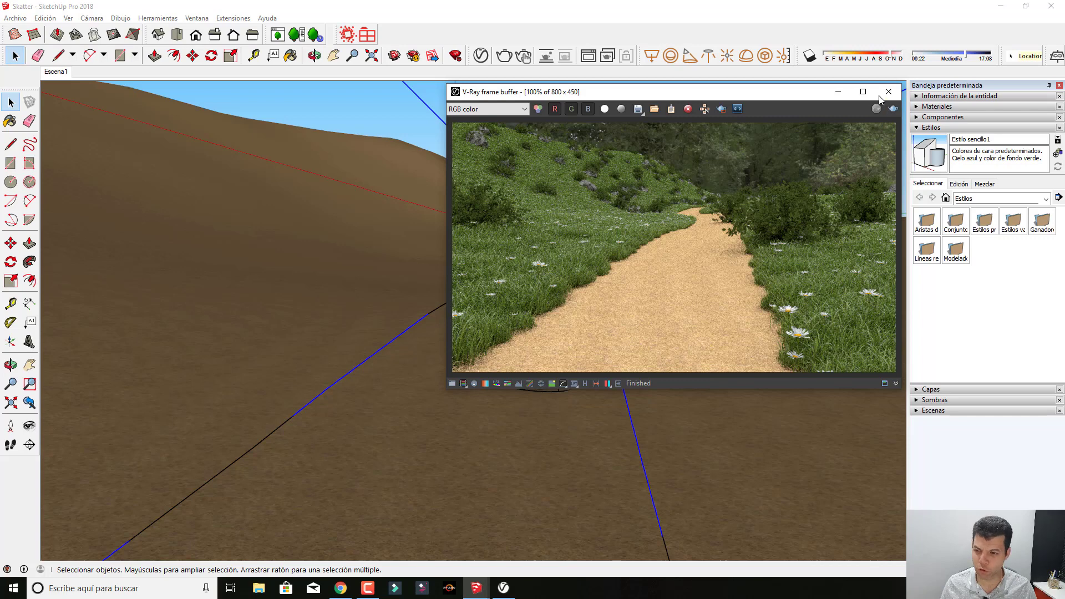
{"action": "left_click_drag", "start_coordinate": [782, 94], "coordinate": [1064, 183]}
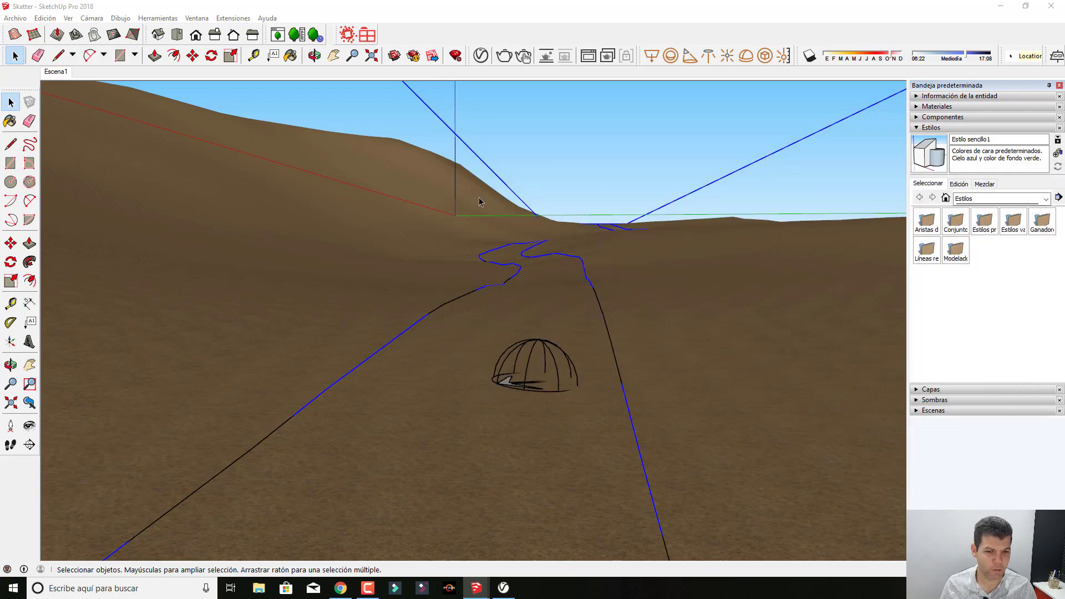
- Open the Laubwerk browser and scroll its tree species, such as Arce común and Arce Japonés
{"action": "left_click", "coordinate": [276, 36]}
{"action": "mouse_move", "coordinate": [476, 145]}
{"action": "left_mouse_down"}
{"action": "mouse_move", "coordinate": [501, 254]}
{"action": "mouse_move", "coordinate": [499, 138]}
{"action": "left_mouse_up"}
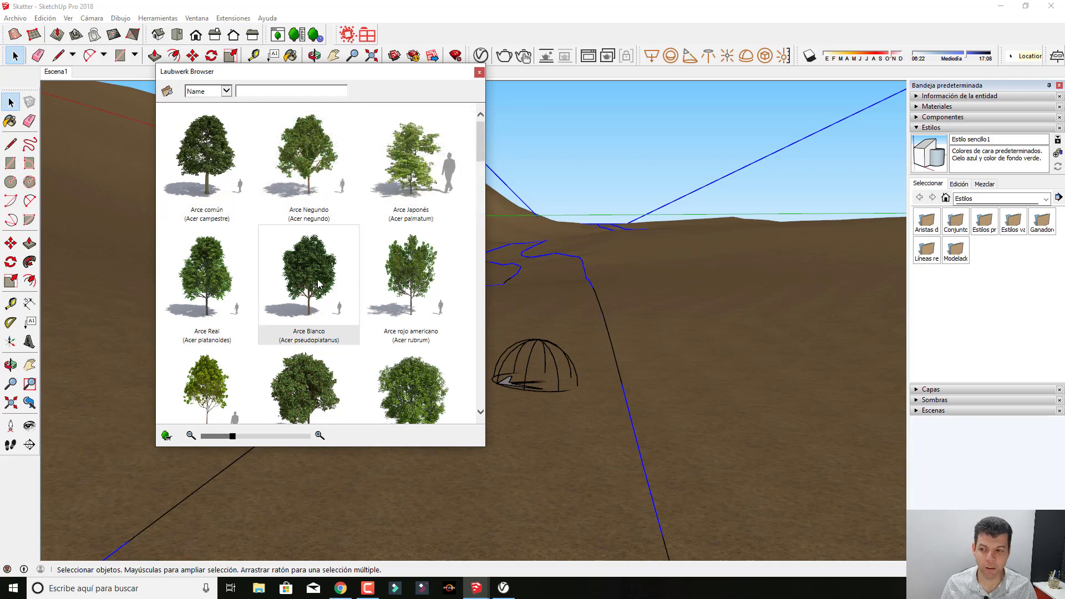
{"action": "mouse_move", "coordinate": [308, 281]}
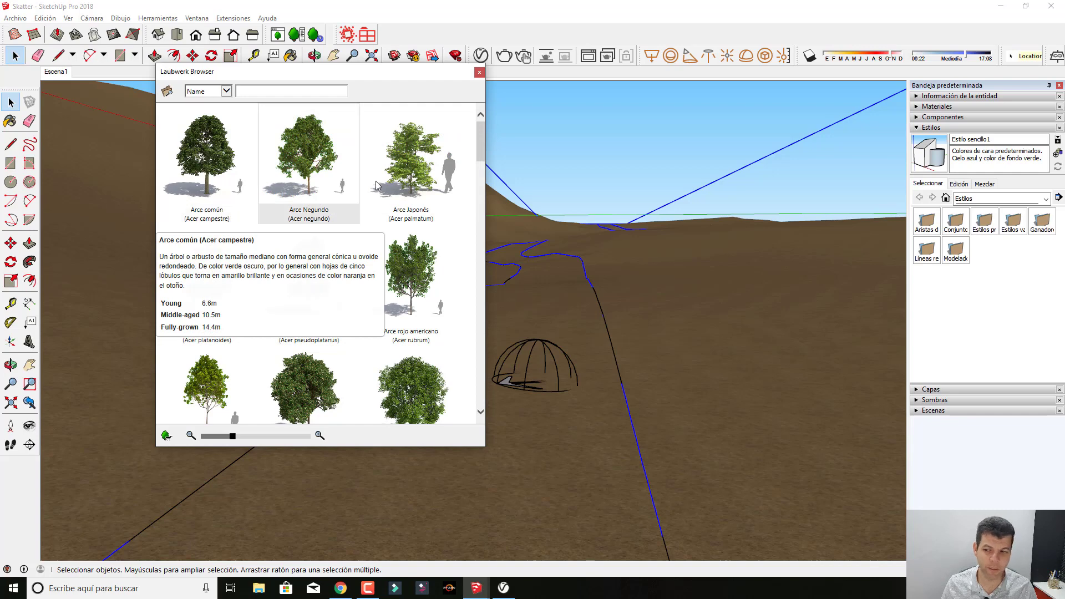
{"action": "scroll", "coordinate": [481, 164], "scroll_direction": "down", "scroll_amount": 2}
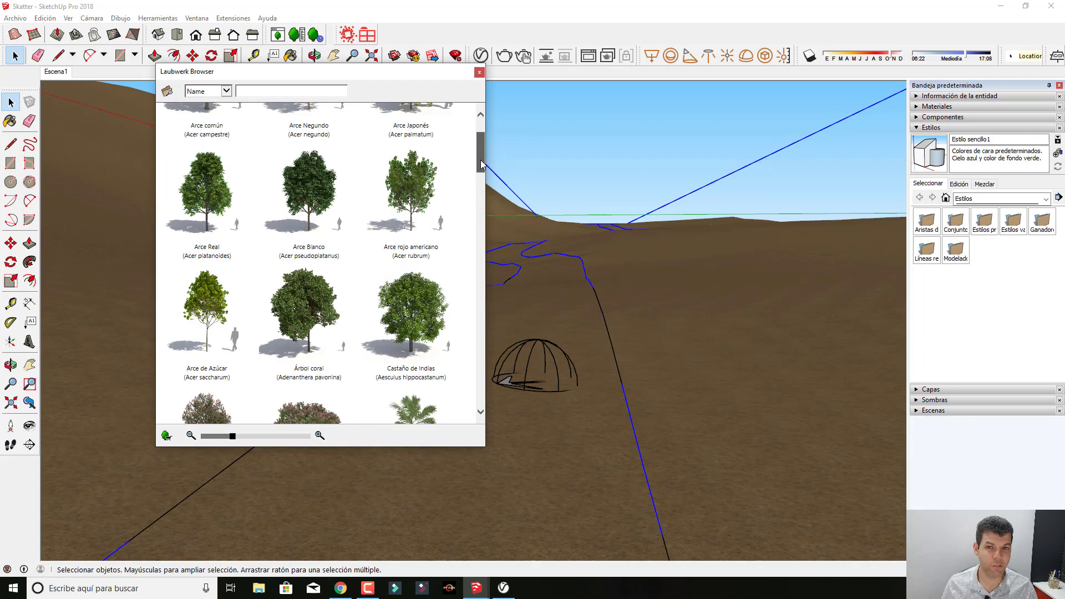
{"action": "left_click_drag", "start_coordinate": [481, 164], "coordinate": [487, 255]}
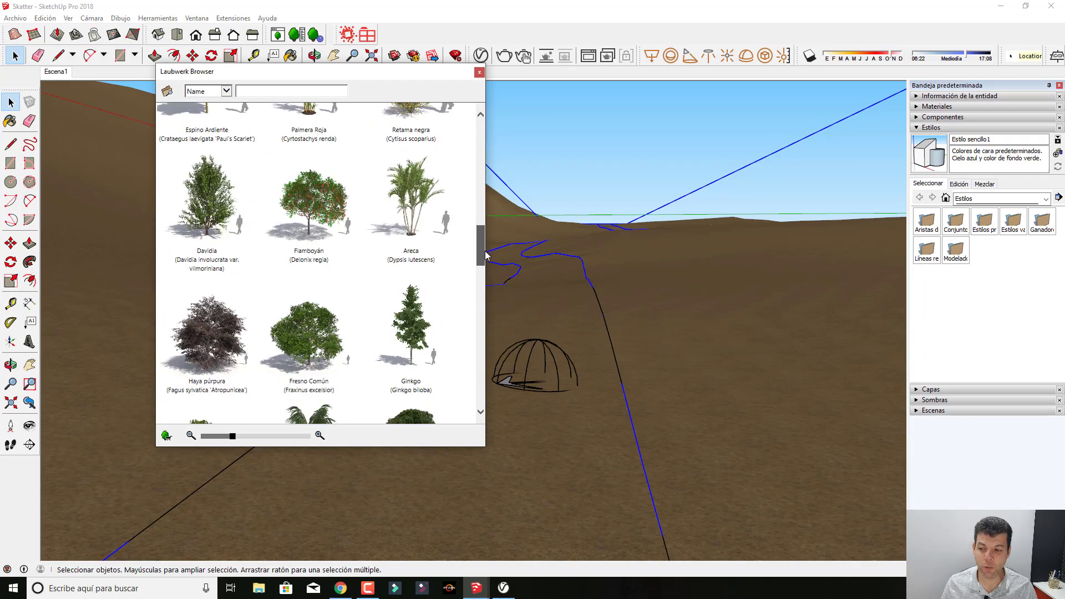
{"action": "scroll", "coordinate": [483, 251], "scroll_direction": "down", "scroll_amount": 1}
{"action": "scroll", "coordinate": [483, 262], "scroll_direction": "down", "scroll_amount": 3}
{"action": "scroll", "coordinate": [471, 261], "scroll_direction": "down", "scroll_amount": 4}
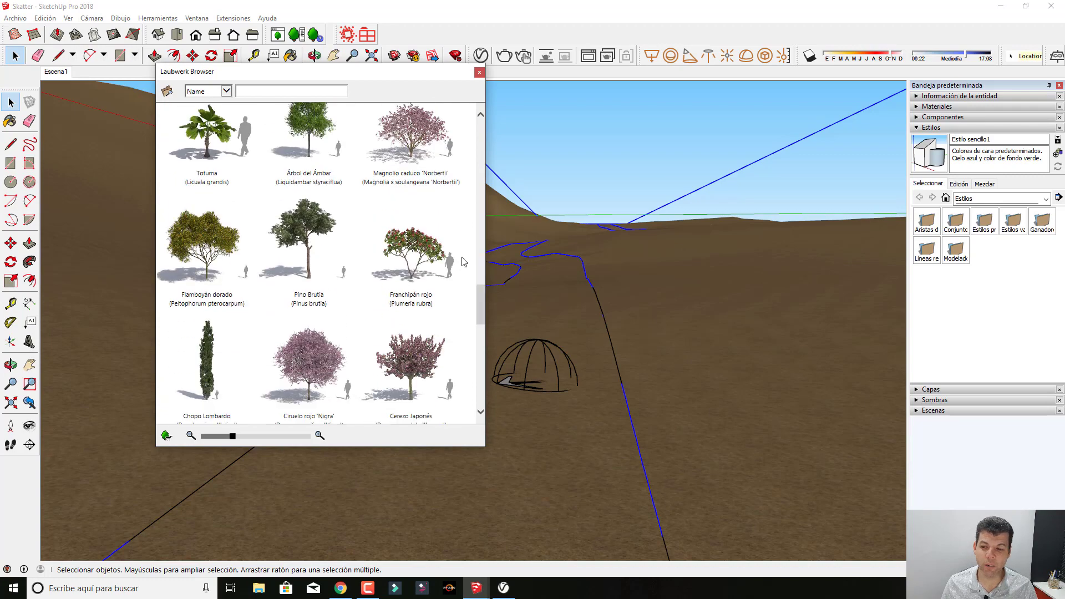
{"action": "mouse_move", "coordinate": [481, 306]}
{"action": "left_mouse_down"}
{"action": "mouse_move", "coordinate": [482, 380]}
{"action": "mouse_move", "coordinate": [480, 131]}
{"action": "left_mouse_up"}
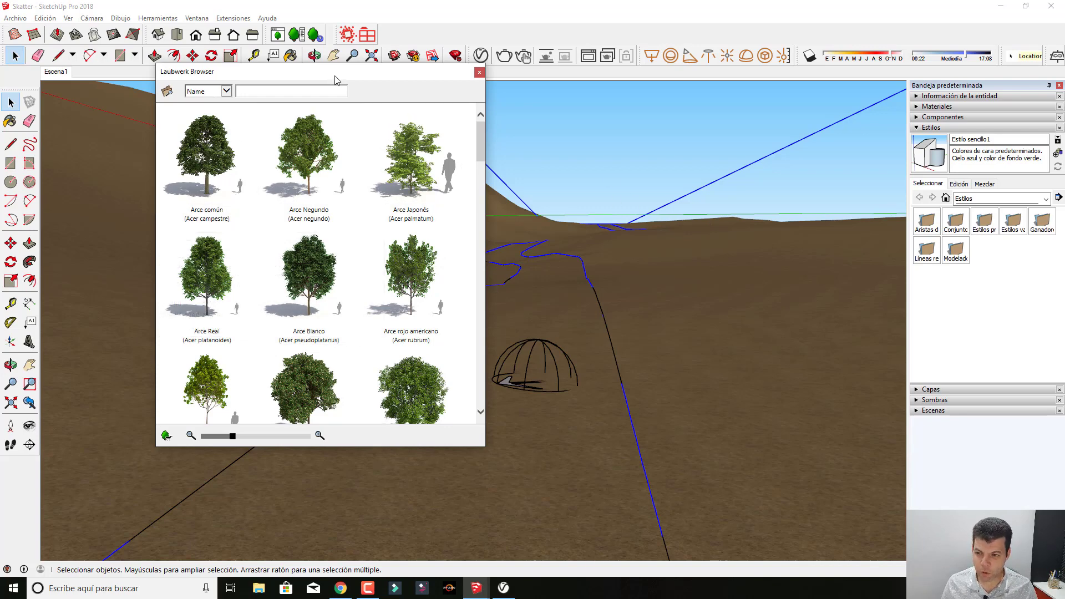
{"action": "left_click_drag", "start_coordinate": [335, 80], "coordinate": [338, 96]}
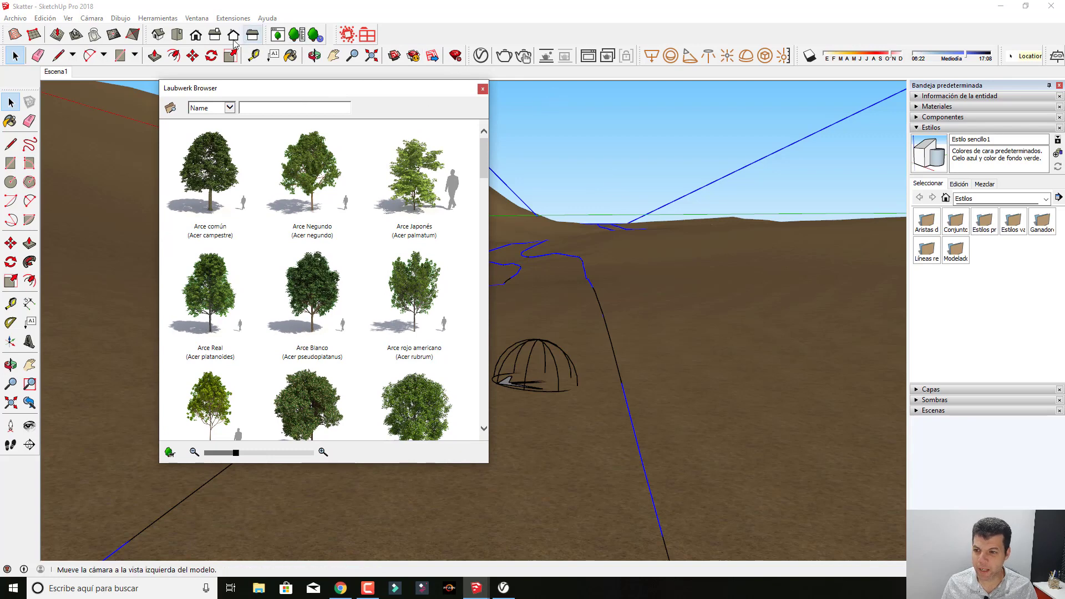
- Switch to Top view, move the plant library aside, and zoom to frame the terrain
{"action": "left_click", "coordinate": [177, 35]}
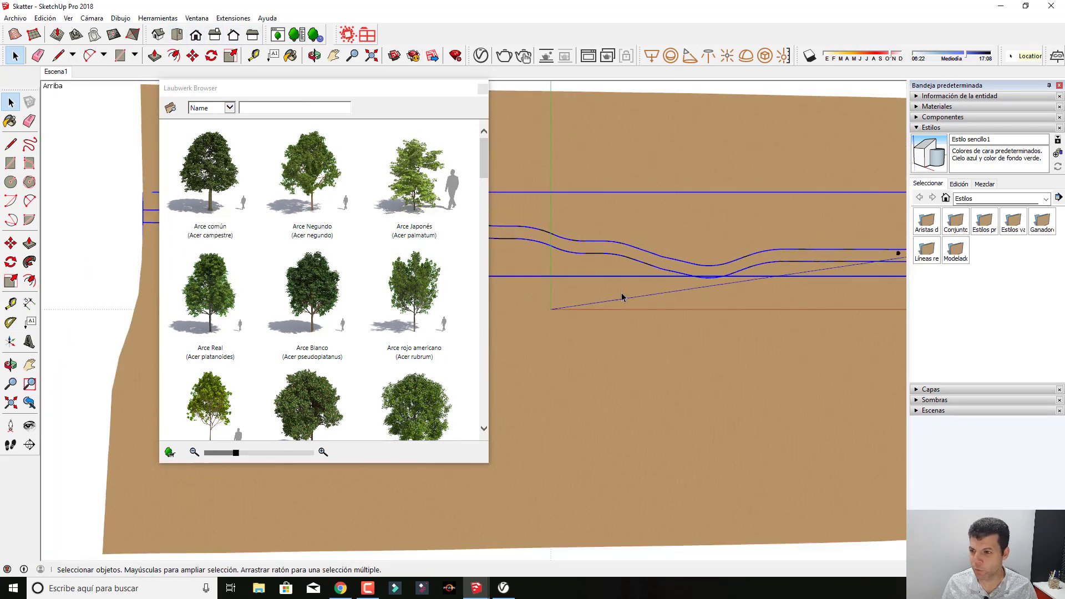
{"action": "scroll", "coordinate": [622, 297], "scroll_direction": "down", "scroll_amount": 2}
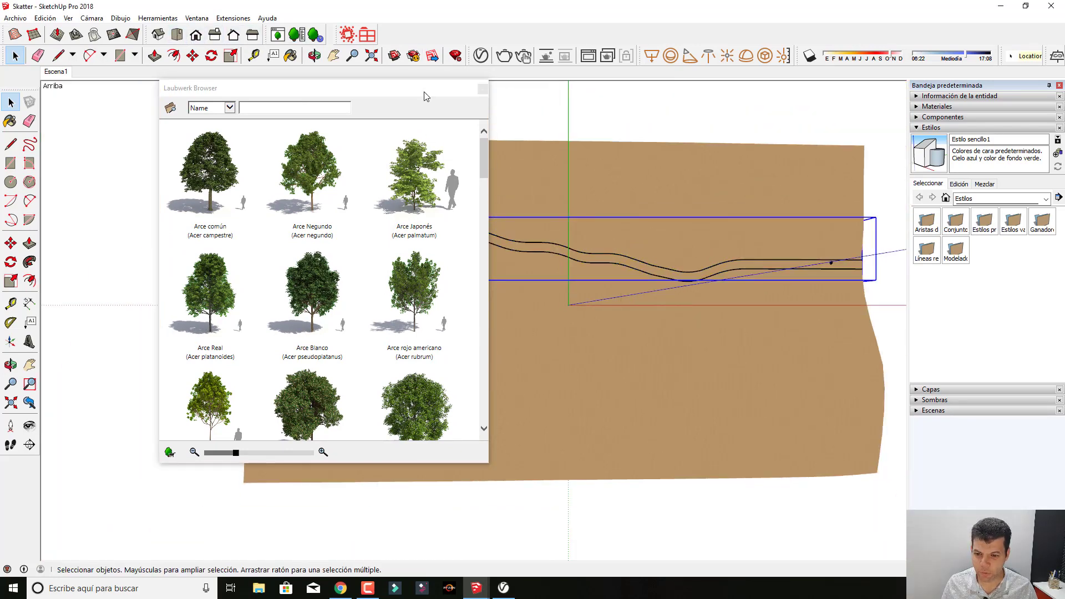
{"action": "left_click_drag", "start_coordinate": [425, 92], "coordinate": [377, 86]}
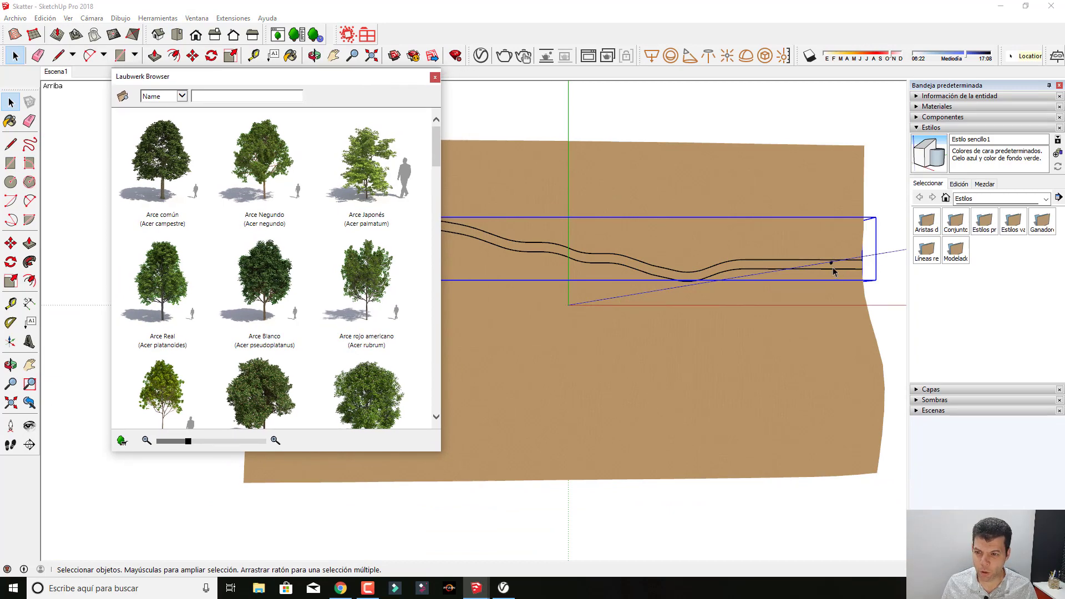
{"action": "scroll", "coordinate": [835, 271], "scroll_direction": "up", "scroll_amount": 1}
{"action": "scroll", "coordinate": [832, 270], "scroll_direction": "up", "scroll_amount": 3}
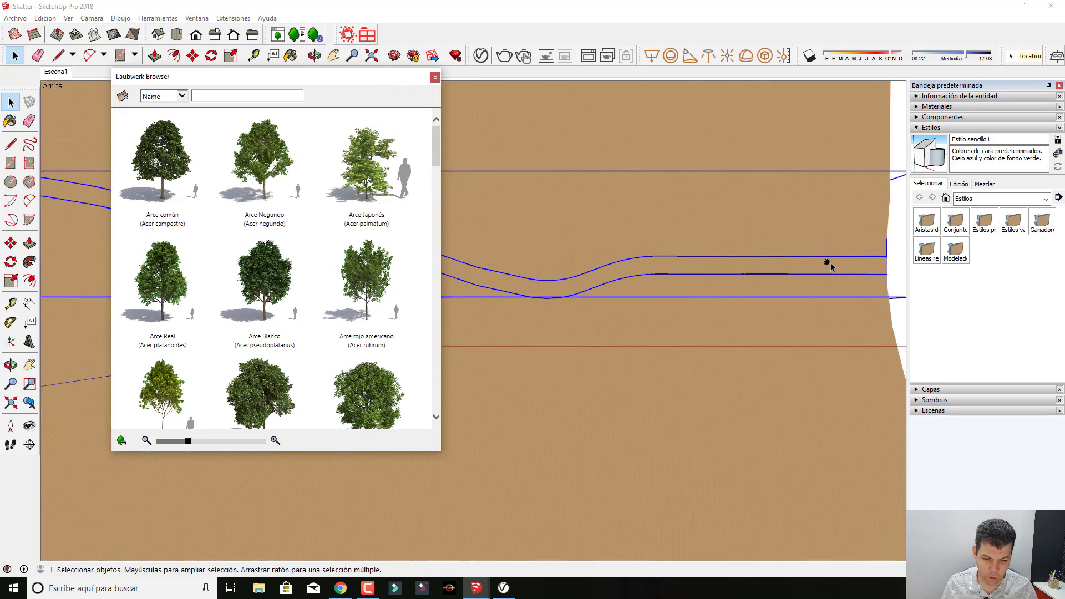
{"action": "scroll", "coordinate": [829, 272], "scroll_direction": "up", "scroll_amount": 2}
{"action": "scroll", "coordinate": [824, 273], "scroll_direction": "up", "scroll_amount": 2}
{"action": "scroll", "coordinate": [821, 270], "scroll_direction": "down", "scroll_amount": 2}
{"action": "scroll", "coordinate": [819, 269], "scroll_direction": "down", "scroll_amount": 2}
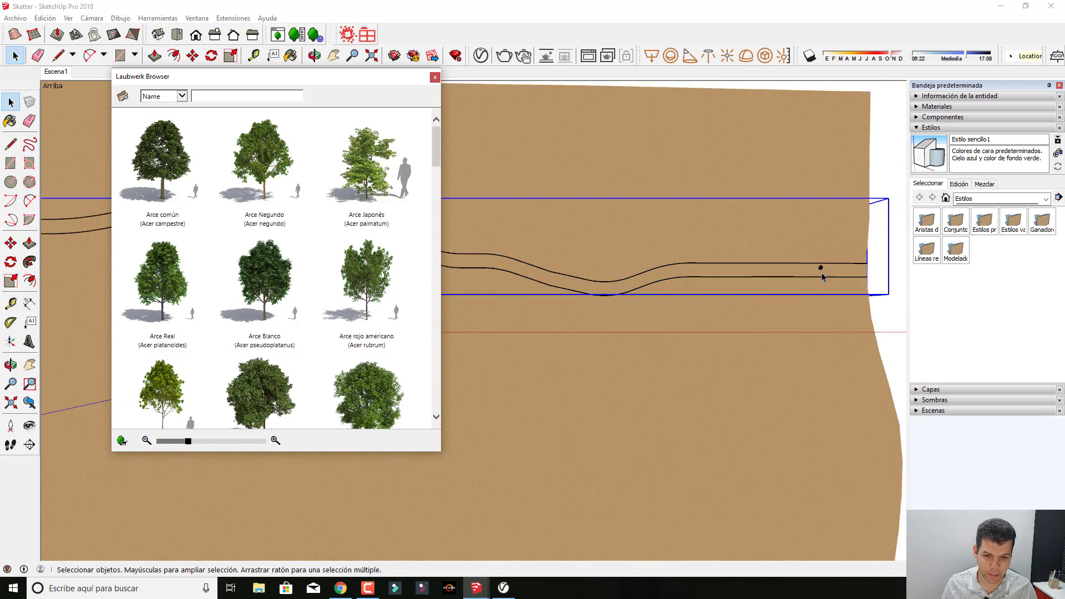
{"action": "scroll", "coordinate": [807, 254], "scroll_direction": "down", "scroll_amount": 3}
{"action": "scroll", "coordinate": [782, 222], "scroll_direction": "down", "scroll_amount": 2}
- Place an Arce Blanco tree near the terrain's far edge from a tilted view
{"action": "left_click", "coordinate": [748, 214]}
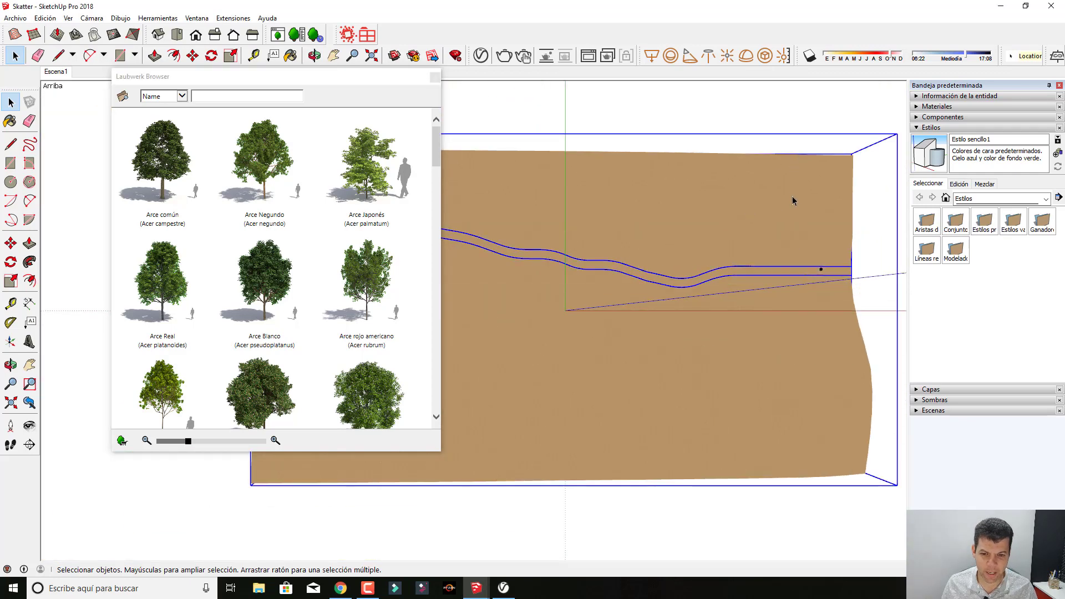
{"action": "mouse_move", "coordinate": [792, 200]}
{"action": "middle_mouse_down"}
{"action": "mouse_move", "coordinate": [748, 225]}
{"action": "mouse_move", "coordinate": [686, 226]}
{"action": "mouse_move", "coordinate": [761, 235]}
{"action": "mouse_move", "coordinate": [704, 313]}
{"action": "mouse_move", "coordinate": [752, 215]}
{"action": "middle_mouse_up"}
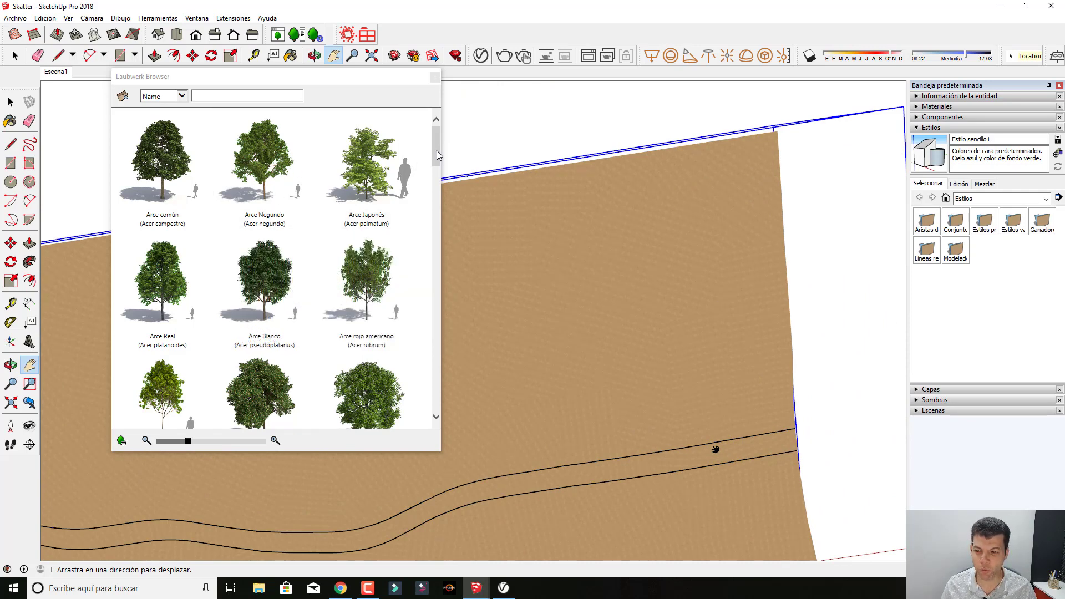
{"action": "left_click_drag", "start_coordinate": [436, 151], "coordinate": [437, 158]}
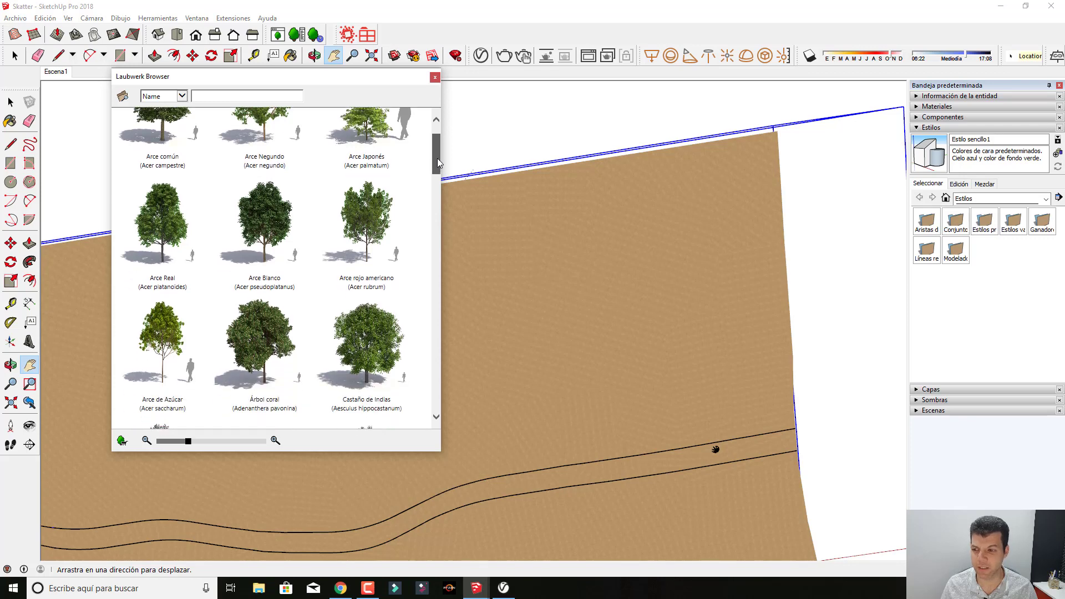
{"action": "mouse_move", "coordinate": [264, 283]}
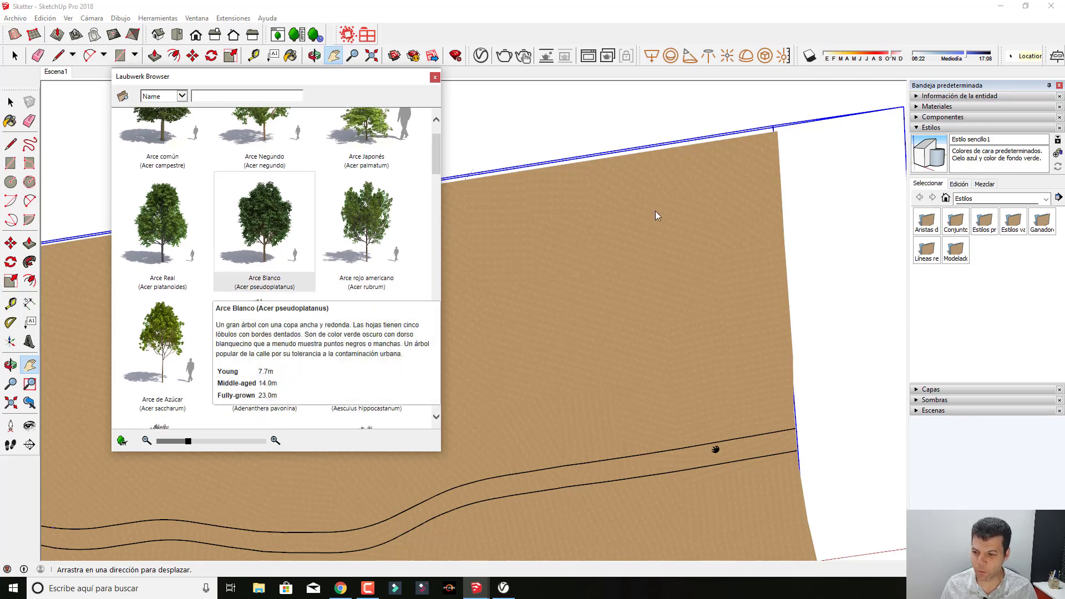
{"action": "left_click_drag", "start_coordinate": [657, 216], "coordinate": [695, 198]}
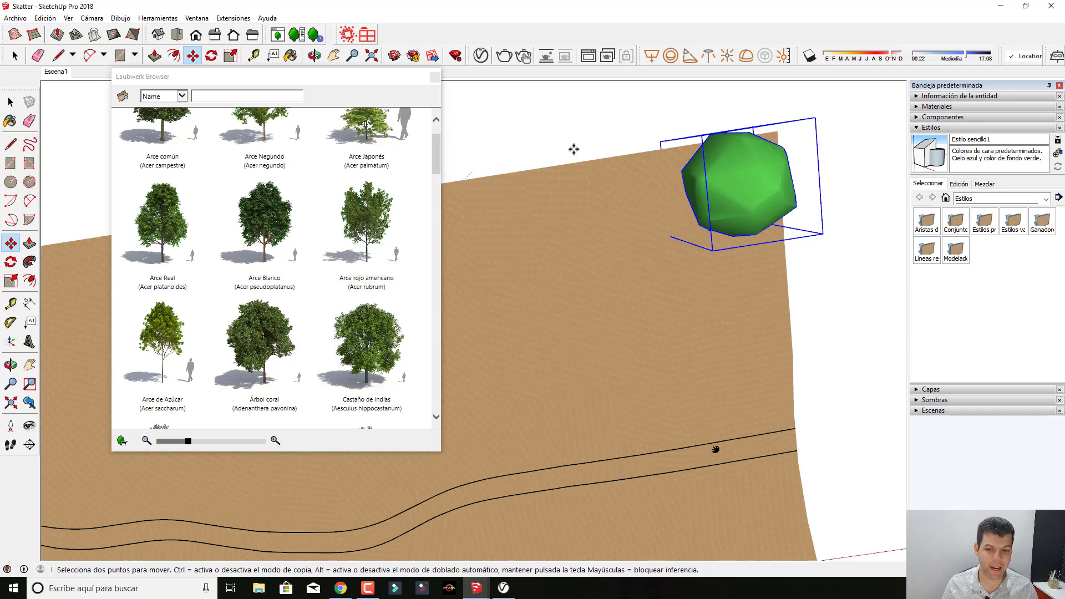
- Place an Árbol orquídea de Hong Kong tree beside the Arce Blanco
{"action": "left_click", "coordinate": [11, 102]}
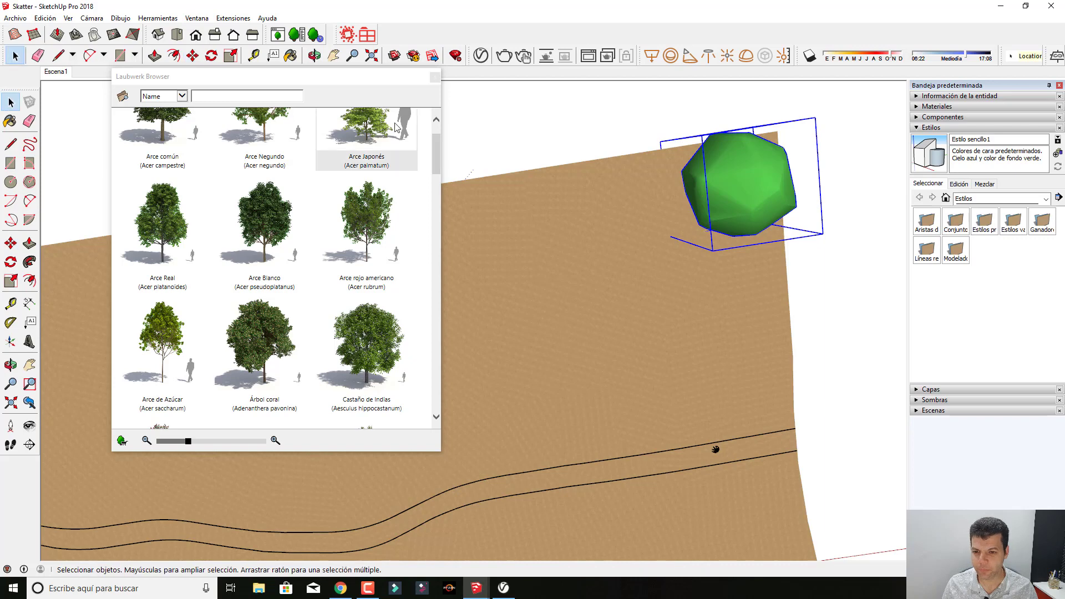
{"action": "left_click", "coordinate": [543, 108]}
{"action": "scroll", "coordinate": [333, 277], "scroll_direction": "down", "scroll_amount": 2}
{"action": "scroll", "coordinate": [361, 283], "scroll_direction": "down", "scroll_amount": 2}
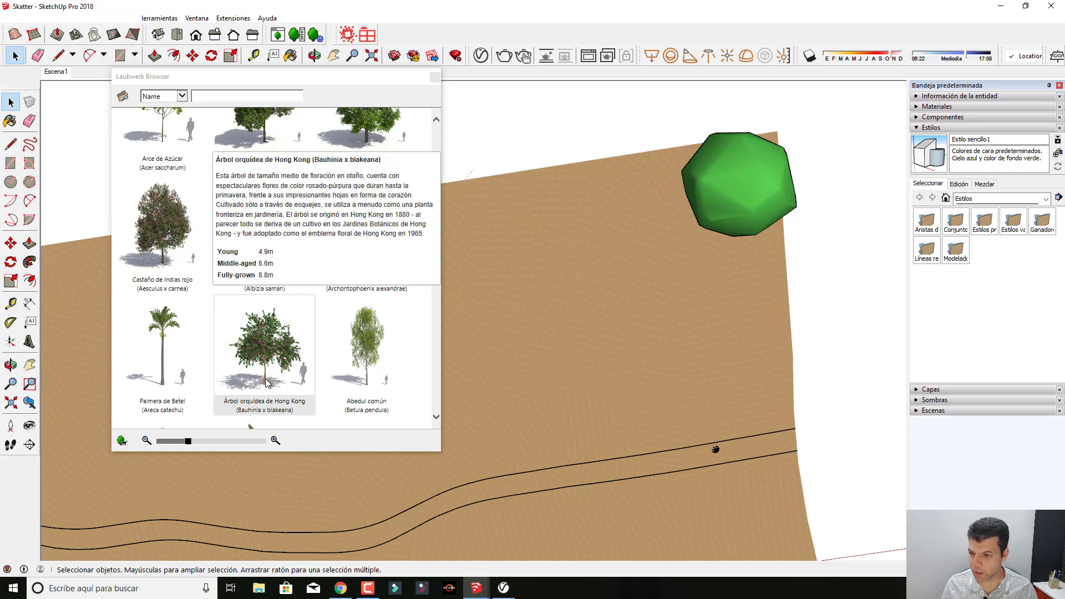
{"action": "left_click", "coordinate": [304, 370]}
{"action": "left_click", "coordinate": [647, 239]}
{"action": "key", "text": "m"}
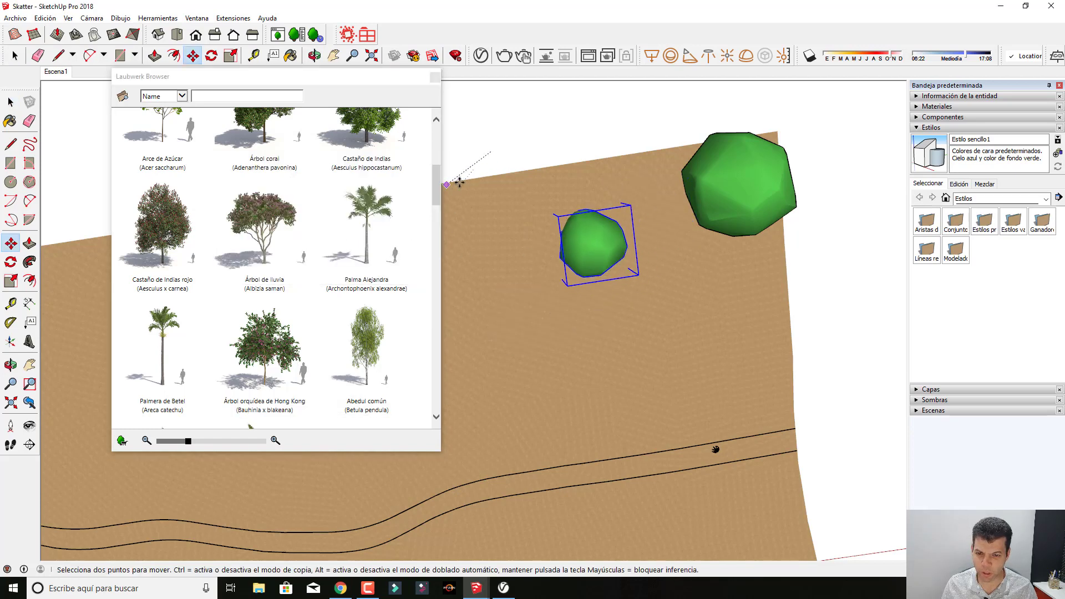
{"action": "left_click", "coordinate": [544, 139]}
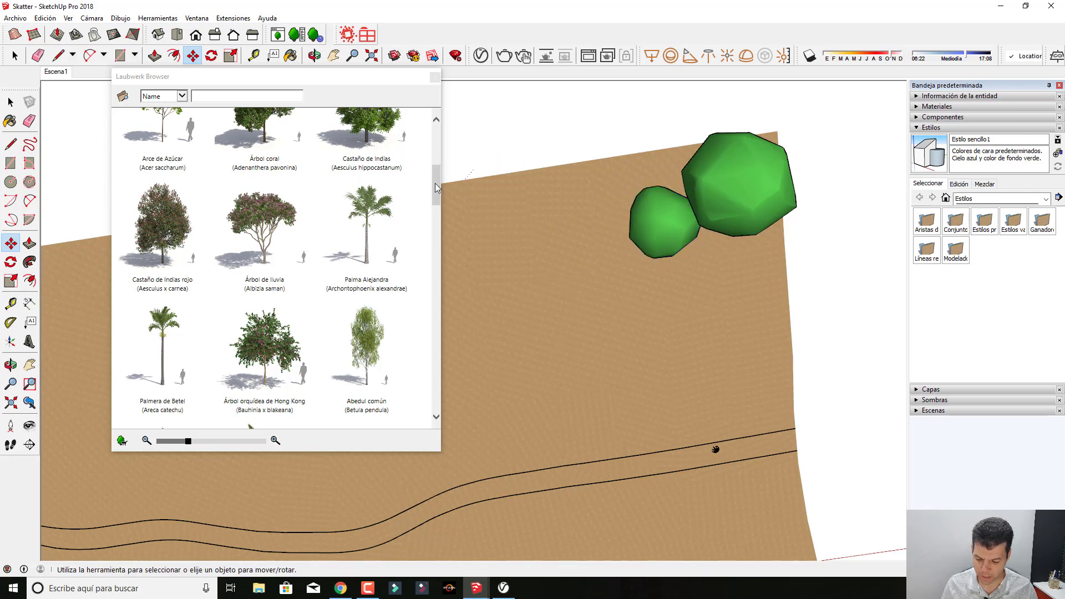
- Place a Haya púrpura tree on the terrain and close the Laubwerk Browser
{"action": "left_click_drag", "start_coordinate": [436, 188], "coordinate": [436, 220]}
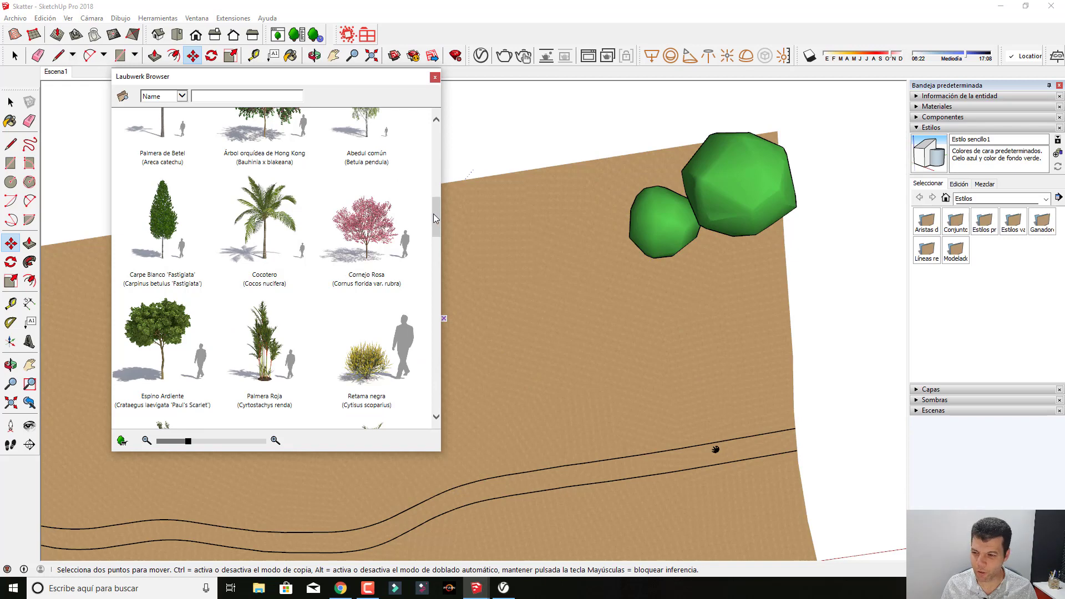
{"action": "left_click_drag", "start_coordinate": [434, 214], "coordinate": [433, 237]}
{"action": "left_click_drag", "start_coordinate": [434, 240], "coordinate": [438, 261]}
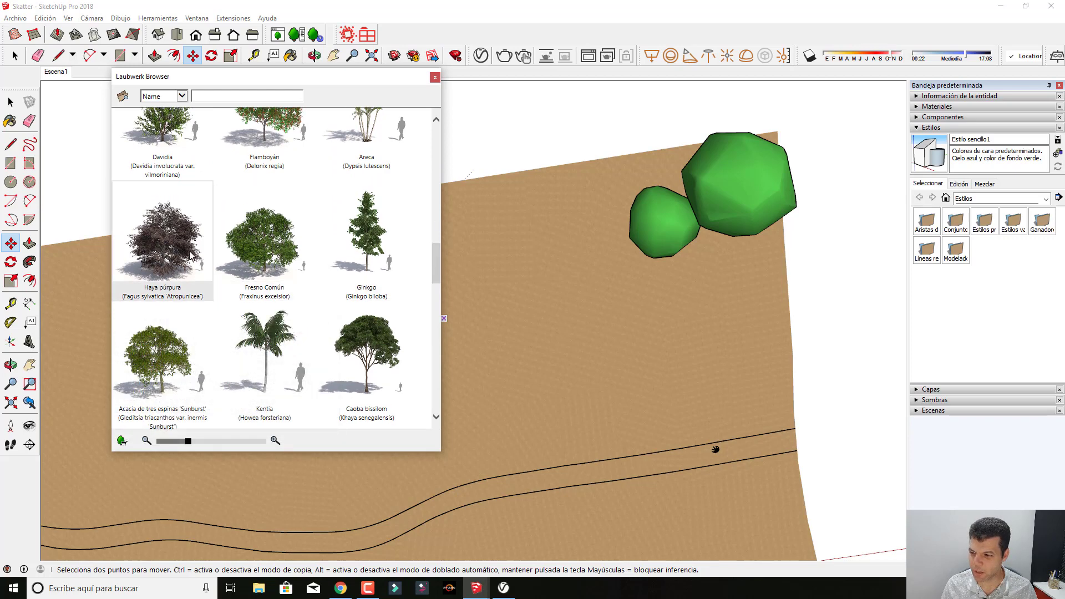
{"action": "left_click", "coordinate": [166, 261]}
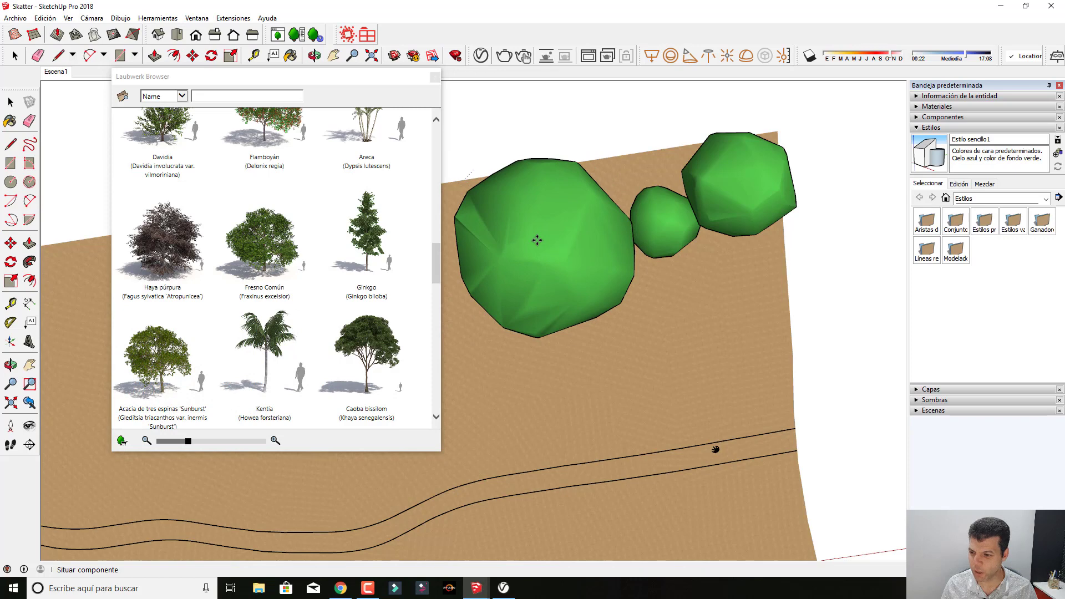
{"action": "left_click", "coordinate": [537, 240]}
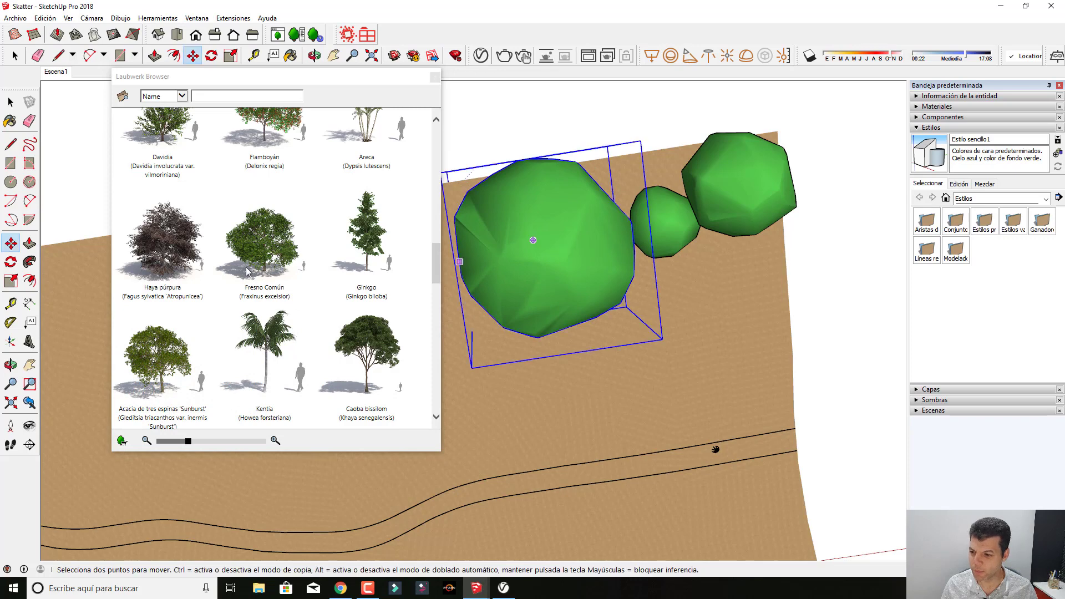
{"action": "left_click", "coordinate": [434, 79]}
{"action": "key", "text": "space"}
{"action": "left_click", "coordinate": [233, 136]}
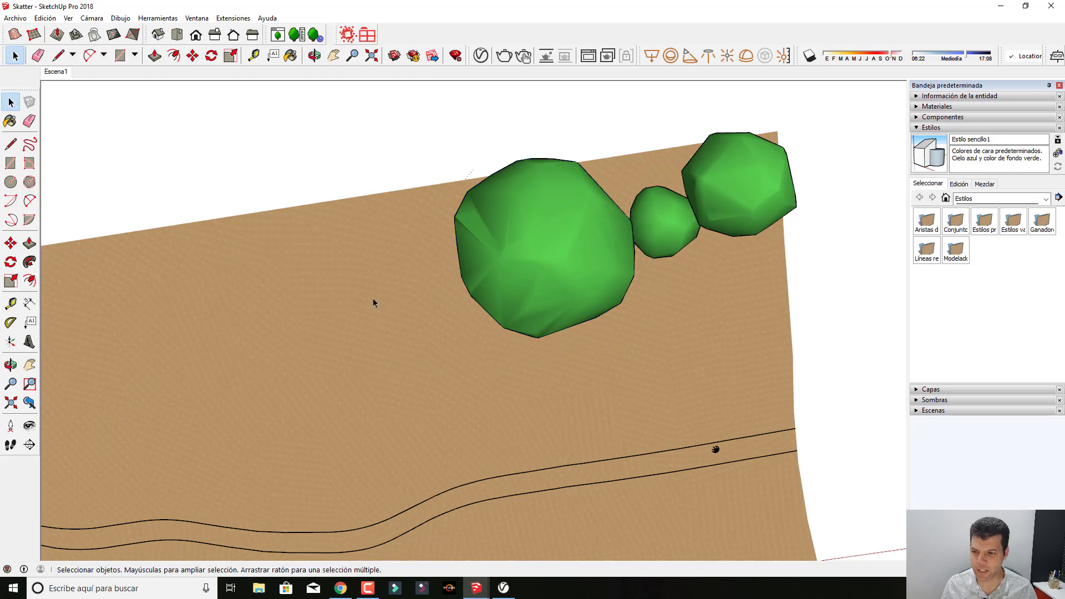
- From a low side view, lower the middle tree onto the ground
{"action": "key", "text": "o"}
{"action": "mouse_move", "coordinate": [578, 387]}
{"action": "left_mouse_down"}
{"action": "mouse_move", "coordinate": [499, 273]}
{"action": "mouse_move", "coordinate": [573, 359]}
{"action": "mouse_move", "coordinate": [525, 258]}
{"action": "mouse_move", "coordinate": [344, 140]}
{"action": "left_mouse_up"}
{"action": "mouse_move", "coordinate": [687, 368]}
{"action": "left_mouse_down"}
{"action": "mouse_move", "coordinate": [594, 231]}
{"action": "mouse_move", "coordinate": [556, 283]}
{"action": "mouse_move", "coordinate": [340, 302]}
{"action": "mouse_move", "coordinate": [653, 381]}
{"action": "mouse_move", "coordinate": [684, 409]}
{"action": "mouse_move", "coordinate": [485, 427]}
{"action": "mouse_move", "coordinate": [497, 456]}
{"action": "left_mouse_up"}
{"action": "key", "text": "space"}
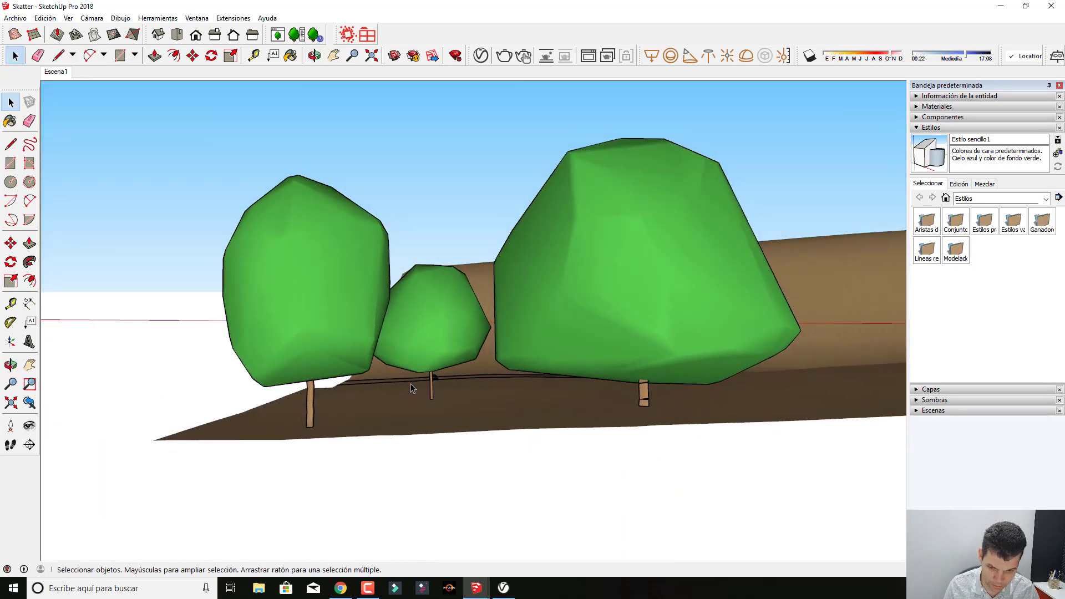
{"action": "scroll", "coordinate": [428, 392], "scroll_direction": "up", "scroll_amount": 3}
{"action": "scroll", "coordinate": [460, 427], "scroll_direction": "up", "scroll_amount": 2}
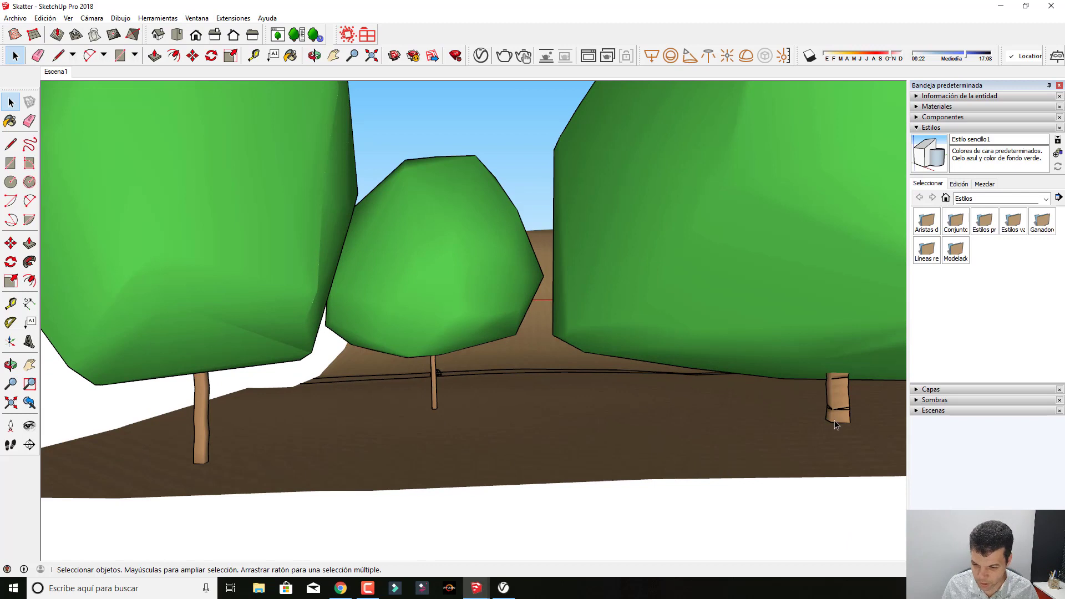
{"action": "left_click", "coordinate": [434, 405]}
{"action": "key", "text": "m"}
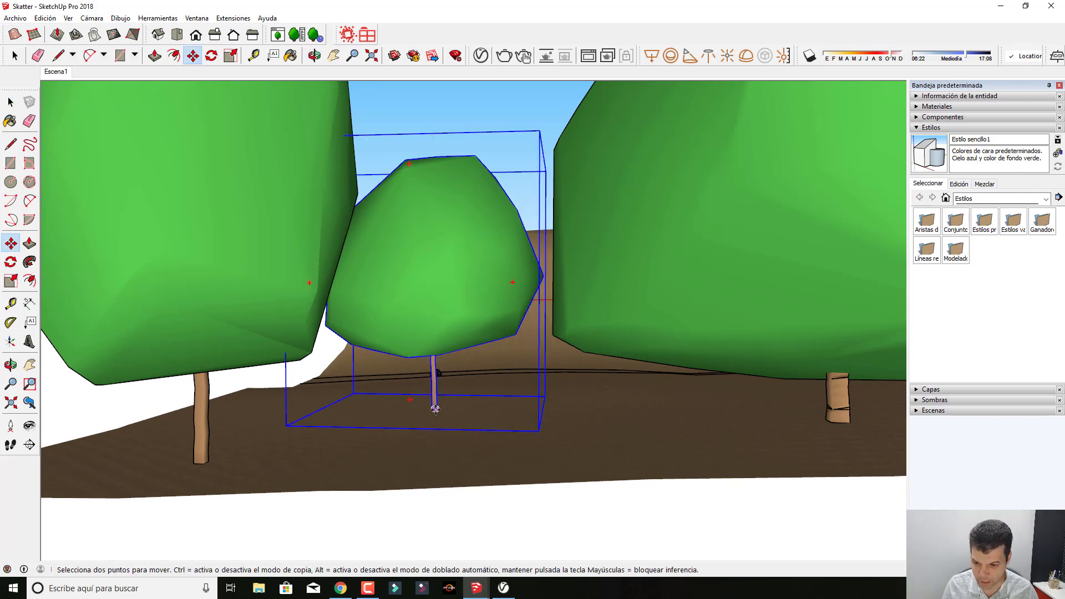
{"action": "left_click", "coordinate": [434, 408]}
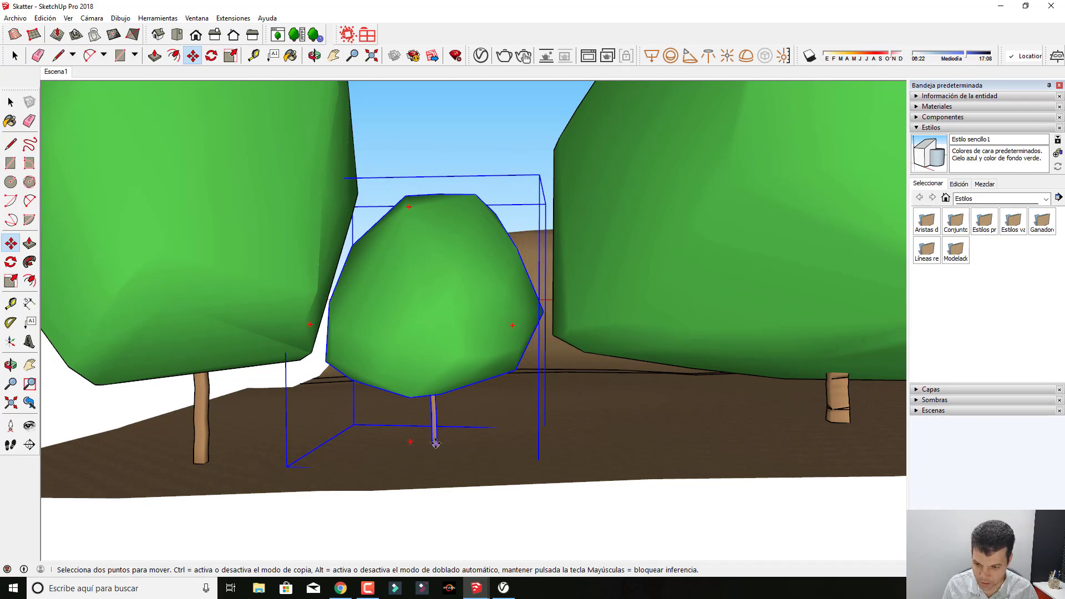
- Return to Top view, zoomed out so the whole terrain fits
{"action": "mouse_move", "coordinate": [455, 501]}
{"action": "middle_mouse_down"}
{"action": "mouse_move", "coordinate": [488, 460]}
{"action": "mouse_move", "coordinate": [547, 428]}
{"action": "mouse_move", "coordinate": [552, 400]}
{"action": "mouse_move", "coordinate": [663, 505]}
{"action": "mouse_move", "coordinate": [749, 499]}
{"action": "mouse_move", "coordinate": [733, 518]}
{"action": "middle_mouse_up"}
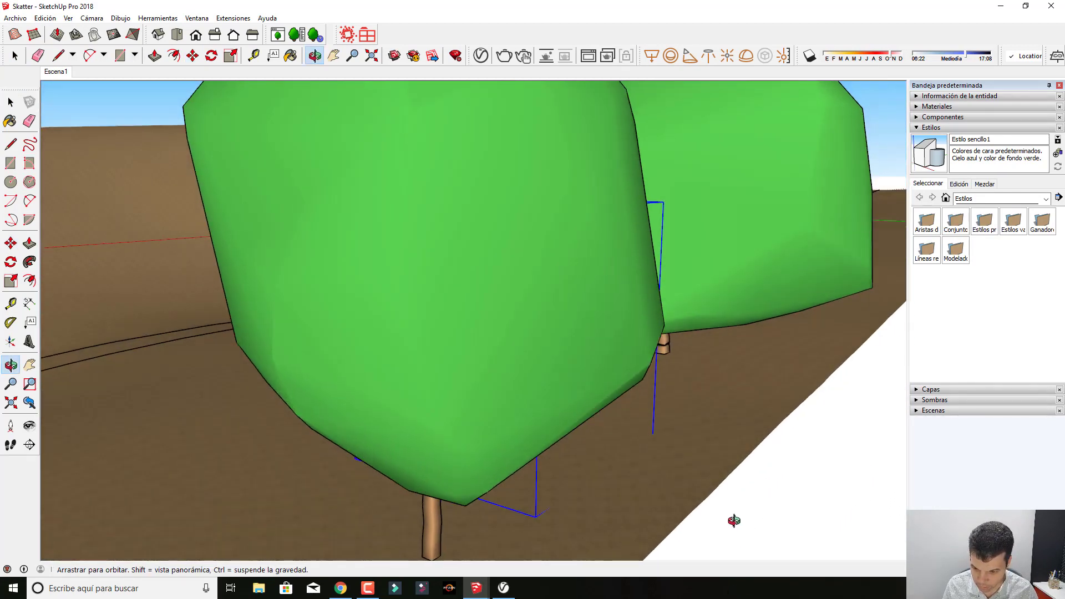
{"action": "scroll", "coordinate": [698, 381], "scroll_direction": "down", "scroll_amount": 10}
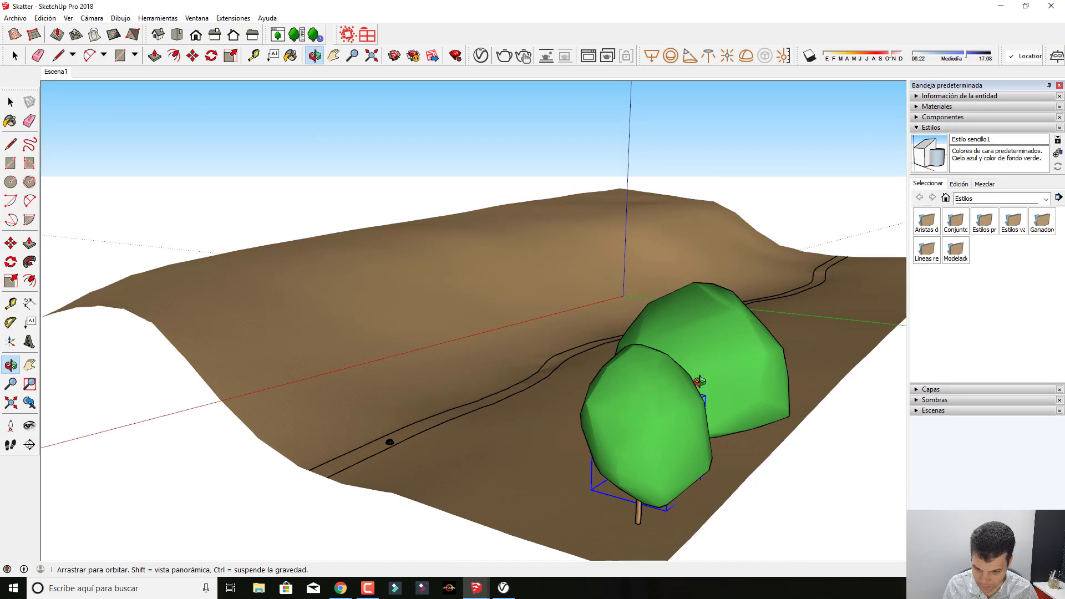
{"action": "left_click", "coordinate": [177, 35]}
{"action": "scroll", "coordinate": [531, 267], "scroll_direction": "down", "scroll_amount": 3}
{"action": "key", "text": "space"}
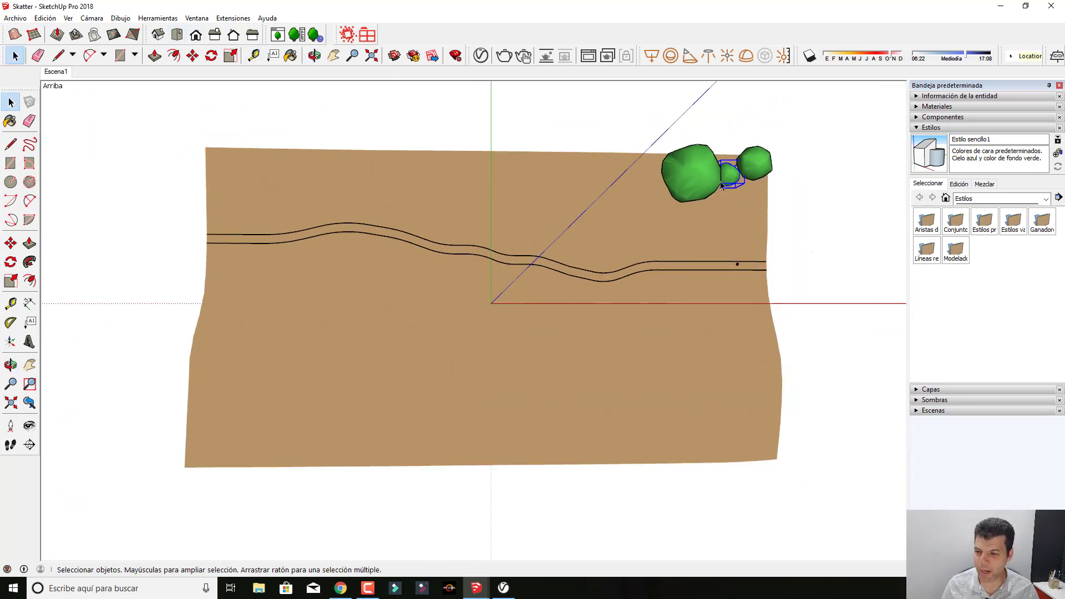
- Launch Skatter, name the scatter Laubwerk, and pick the Fagus sylvatica Atropunicea and Bauhinia x blakeana#1 trees
{"action": "left_click", "coordinate": [348, 36]}
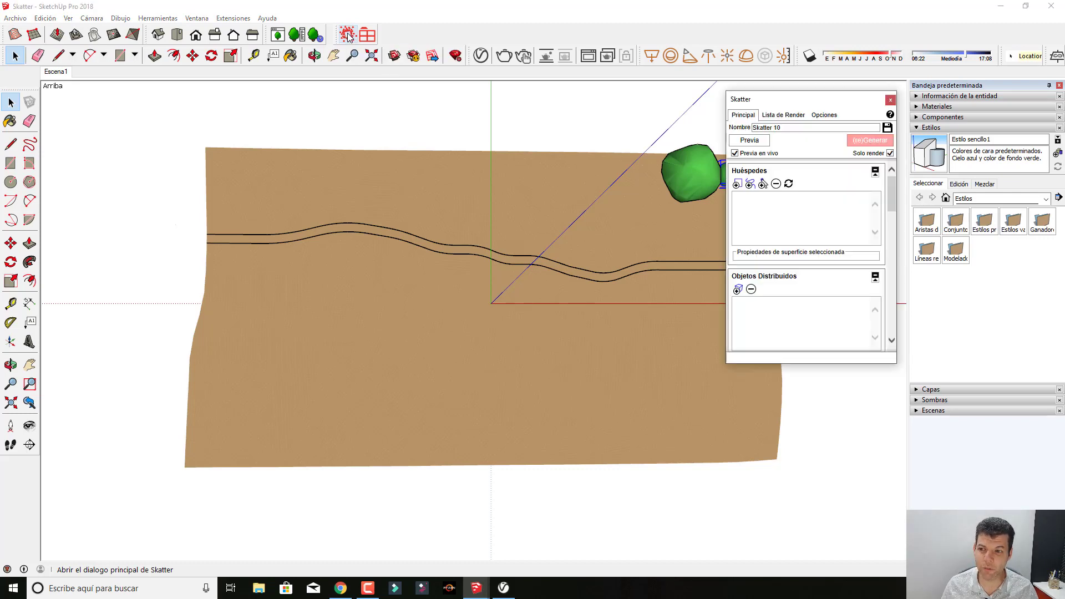
{"action": "mouse_move", "coordinate": [784, 102]}
{"action": "left_mouse_down"}
{"action": "mouse_move", "coordinate": [545, 159]}
{"action": "mouse_move", "coordinate": [120, 102]}
{"action": "left_mouse_up"}
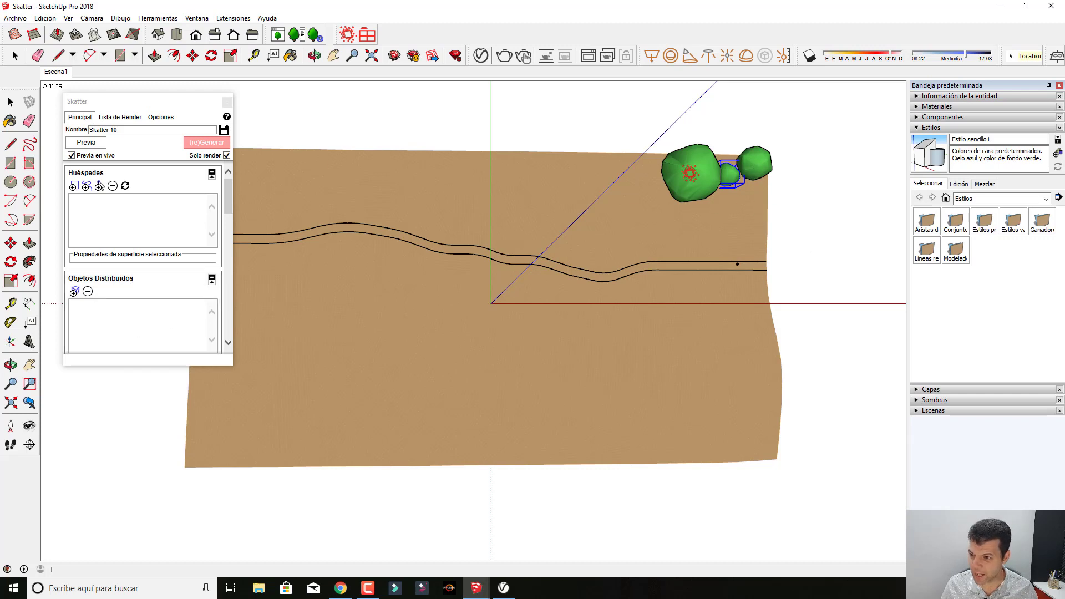
{"action": "left_click", "coordinate": [134, 130]}
{"action": "type", "text": "Laubwerk"}
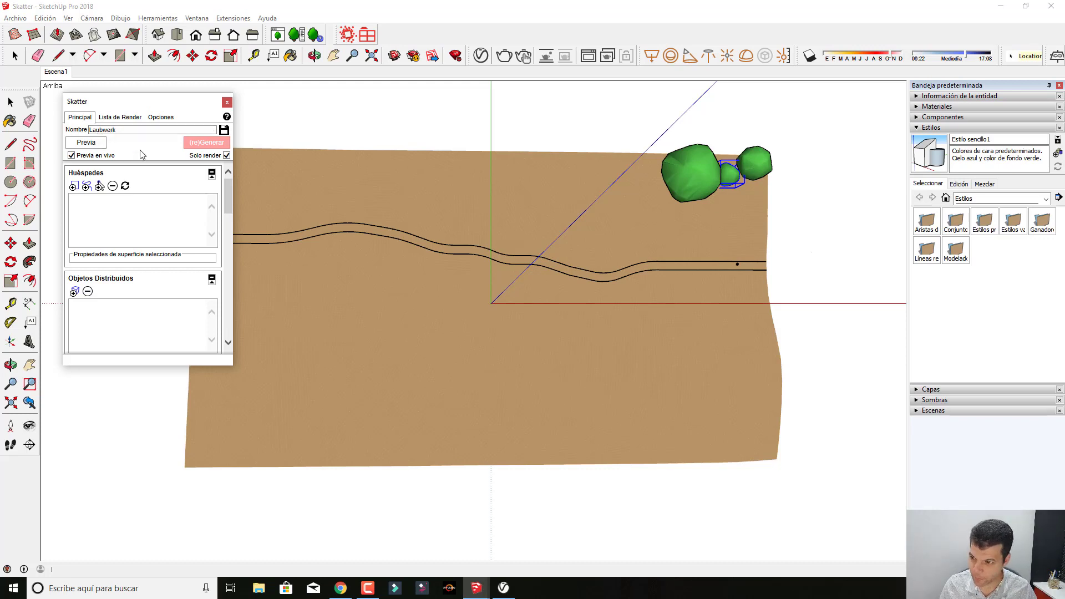
{"action": "left_click", "coordinate": [75, 292]}
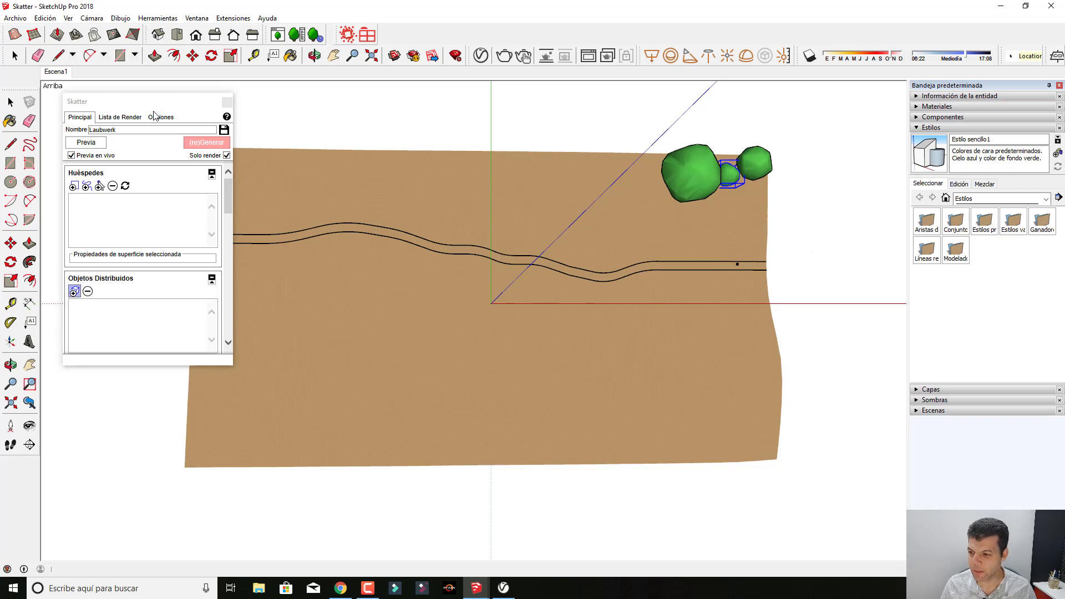
{"action": "left_click_drag", "start_coordinate": [160, 102], "coordinate": [426, 88]}
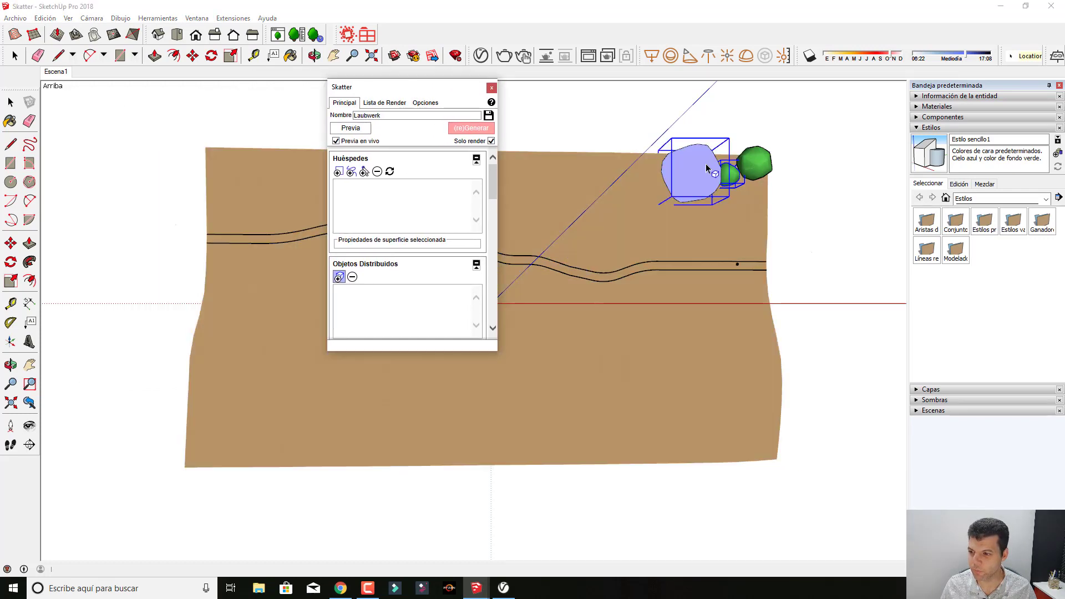
{"action": "left_click", "coordinate": [693, 181]}
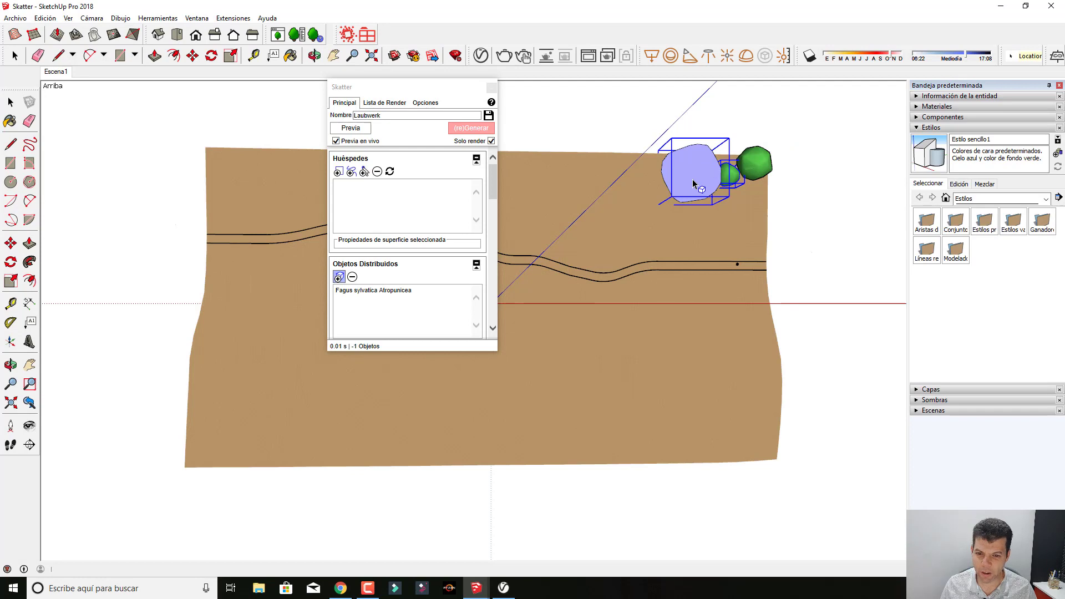
{"action": "left_click", "coordinate": [731, 180]}
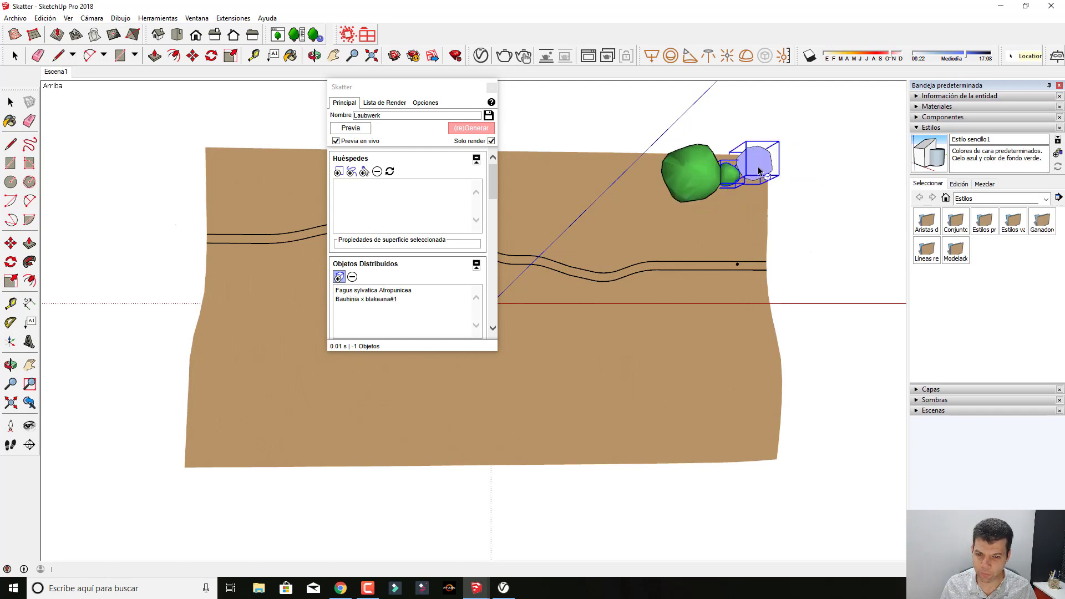
- Add Acer pseudoplatanus and set terrain Grupo#1 as host, producing 8918 scattered trees
{"action": "left_click", "coordinate": [758, 166]}
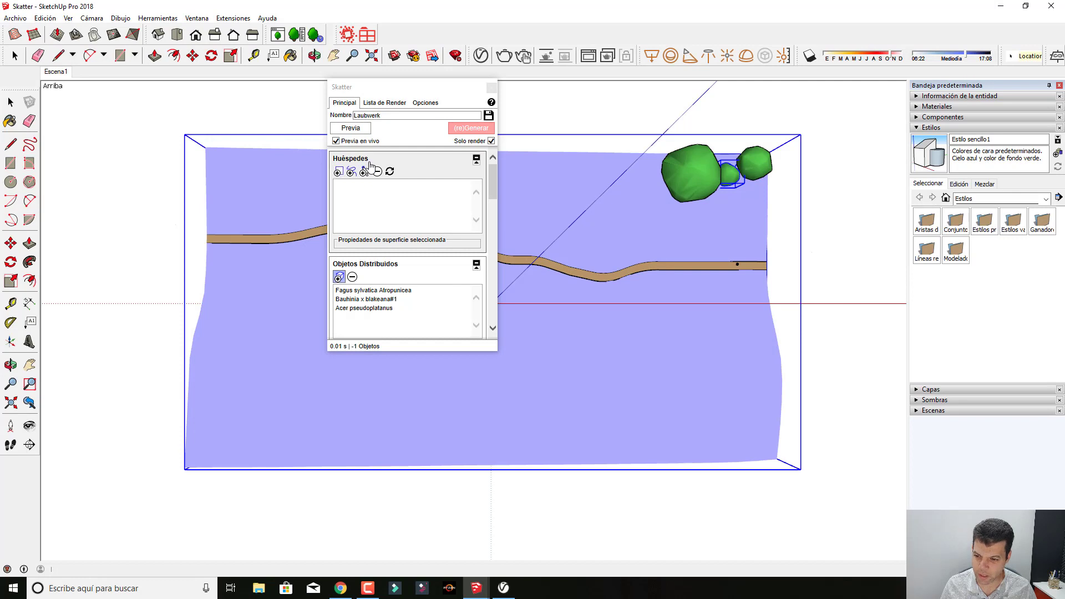
{"action": "left_click", "coordinate": [338, 173]}
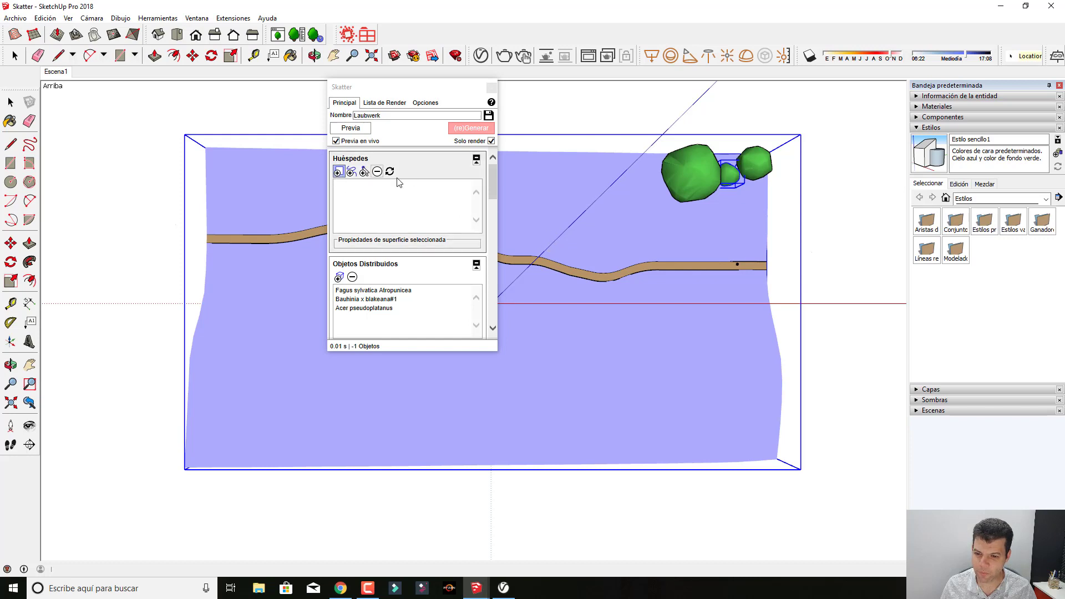
{"action": "left_click", "coordinate": [351, 128]}
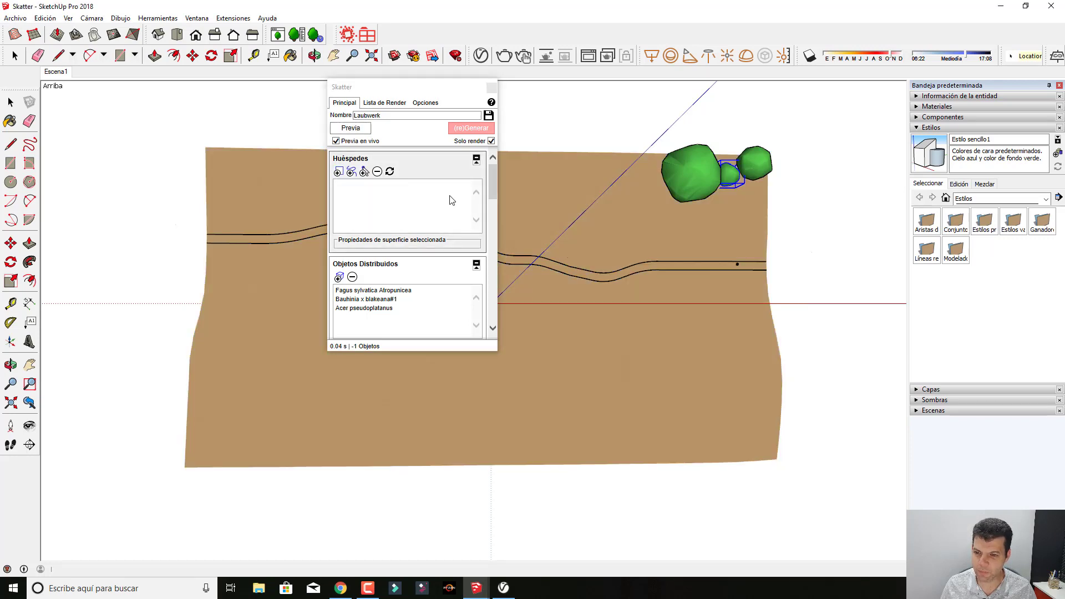
{"action": "left_click", "coordinate": [339, 173]}
{"action": "left_click", "coordinate": [528, 205]}
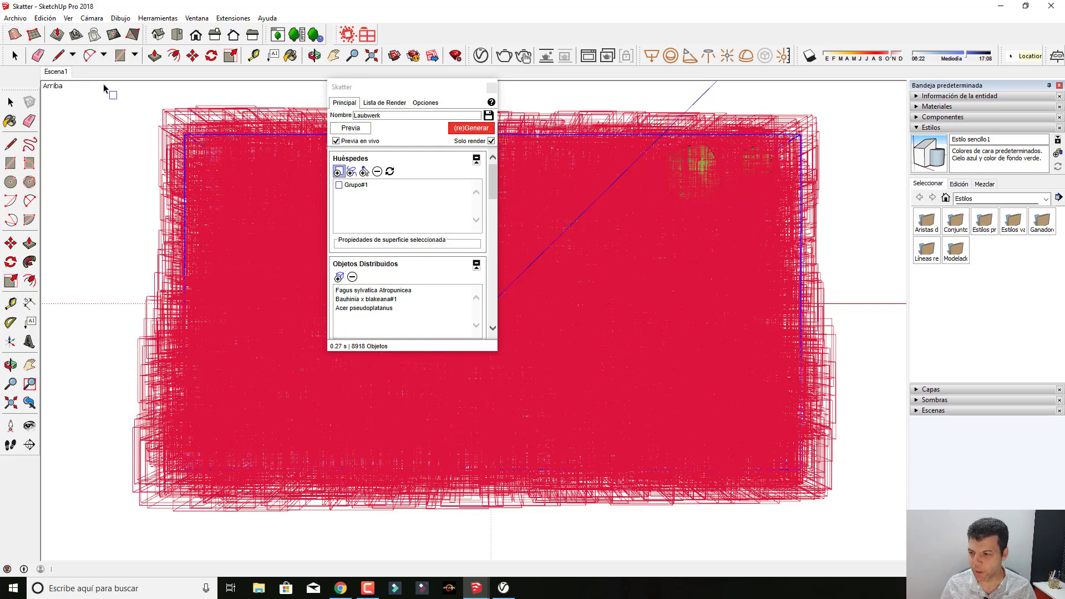
- Switch to the Escena1 scene and set Skatter Densidad to 2, leaving 360 objects
{"action": "left_click", "coordinate": [53, 72]}
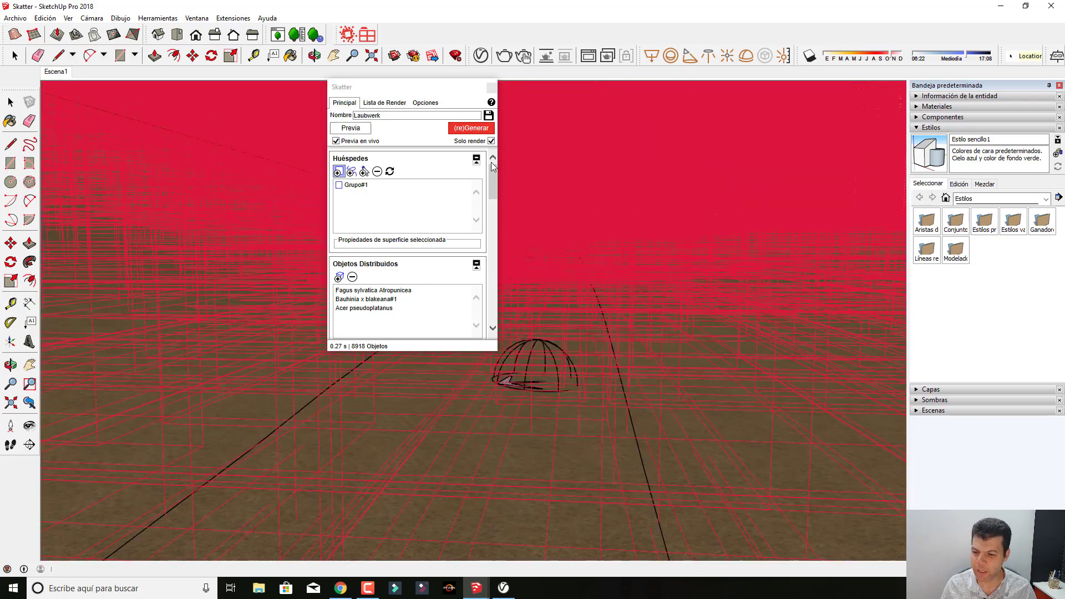
{"action": "mouse_move", "coordinate": [441, 88]}
{"action": "left_mouse_down"}
{"action": "mouse_move", "coordinate": [761, 204]}
{"action": "mouse_move", "coordinate": [680, 79]}
{"action": "left_mouse_up"}
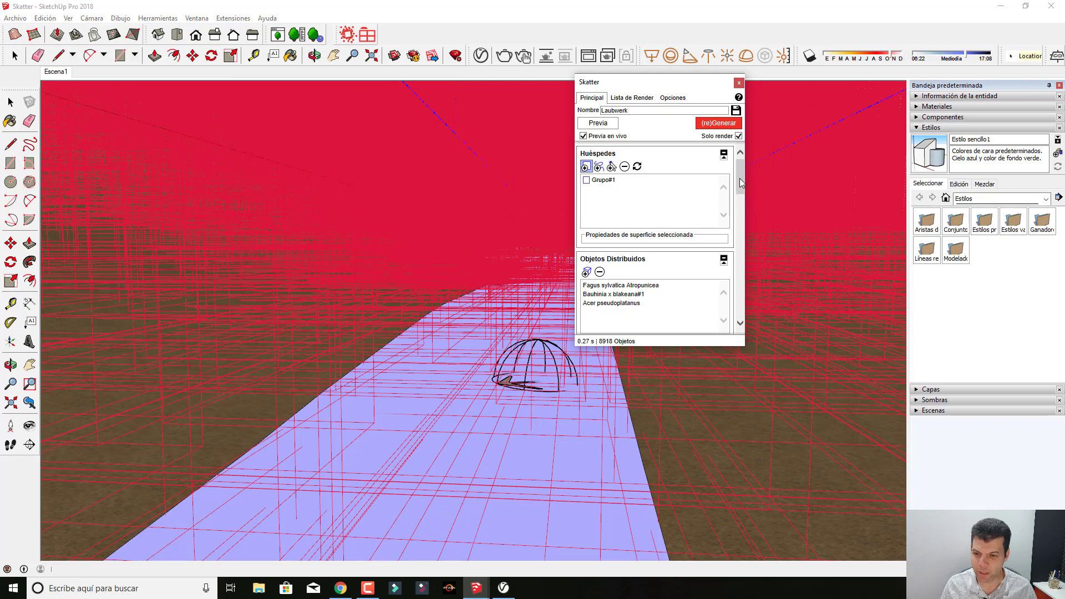
{"action": "left_click_drag", "start_coordinate": [740, 178], "coordinate": [748, 209]}
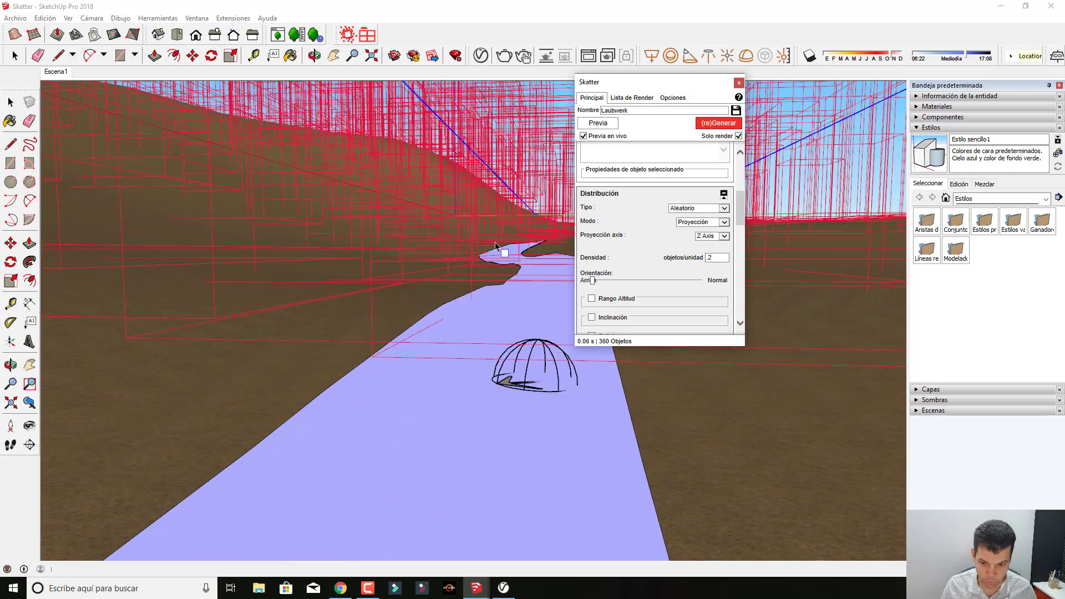
- Deselect the path face and bring the V-Ray frame buffer rendering Escena1 into view
{"action": "left_click", "coordinate": [340, 277]}
{"action": "mouse_move", "coordinate": [635, 84]}
{"action": "left_mouse_down"}
{"action": "mouse_move", "coordinate": [715, 406]}
{"action": "mouse_move", "coordinate": [703, 332]}
{"action": "mouse_move", "coordinate": [198, 101]}
{"action": "mouse_move", "coordinate": [109, 93]}
{"action": "left_mouse_up"}
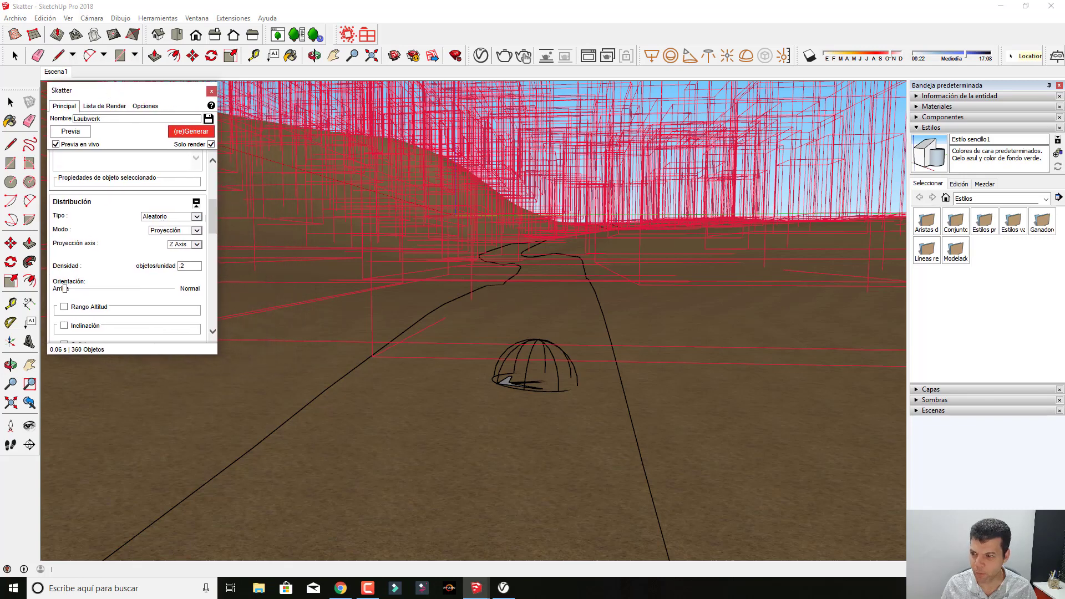
{"action": "left_click_drag", "start_coordinate": [986, 199], "coordinate": [644, 92]}
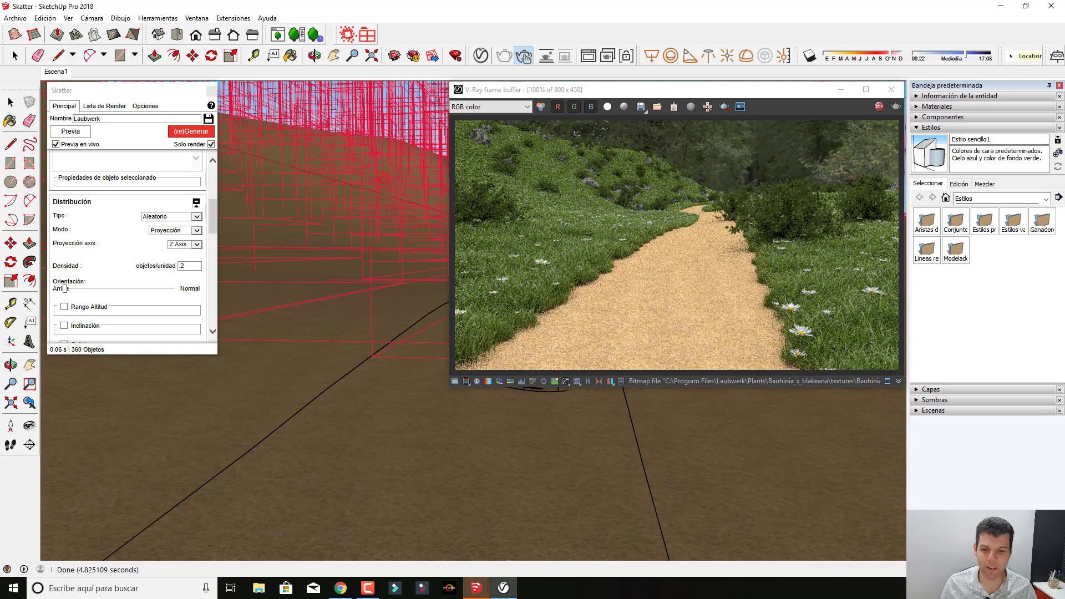
- Regenerate the Skatter trees, re-render in V-Ray, and stop once the dark forest appears
{"action": "left_click", "coordinate": [191, 133]}
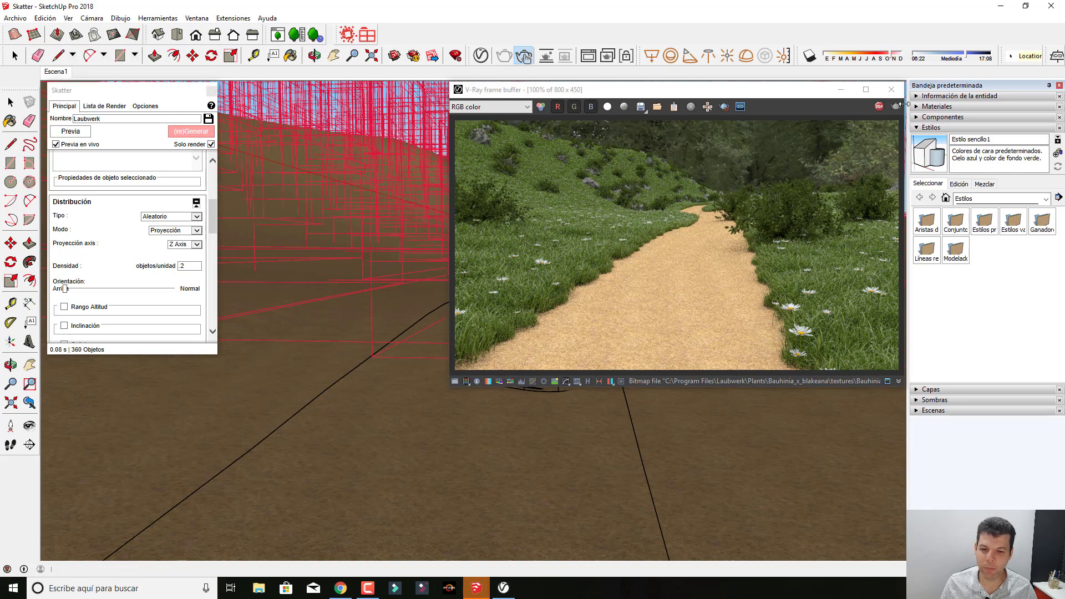
{"action": "left_click", "coordinate": [881, 107]}
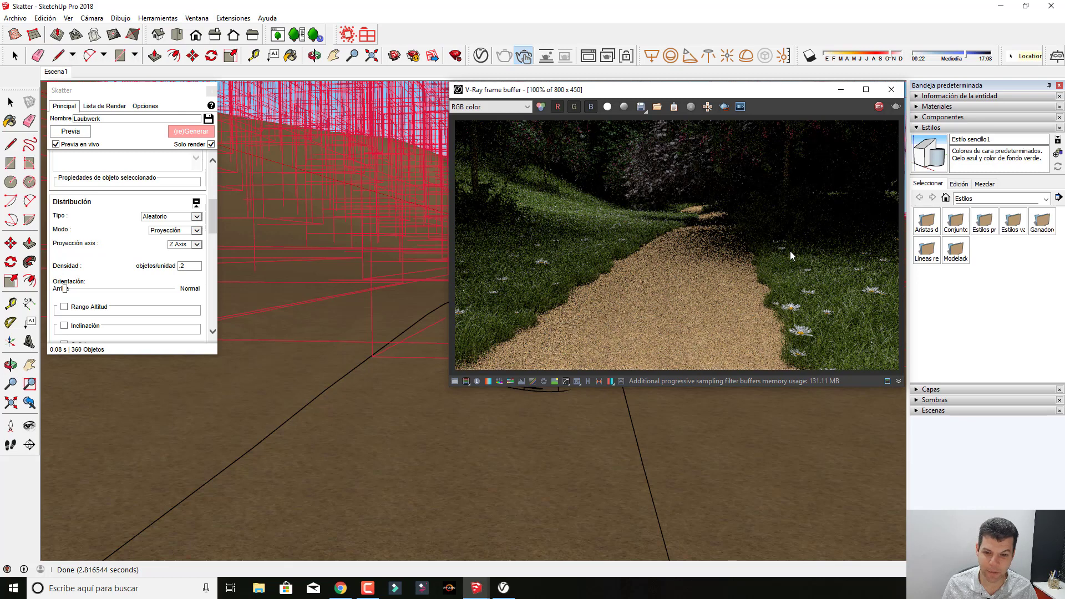
{"action": "left_click", "coordinate": [883, 107]}
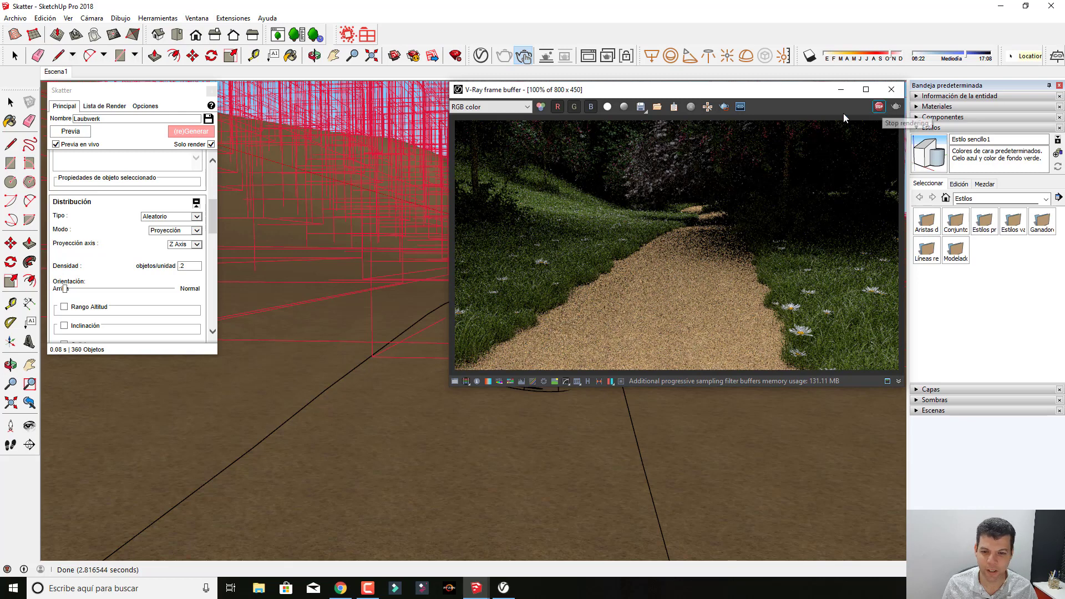
{"action": "left_click_drag", "start_coordinate": [170, 93], "coordinate": [298, 101]}
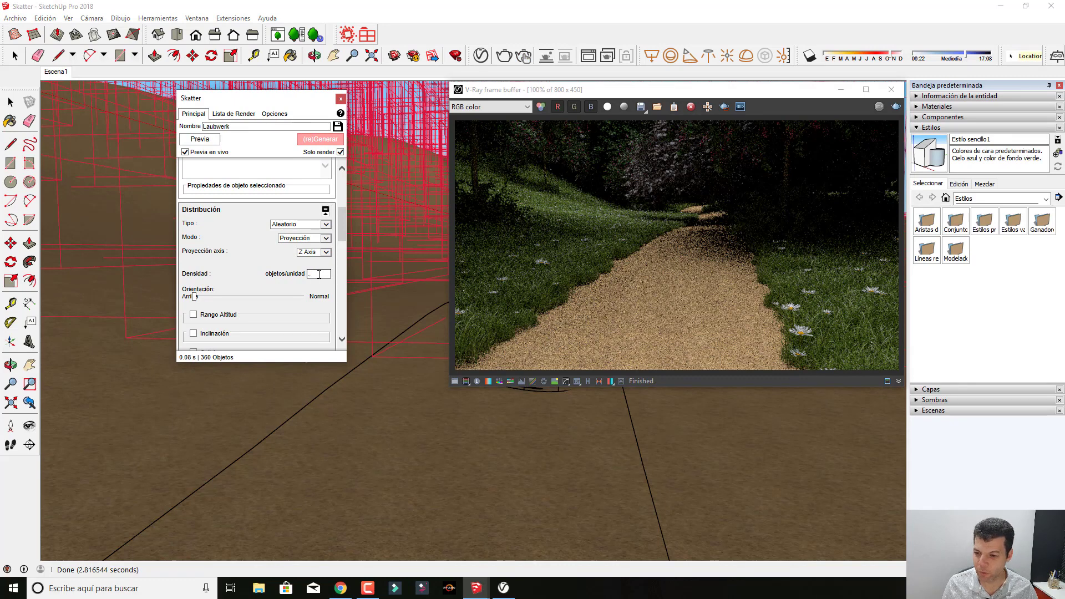
- Regenerate the Laubwerk scatter at Densidad 1 (91 trees), preview it, then restore Solo render
{"action": "key", "text": "Return"}
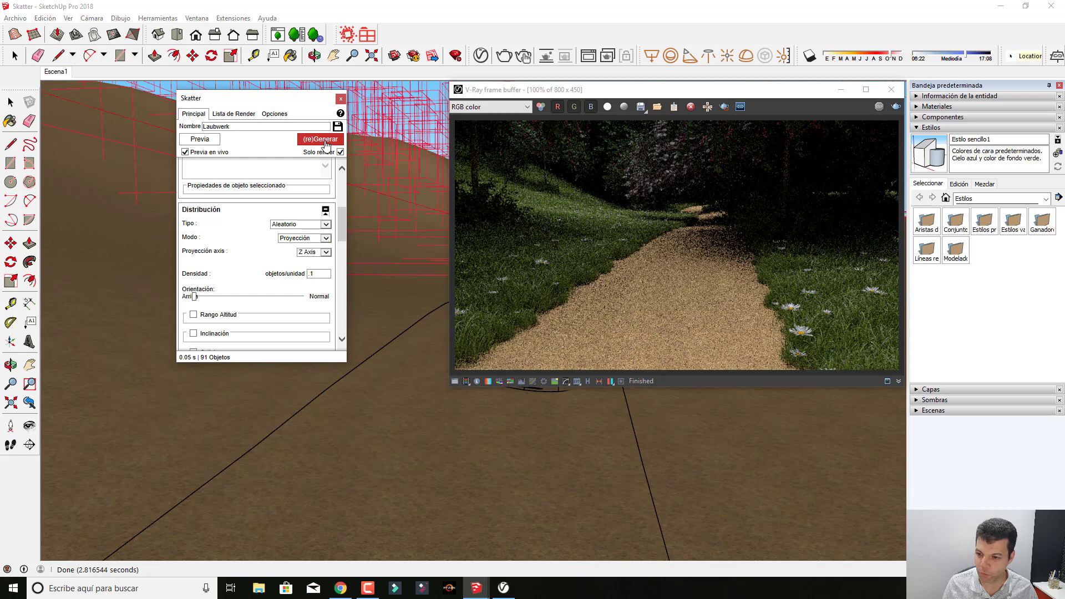
{"action": "left_click", "coordinate": [326, 144]}
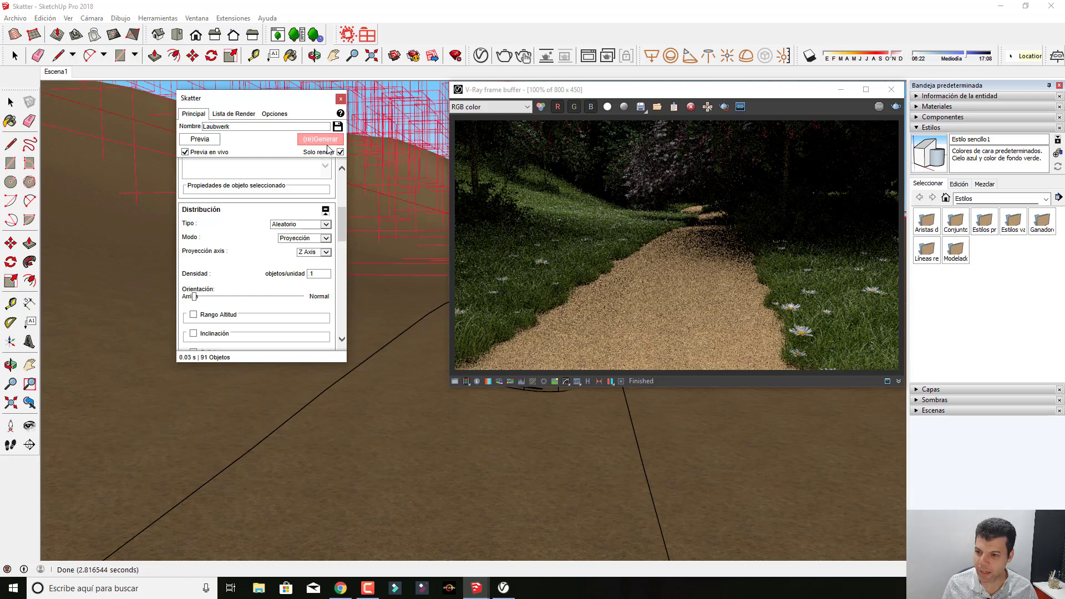
{"action": "left_click", "coordinate": [340, 152]}
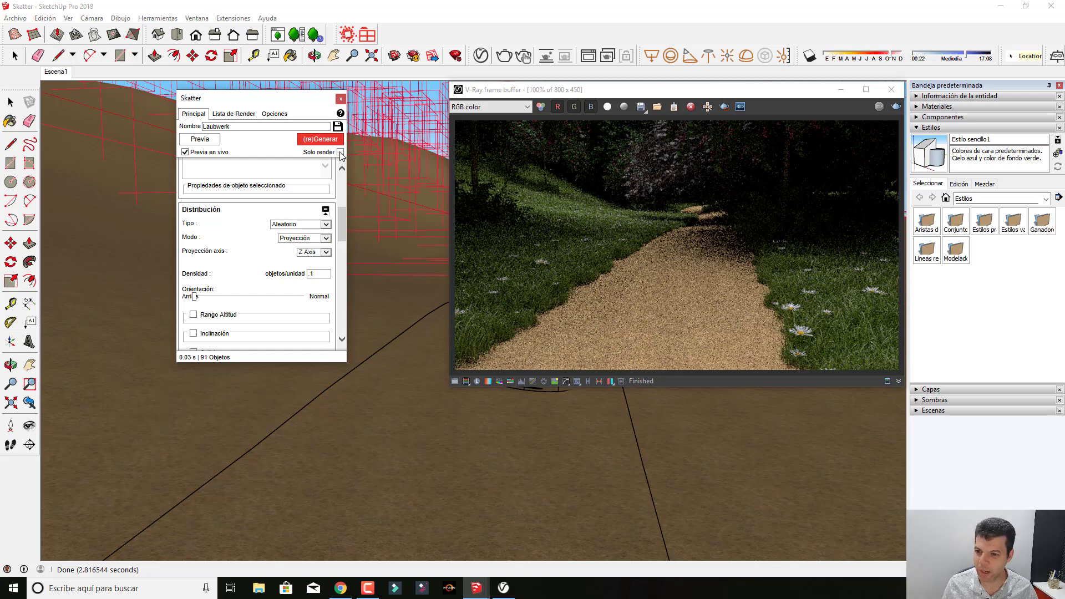
{"action": "left_click", "coordinate": [329, 142]}
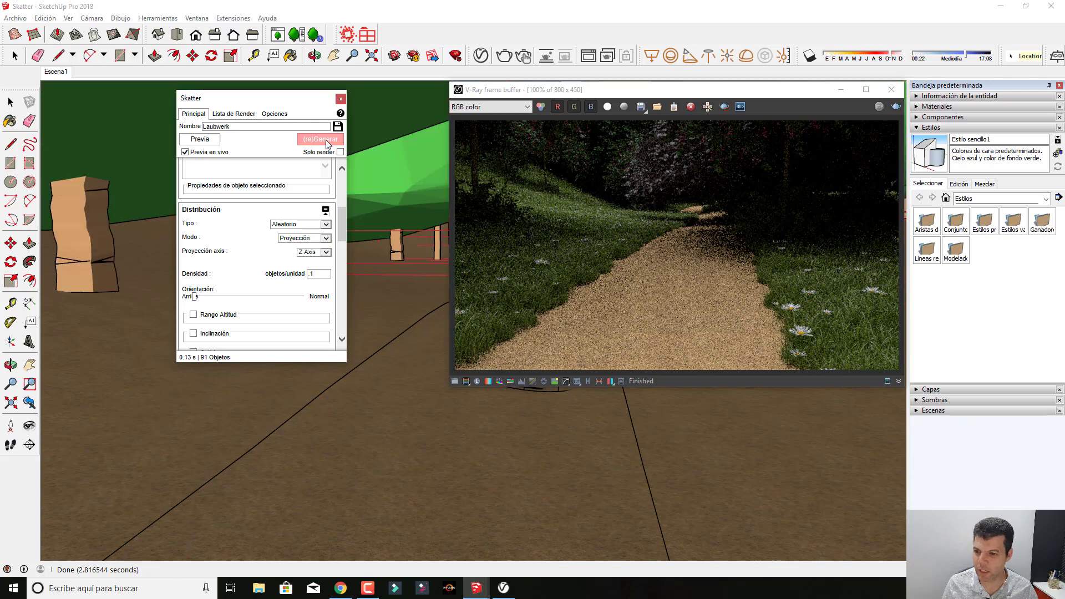
{"action": "left_click_drag", "start_coordinate": [514, 89], "coordinate": [637, 386]}
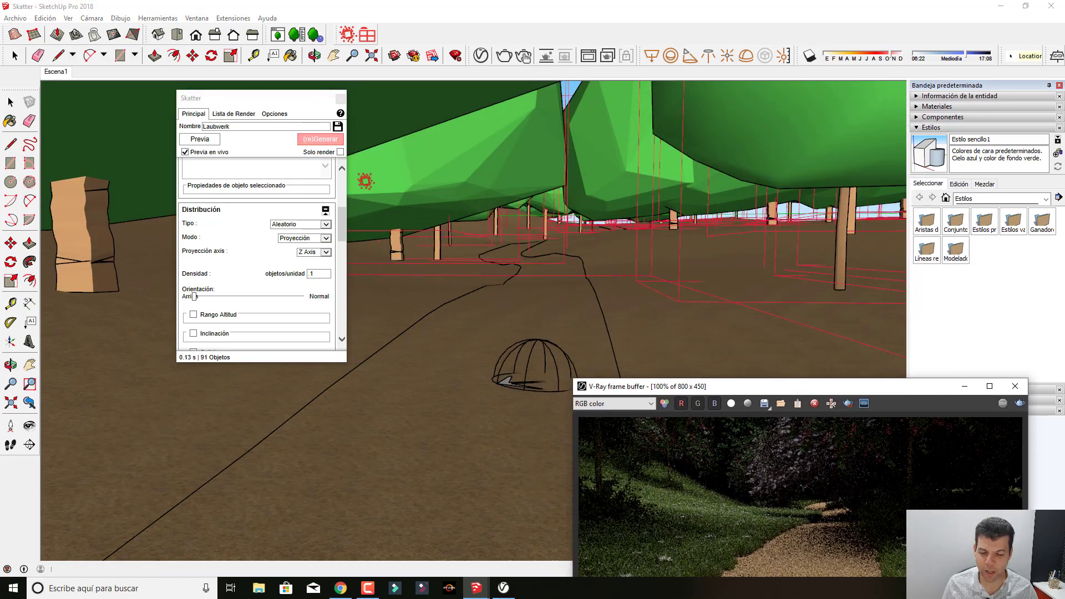
{"action": "left_click", "coordinate": [340, 153]}
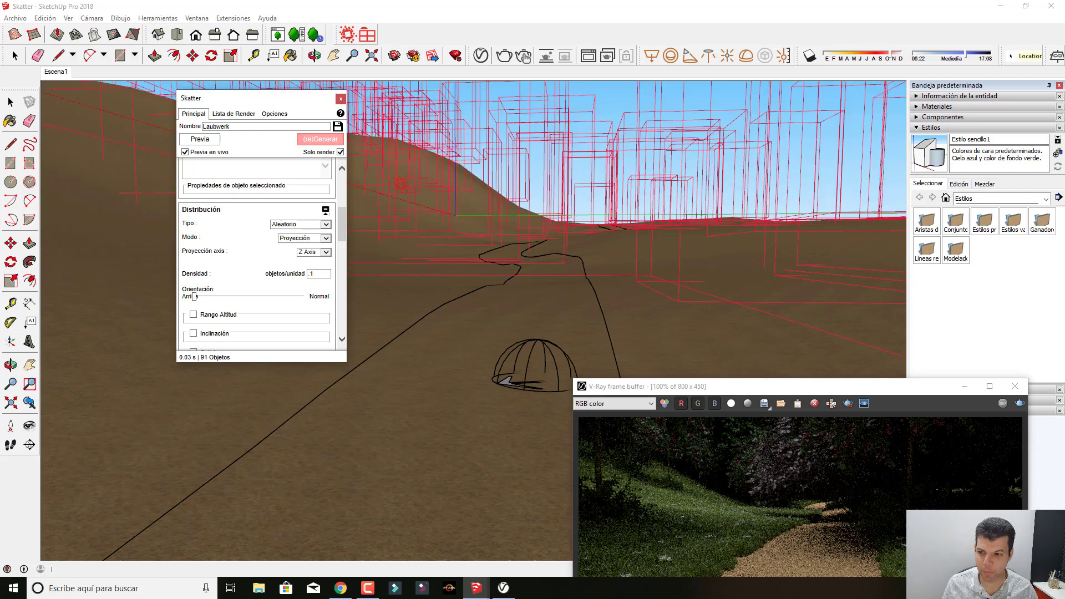
{"action": "left_click_drag", "start_coordinate": [745, 385], "coordinate": [623, 91]}
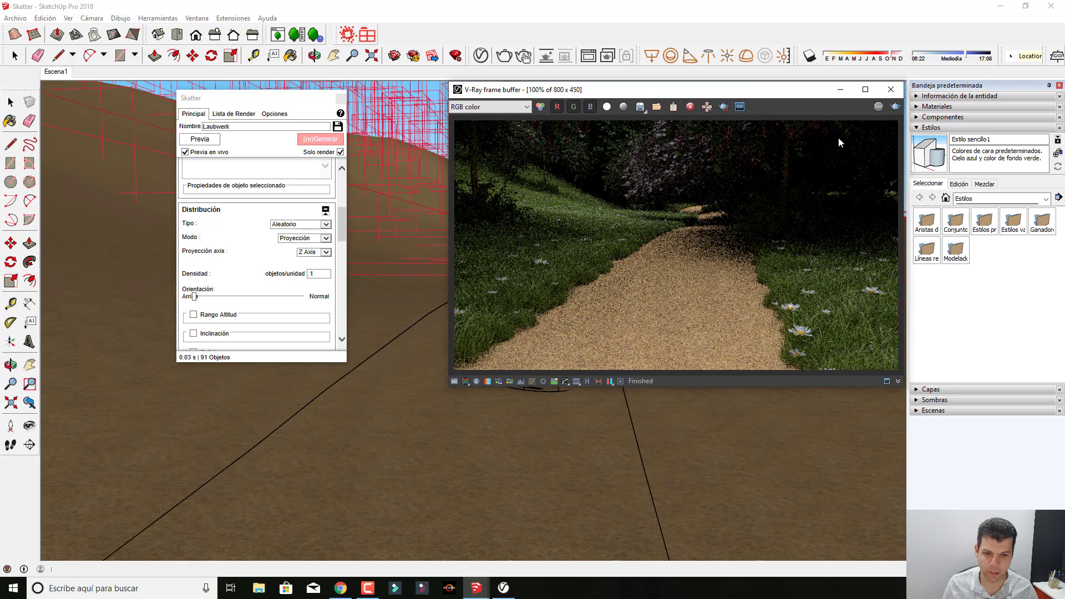
- Start a new V-Ray render of Escena1 with the thinned 91-tree scatter
{"action": "left_click", "coordinate": [896, 107]}
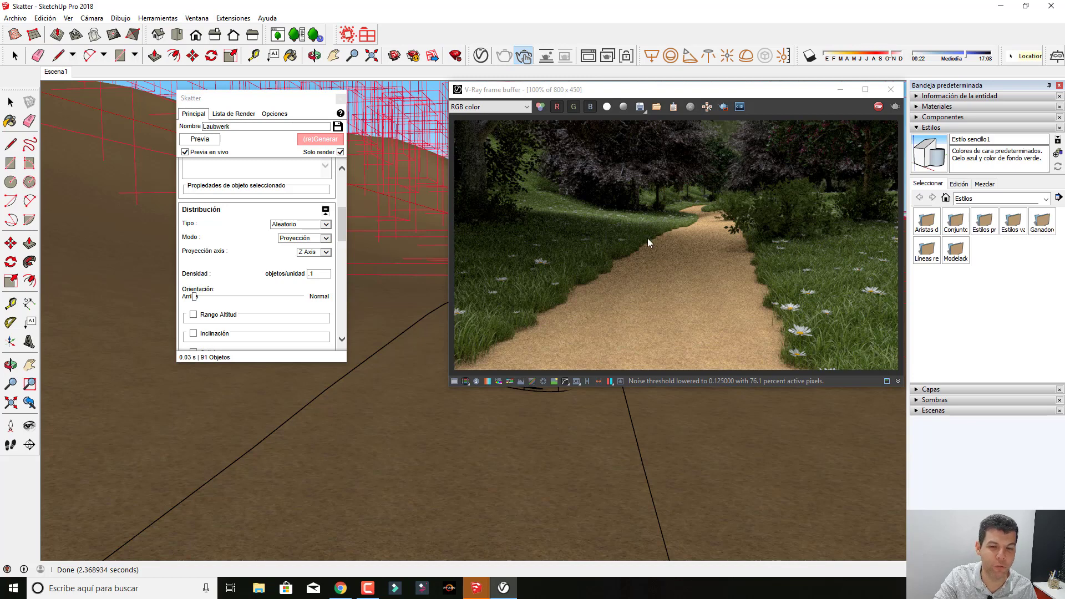
- Stop the running V-Ray render, close the frame buffer and close the Skatter panel
{"action": "mouse_move", "coordinate": [629, 93]}
{"action": "left_mouse_down"}
{"action": "mouse_move", "coordinate": [561, 221]}
{"action": "mouse_move", "coordinate": [593, 122]}
{"action": "left_mouse_up"}
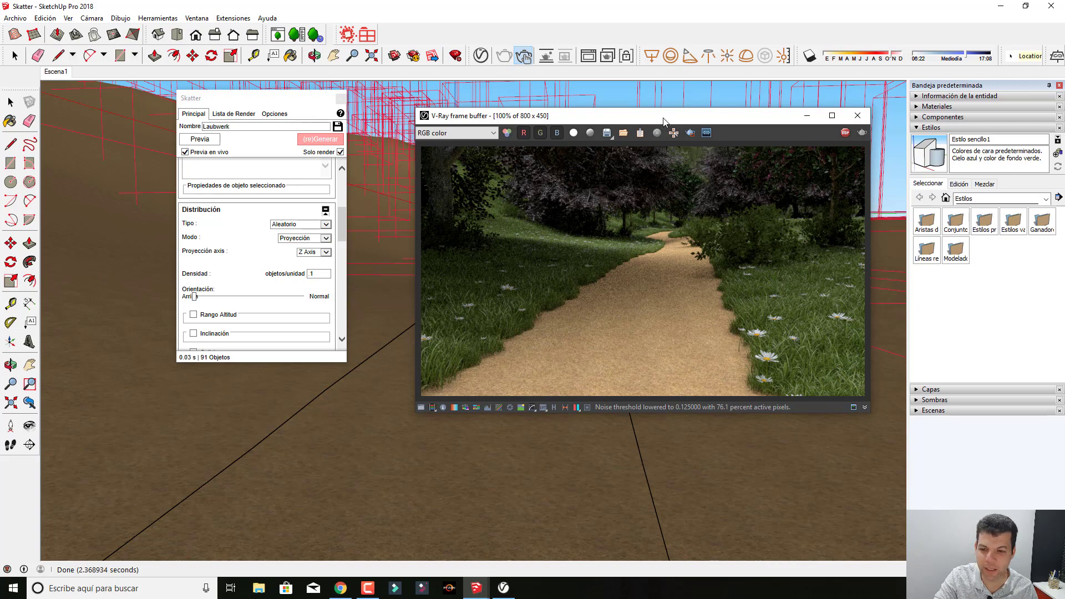
{"action": "left_click_drag", "start_coordinate": [663, 118], "coordinate": [622, 88]}
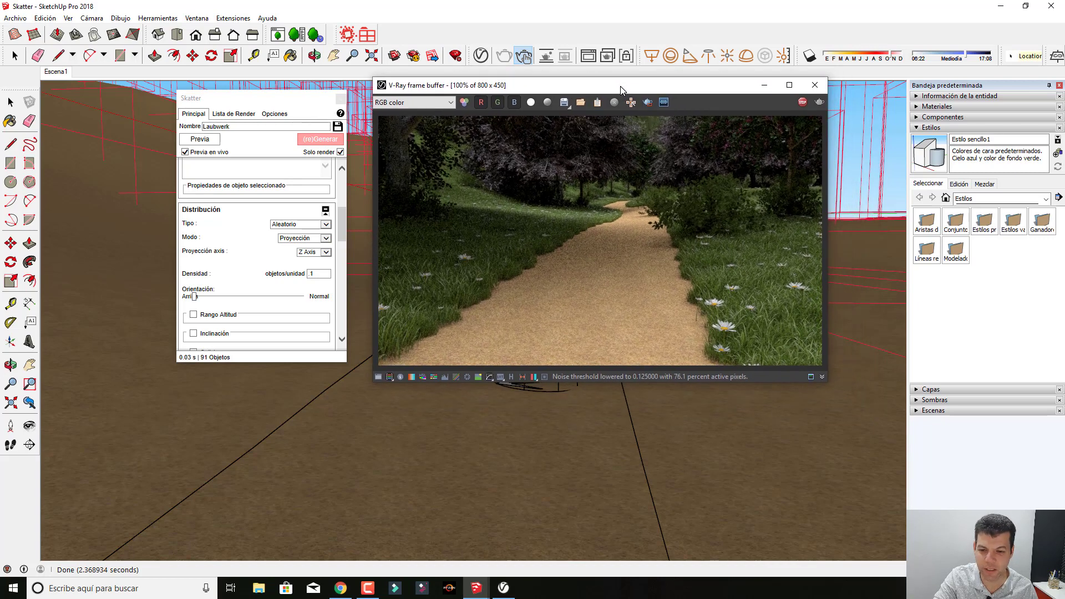
{"action": "left_click", "coordinate": [802, 102]}
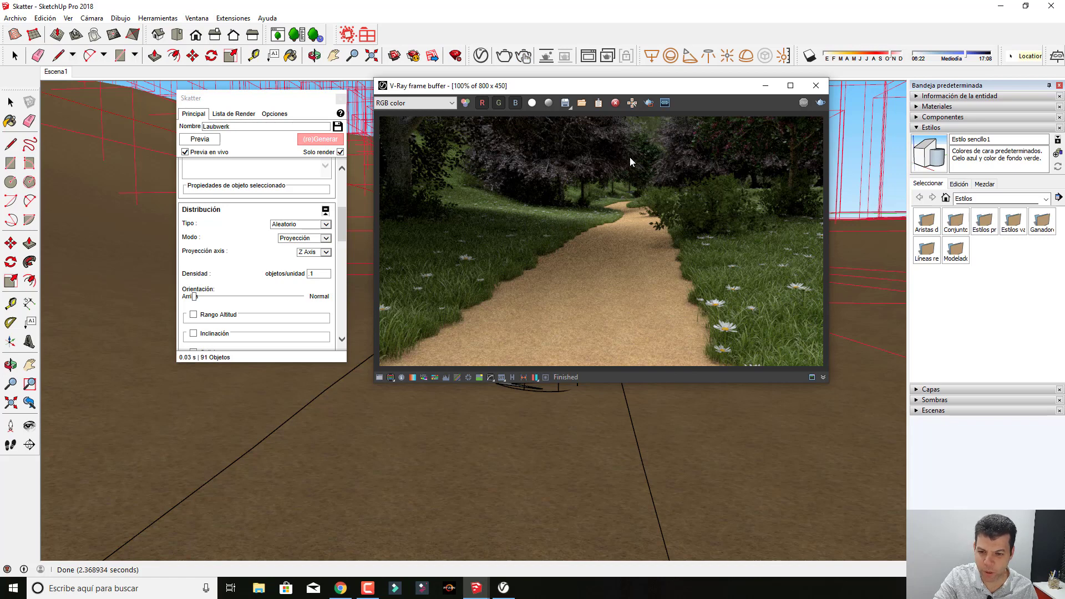
{"action": "left_click", "coordinate": [820, 87]}
{"action": "left_click", "coordinate": [340, 99]}
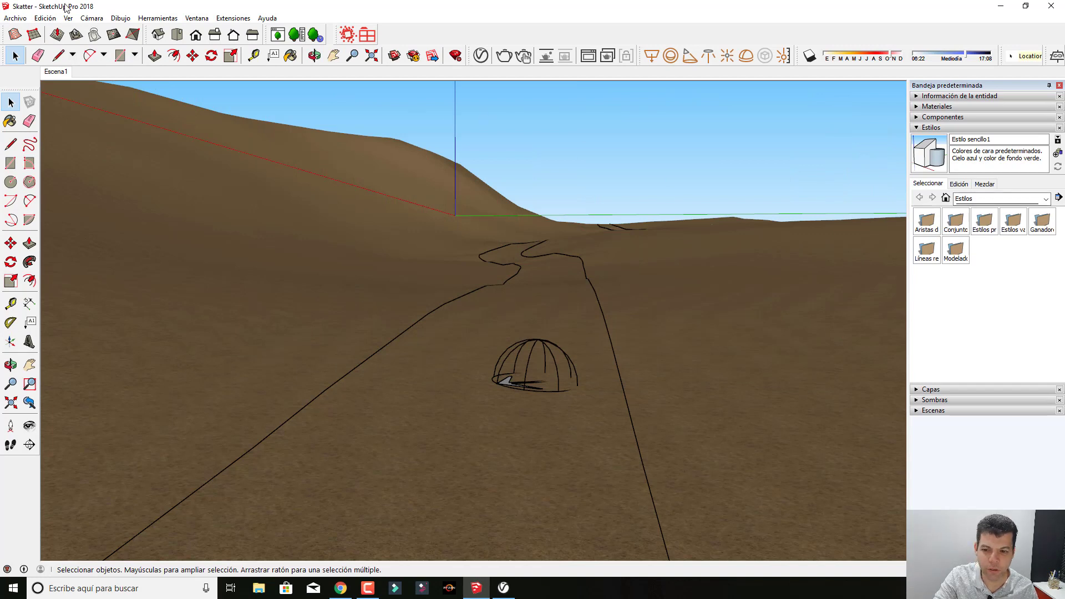
- Import banco2.skp, place the bench beside the path, and return to the saved scene view
{"action": "left_click", "coordinate": [15, 17]}
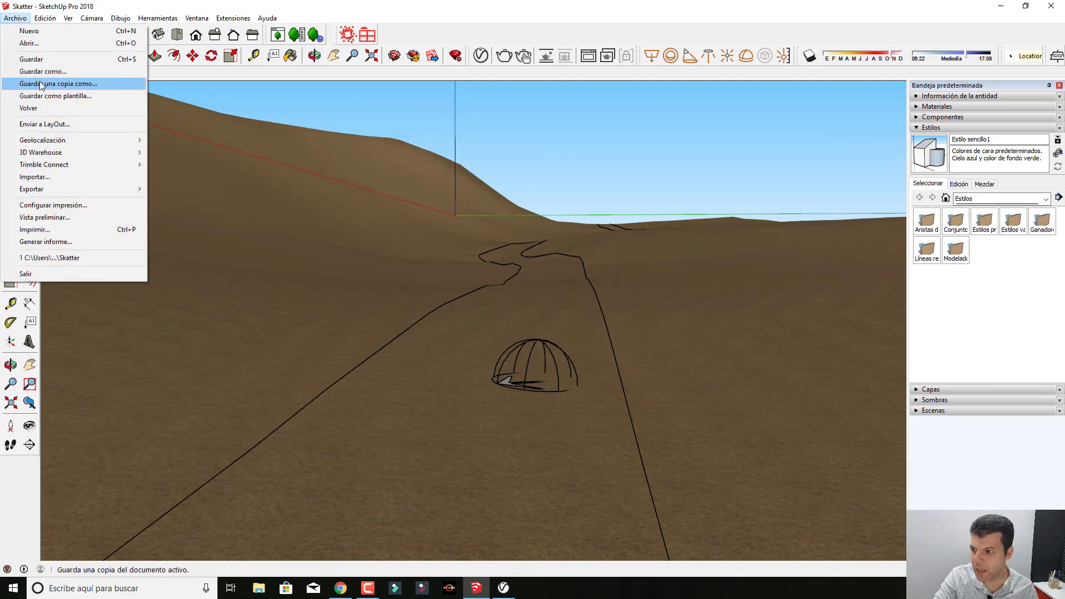
{"action": "left_click", "coordinate": [68, 176]}
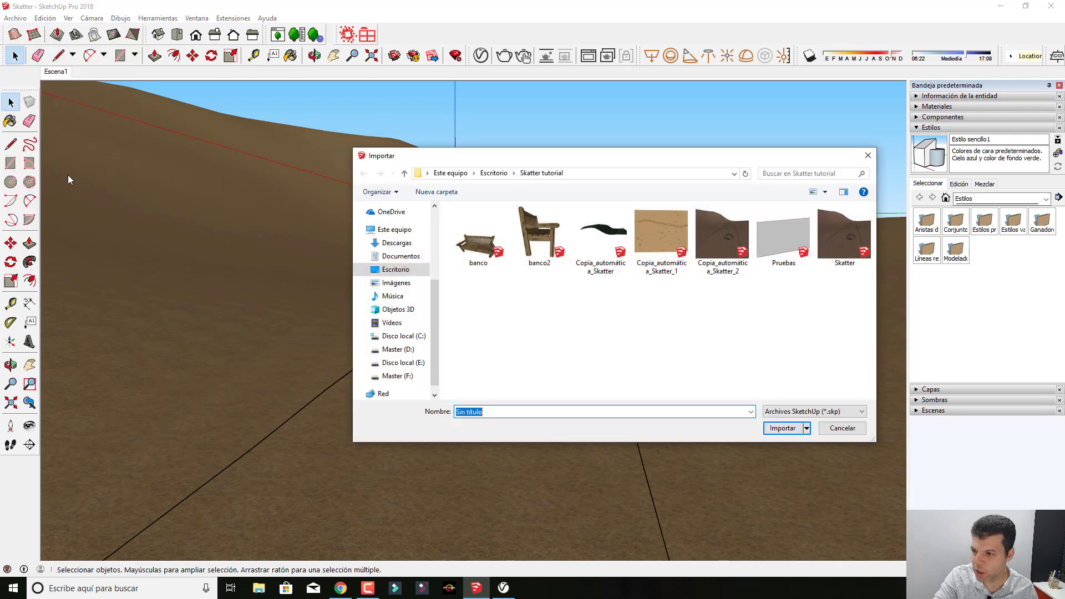
{"action": "left_click", "coordinate": [538, 235]}
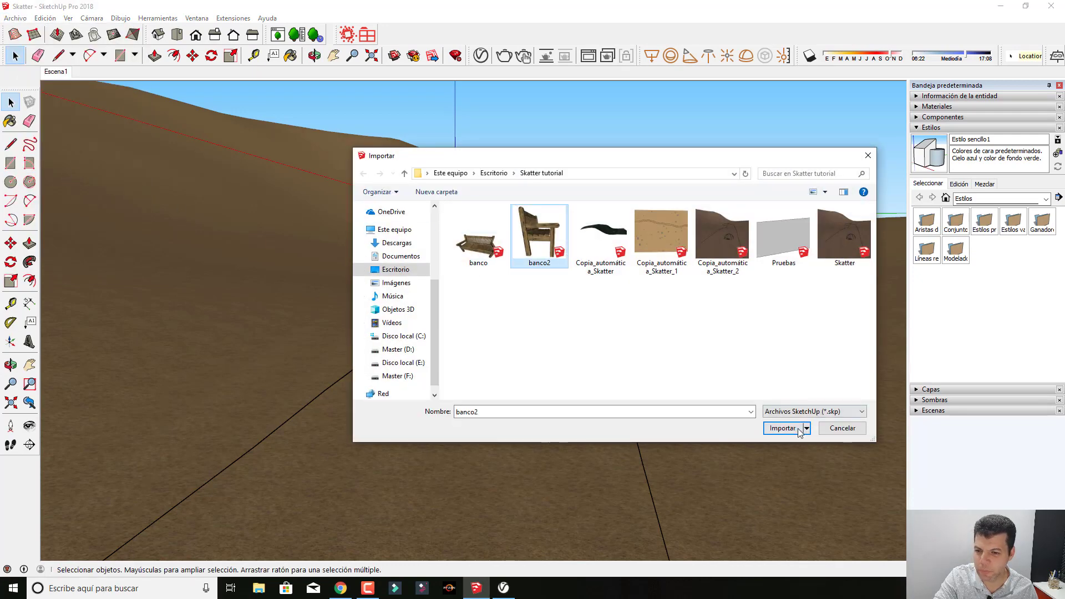
{"action": "left_click", "coordinate": [782, 428]}
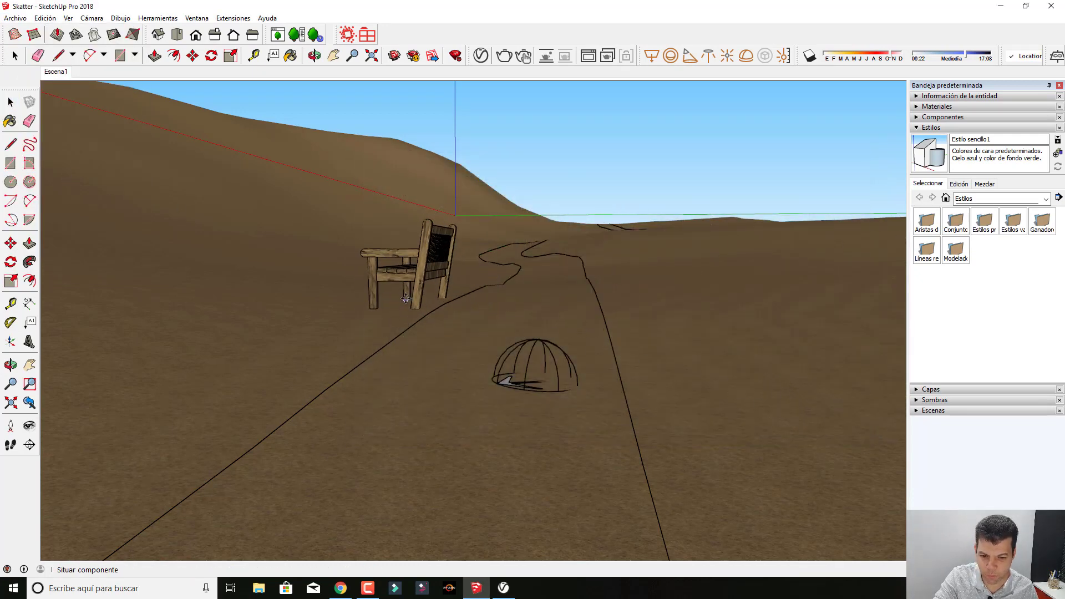
{"action": "left_click", "coordinate": [422, 288]}
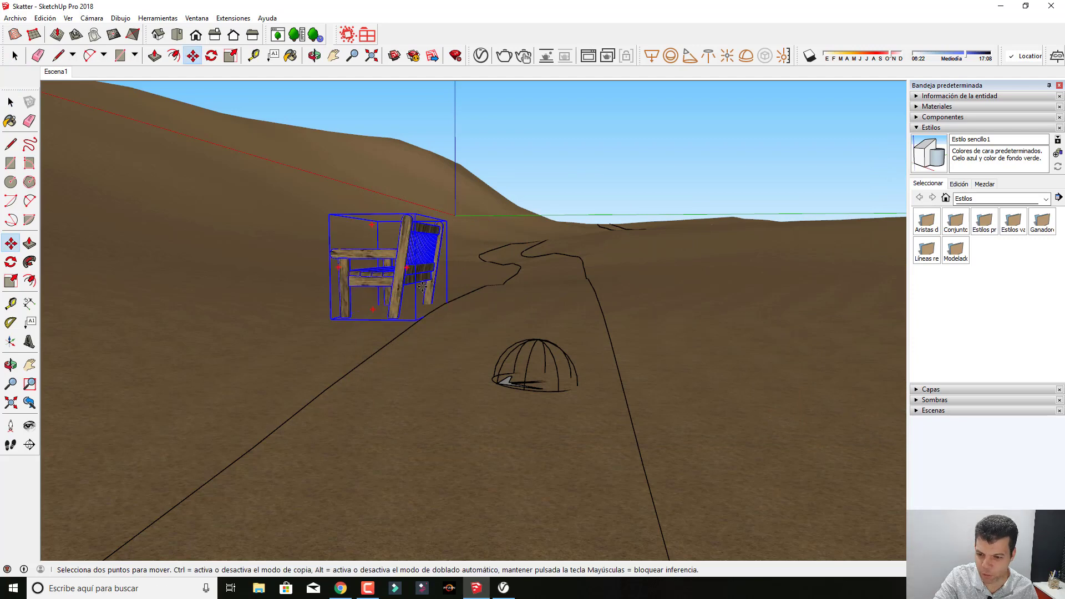
{"action": "middle_click_drag", "start_coordinate": [431, 303], "coordinate": [399, 288]}
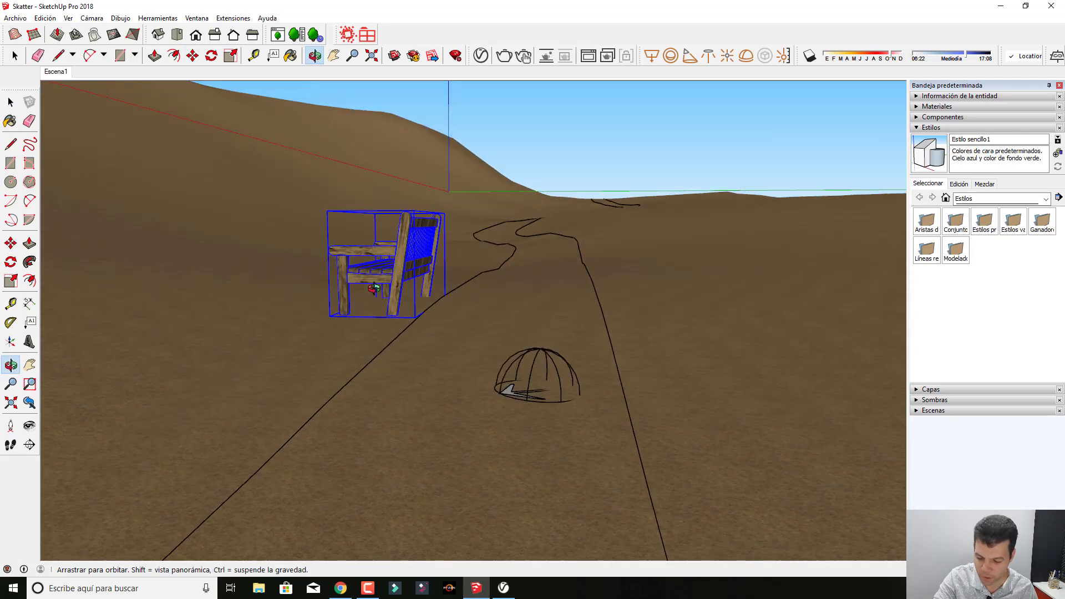
{"action": "left_click", "coordinate": [56, 72]}
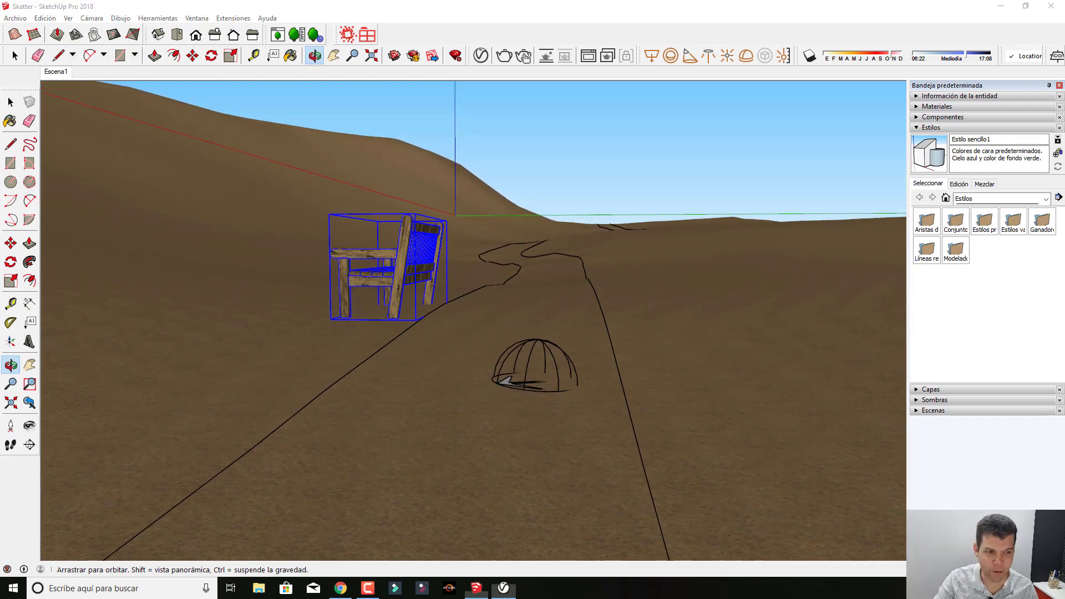
{"action": "left_click_drag", "start_coordinate": [629, 85], "coordinate": [703, 92]}
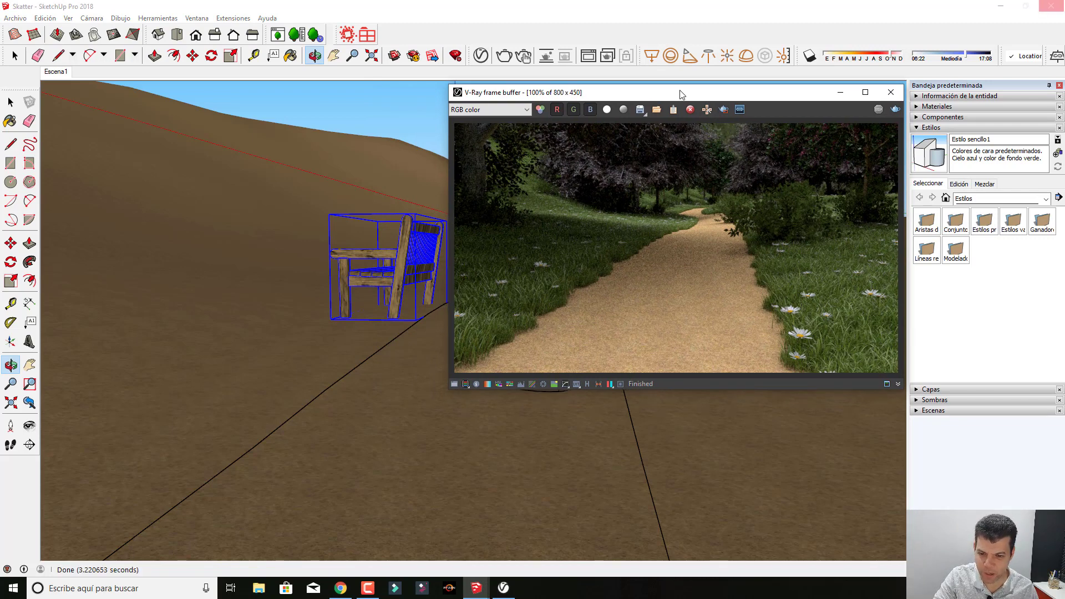
- Lock the V-Ray camera orientation and orbit to look down on the bench and path
{"action": "left_click_drag", "start_coordinate": [682, 94], "coordinate": [841, 19]}
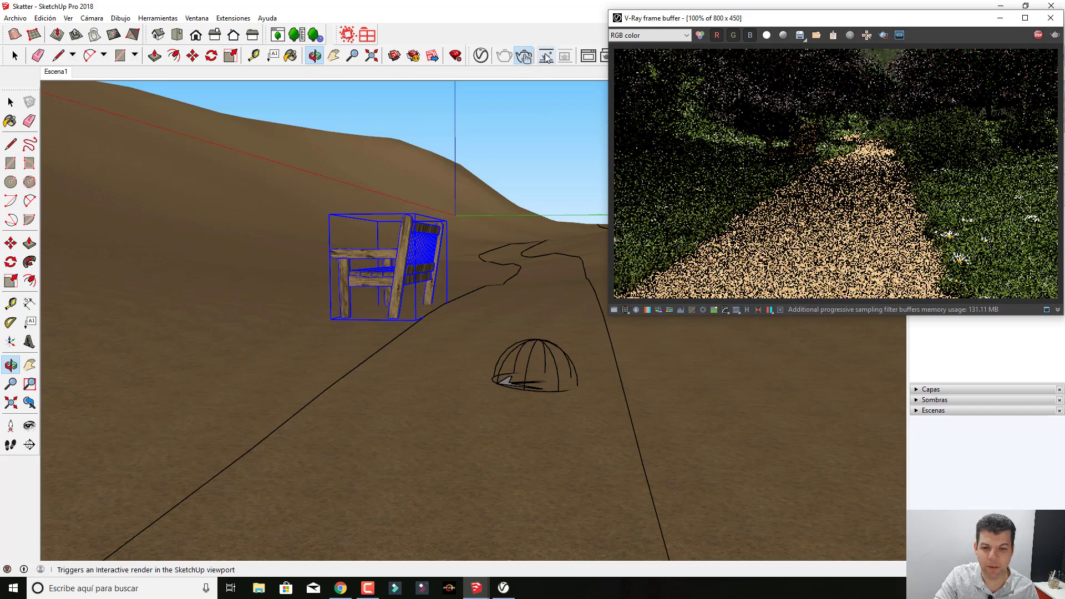
{"action": "left_click_drag", "start_coordinate": [697, 22], "coordinate": [677, 85]}
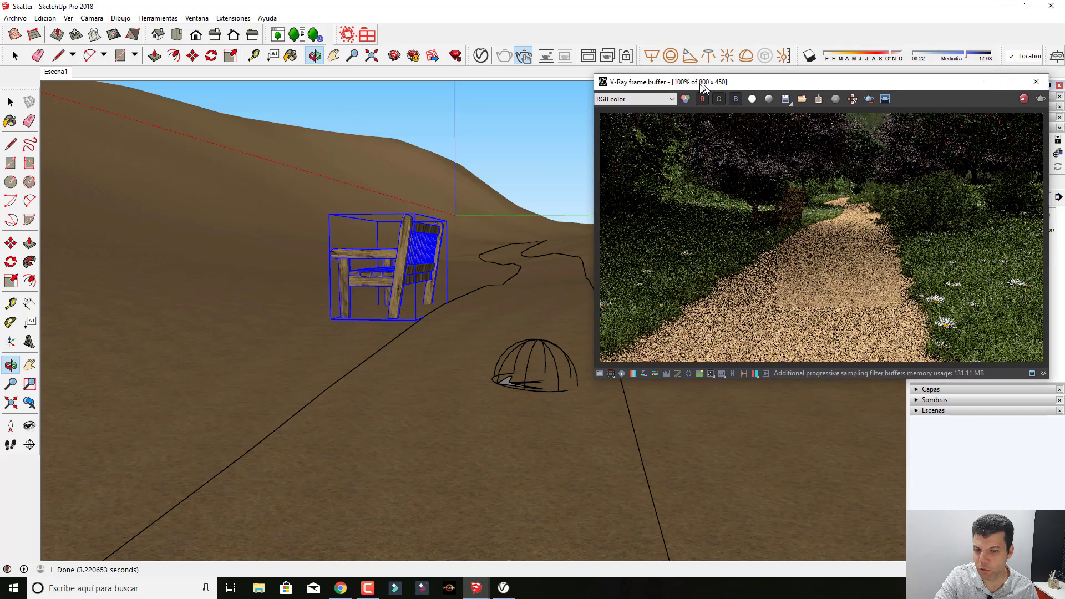
{"action": "left_click", "coordinate": [627, 56]}
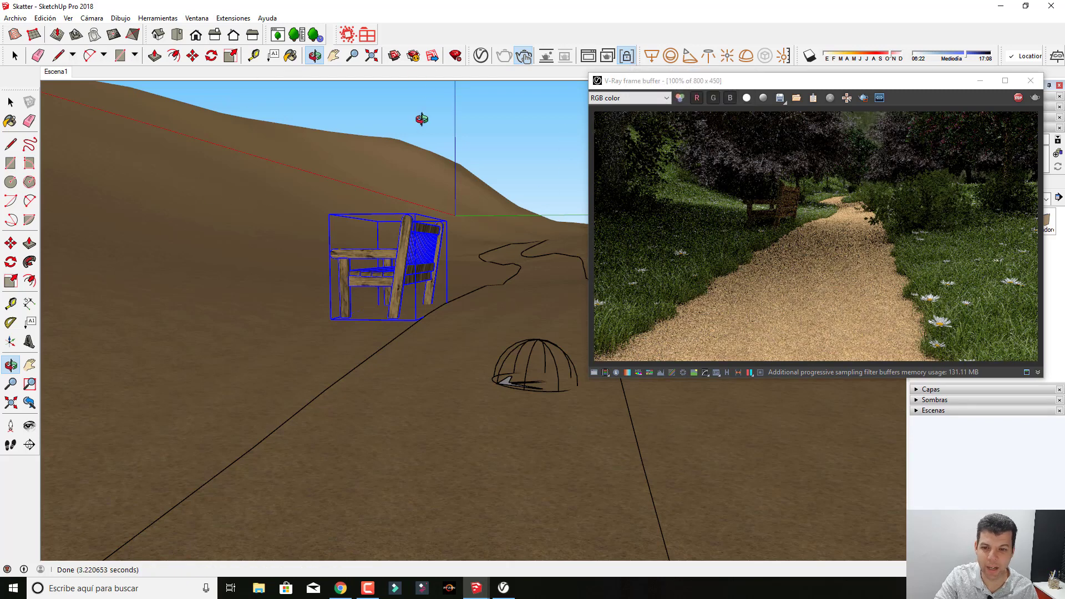
{"action": "mouse_move", "coordinate": [355, 245]}
{"action": "left_mouse_down"}
{"action": "mouse_move", "coordinate": [397, 287]}
{"action": "mouse_move", "coordinate": [369, 261]}
{"action": "left_mouse_up"}
{"action": "mouse_move", "coordinate": [431, 319]}
{"action": "left_mouse_down"}
{"action": "mouse_move", "coordinate": [587, 411]}
{"action": "mouse_move", "coordinate": [832, 468]}
{"action": "left_mouse_up"}
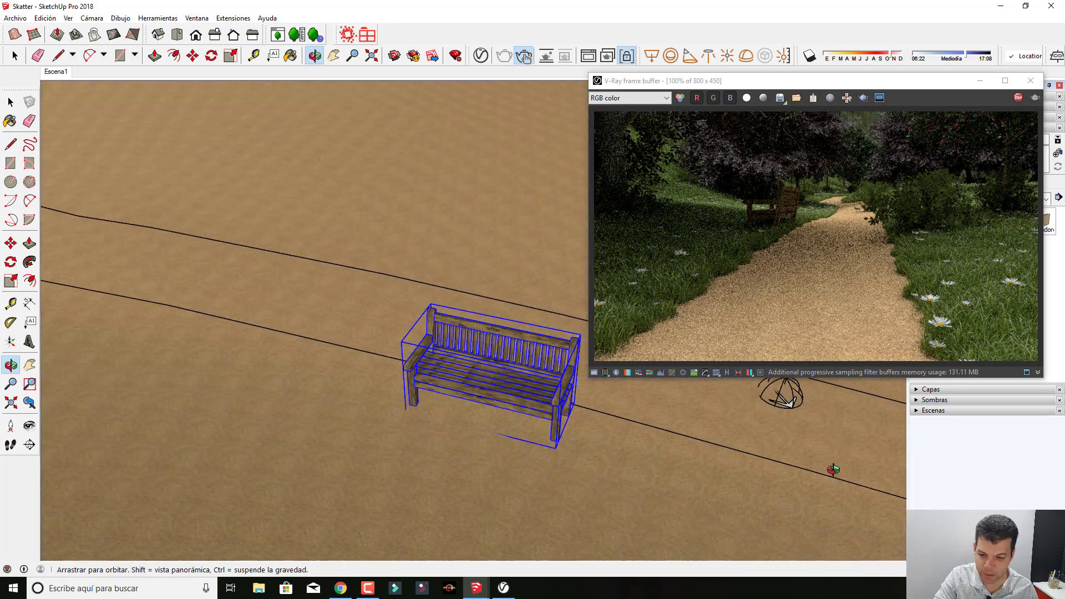
{"action": "scroll", "coordinate": [398, 314], "scroll_direction": "up", "scroll_amount": 2}
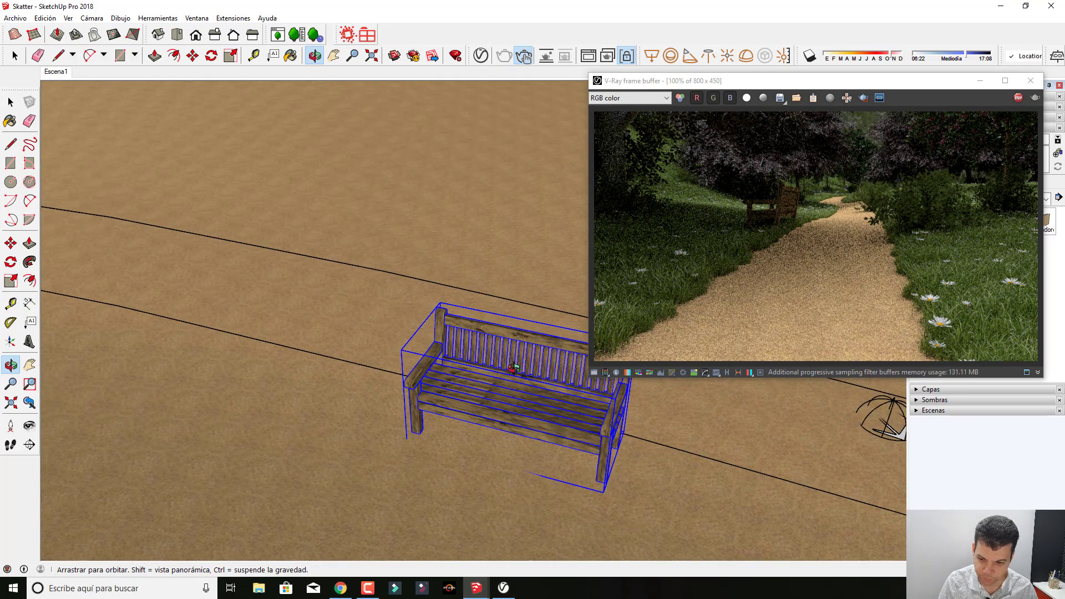
{"action": "left_click_drag", "start_coordinate": [689, 83], "coordinate": [723, 59]}
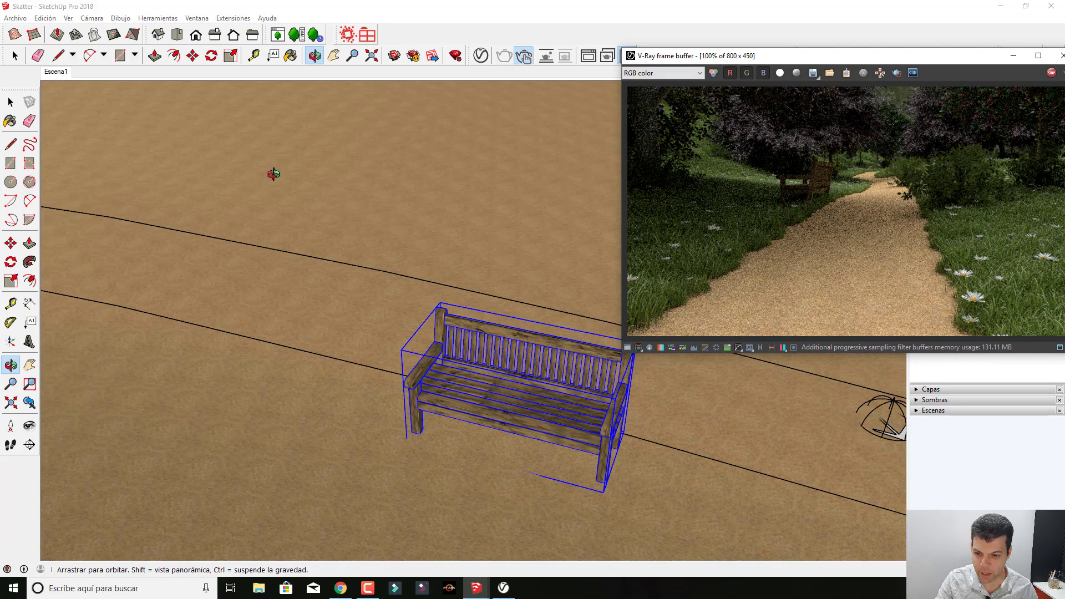
- Rotate the bench so it runs parallel to the path
{"action": "left_click", "coordinate": [12, 265]}
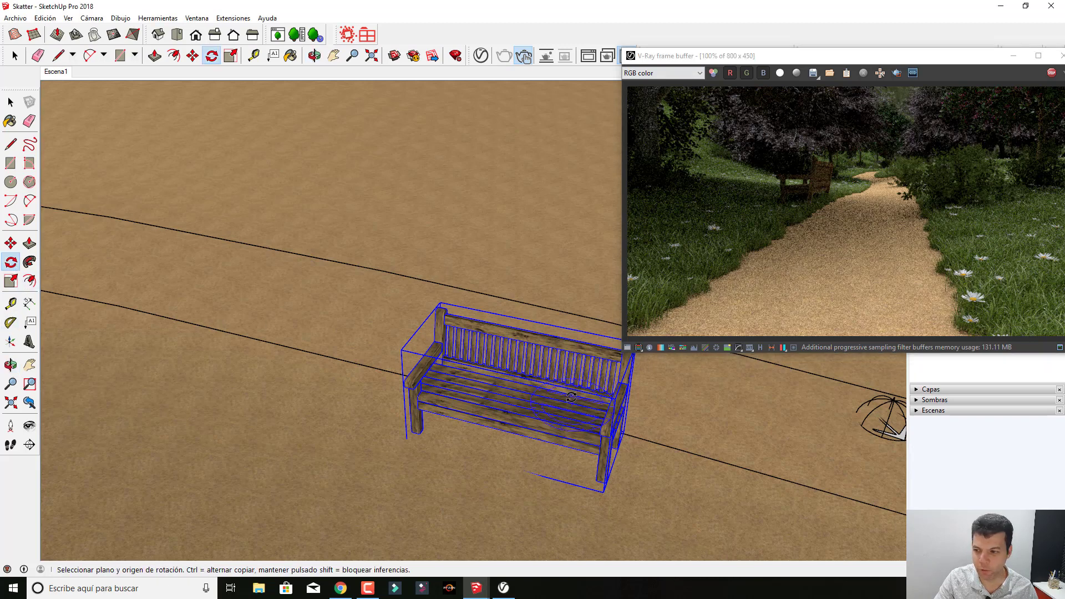
{"action": "left_click", "coordinate": [10, 243]}
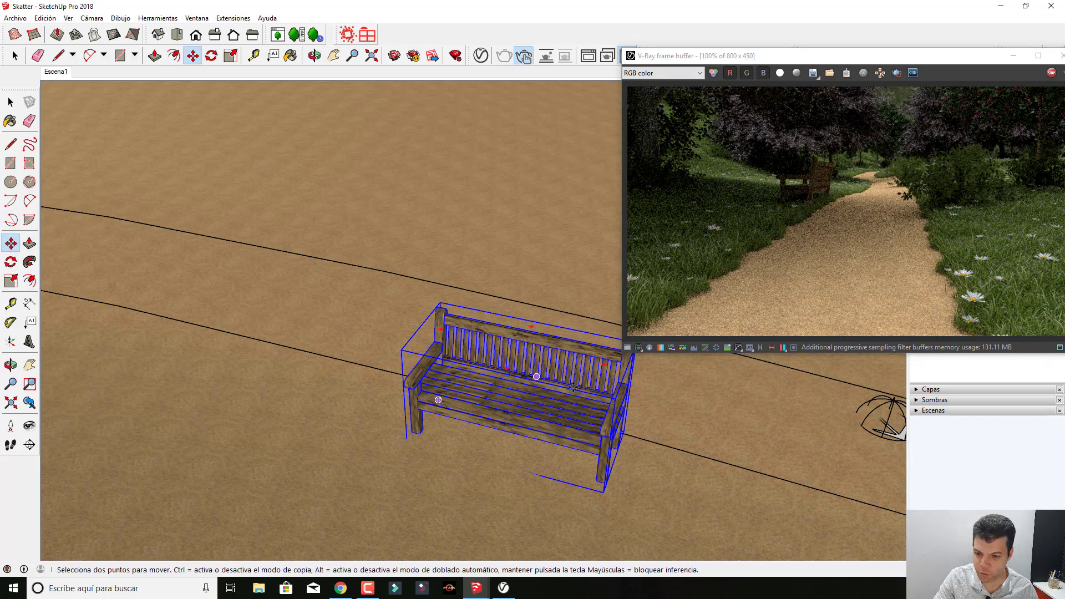
{"action": "left_click", "coordinate": [549, 341]}
{"action": "left_click_drag", "start_coordinate": [487, 327], "coordinate": [482, 336]}
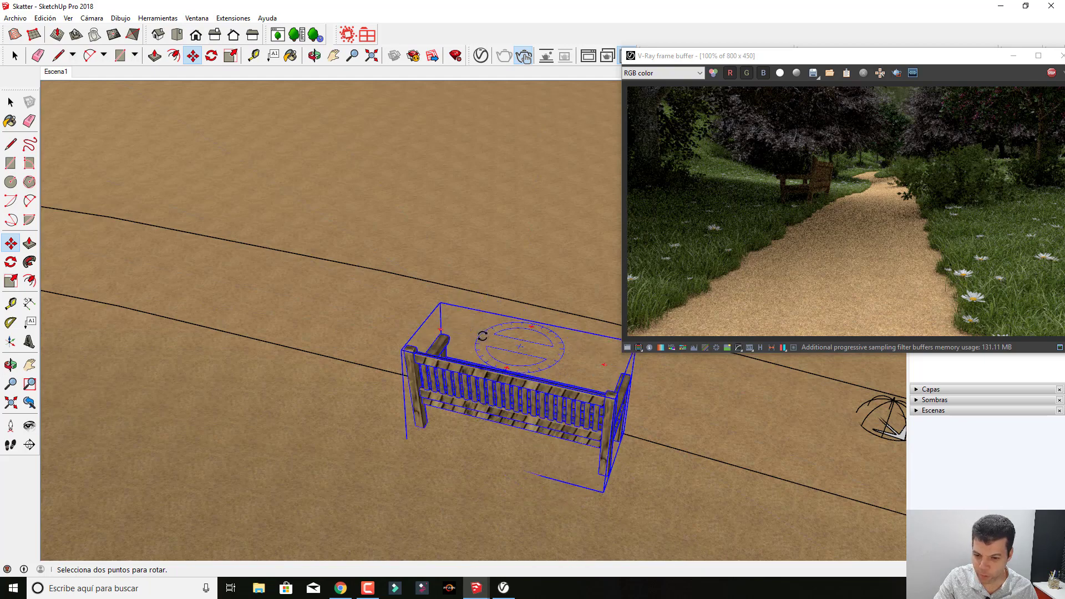
{"action": "left_click", "coordinate": [482, 337]}
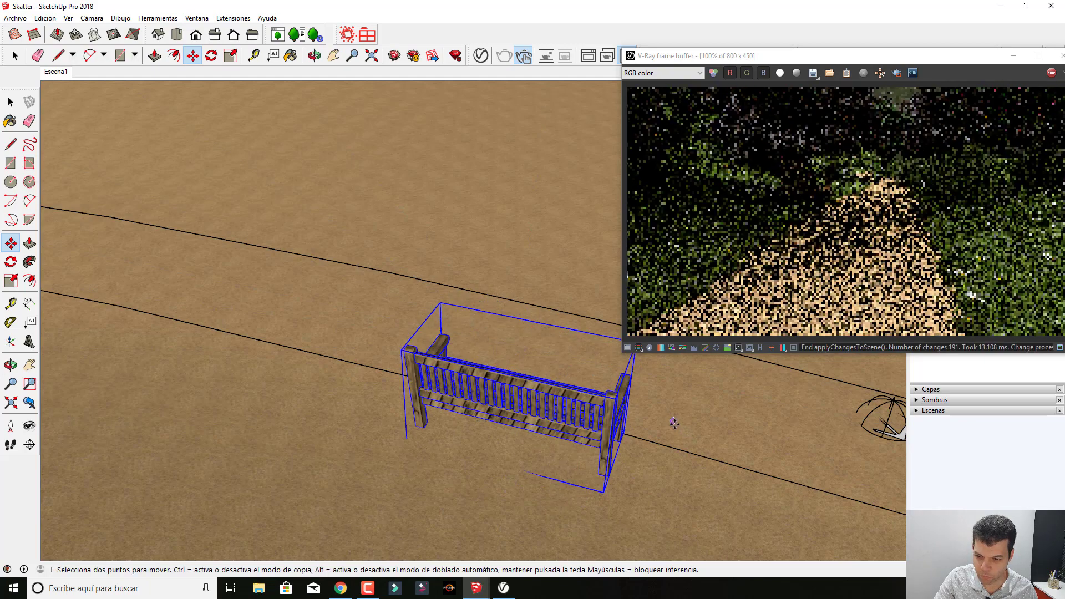
- Zoom in on the bench and move it further left along the green axis
{"action": "scroll", "coordinate": [683, 446], "scroll_direction": "up", "scroll_amount": 3}
{"action": "key", "text": "o"}
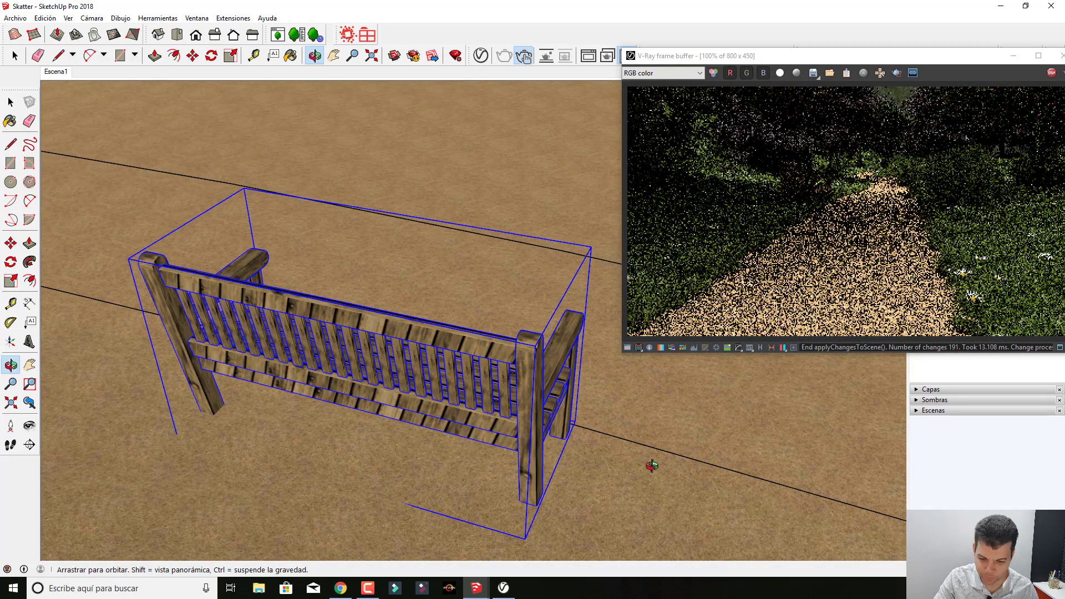
{"action": "mouse_move", "coordinate": [650, 463]}
{"action": "left_mouse_down"}
{"action": "mouse_move", "coordinate": [447, 368]}
{"action": "mouse_move", "coordinate": [621, 496]}
{"action": "left_mouse_up"}
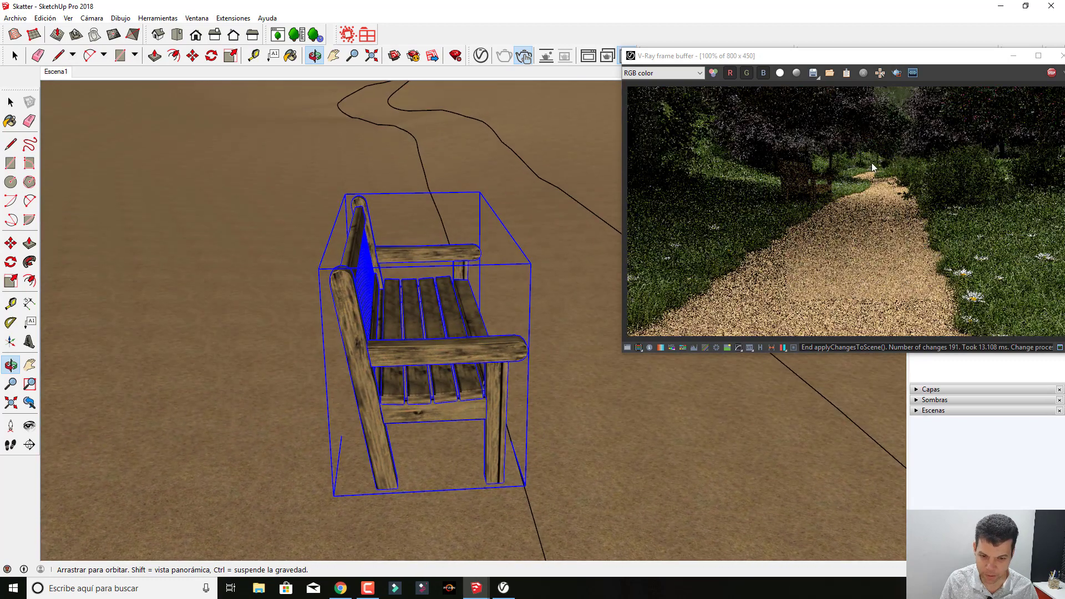
{"action": "key", "text": "h"}
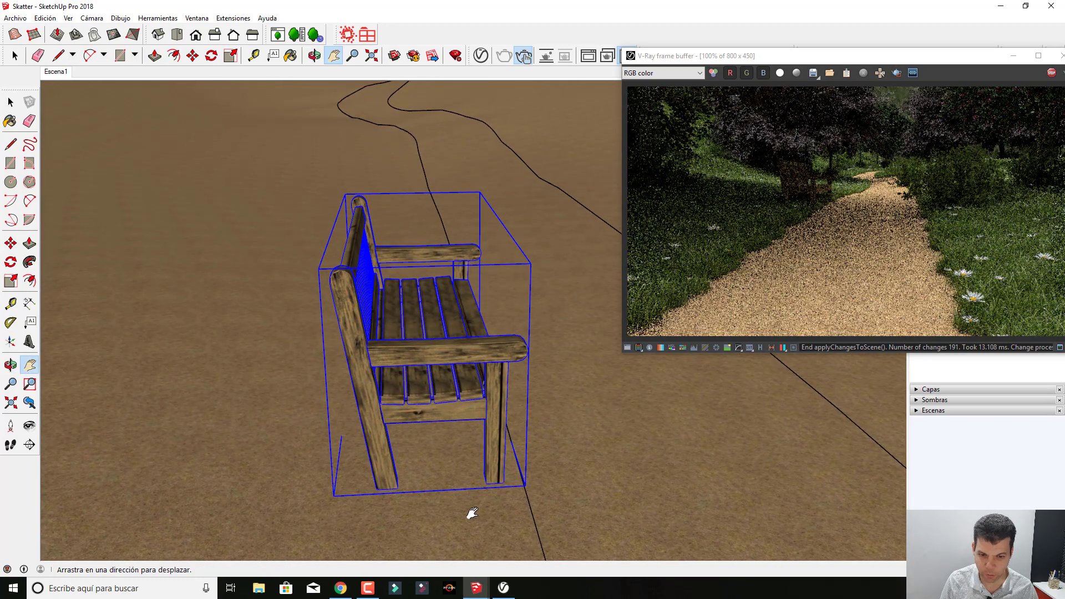
{"action": "left_click_drag", "start_coordinate": [468, 511], "coordinate": [477, 478]}
{"action": "scroll", "coordinate": [485, 444], "scroll_direction": "up", "scroll_amount": 2}
{"action": "scroll", "coordinate": [480, 432], "scroll_direction": "up", "scroll_amount": 1}
{"action": "scroll", "coordinate": [483, 433], "scroll_direction": "up", "scroll_amount": 2}
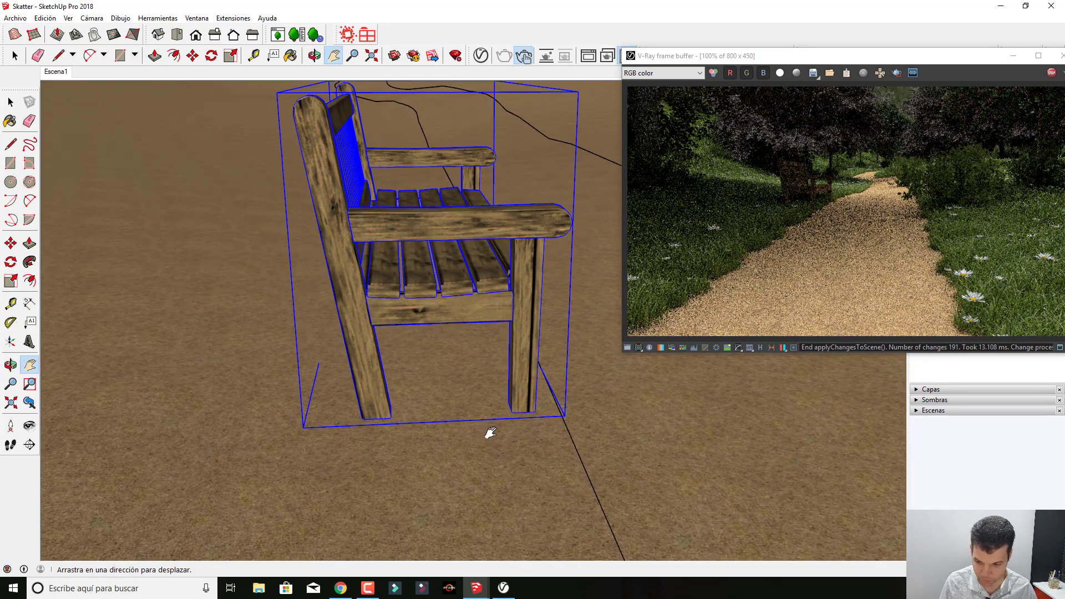
{"action": "key", "text": "m"}
{"action": "left_click", "coordinate": [559, 439]}
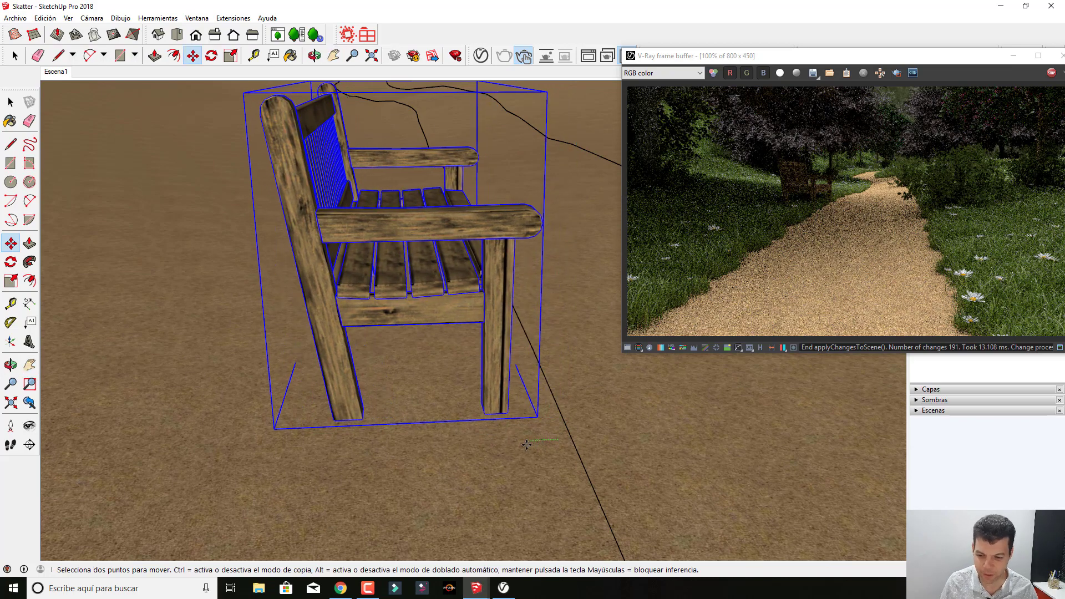
{"action": "left_click", "coordinate": [487, 447]}
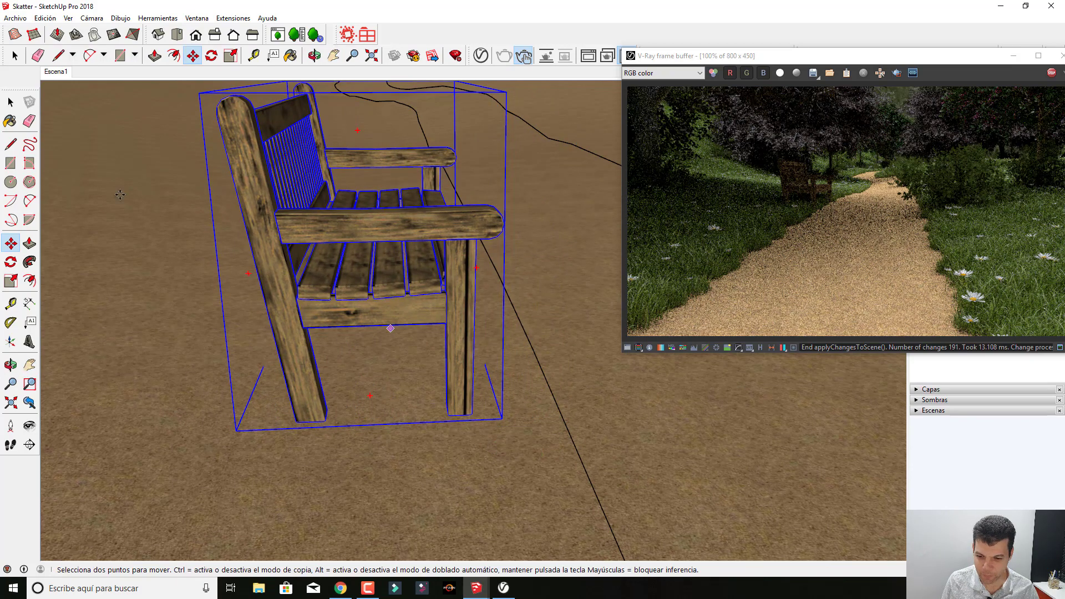
{"action": "left_click", "coordinate": [17, 17]}
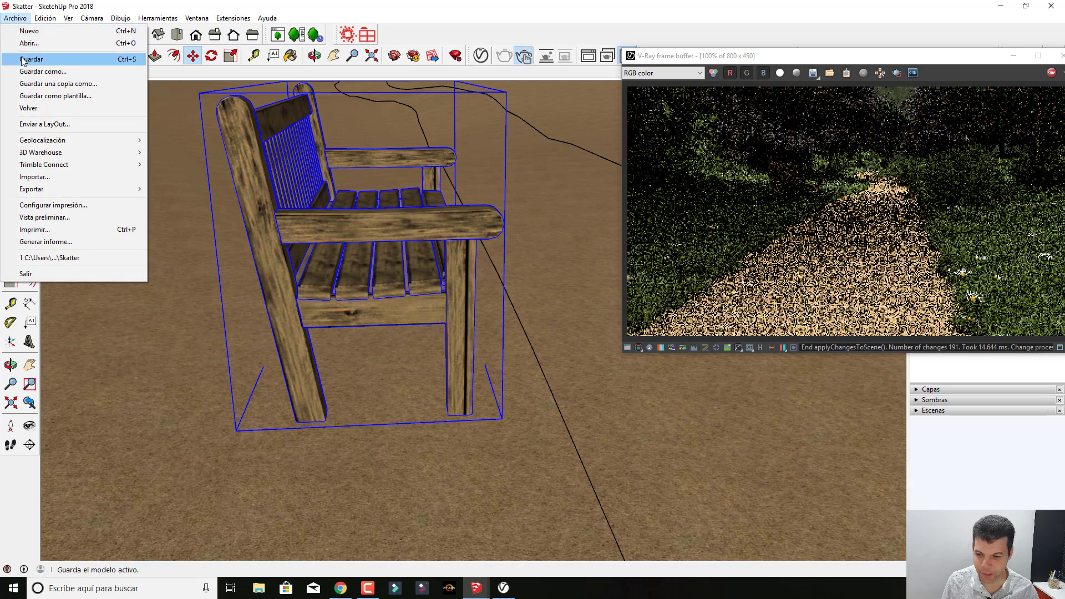
- Save the model and close the V-Ray render window
{"action": "left_click", "coordinate": [39, 60]}
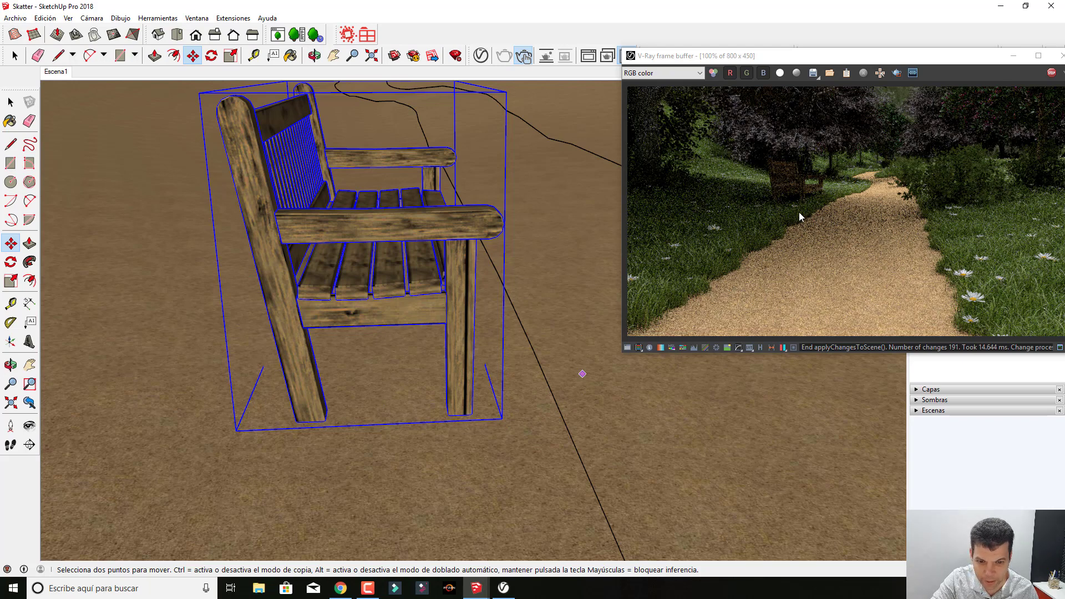
{"action": "mouse_move", "coordinate": [918, 59]}
{"action": "left_mouse_down"}
{"action": "mouse_move", "coordinate": [880, 56]}
{"action": "mouse_move", "coordinate": [900, 73]}
{"action": "mouse_move", "coordinate": [1050, 115]}
{"action": "mouse_move", "coordinate": [936, 111]}
{"action": "left_mouse_up"}
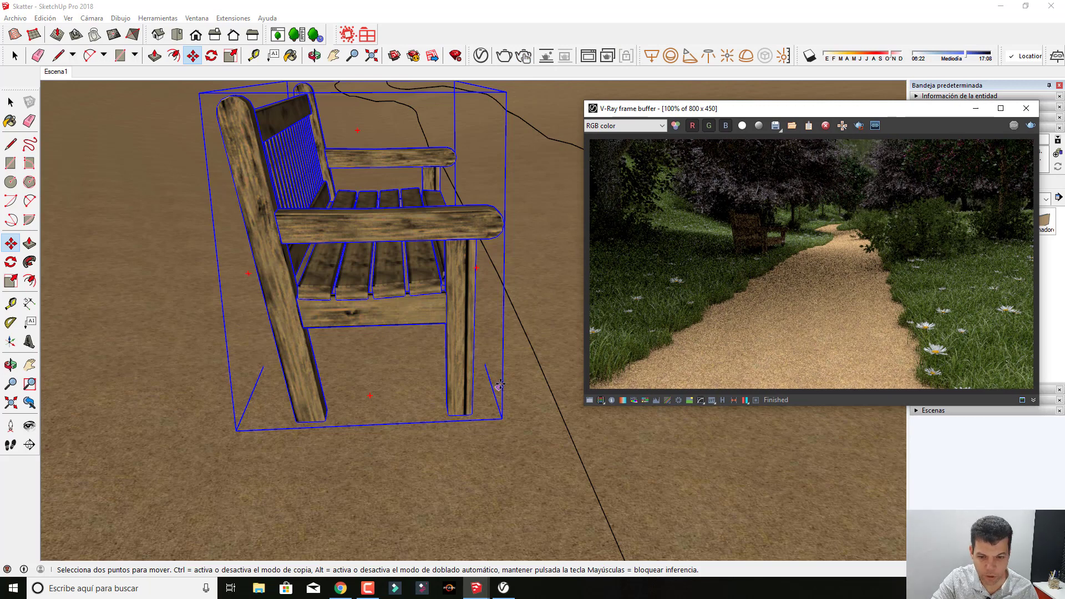
{"action": "left_click", "coordinate": [975, 108]}
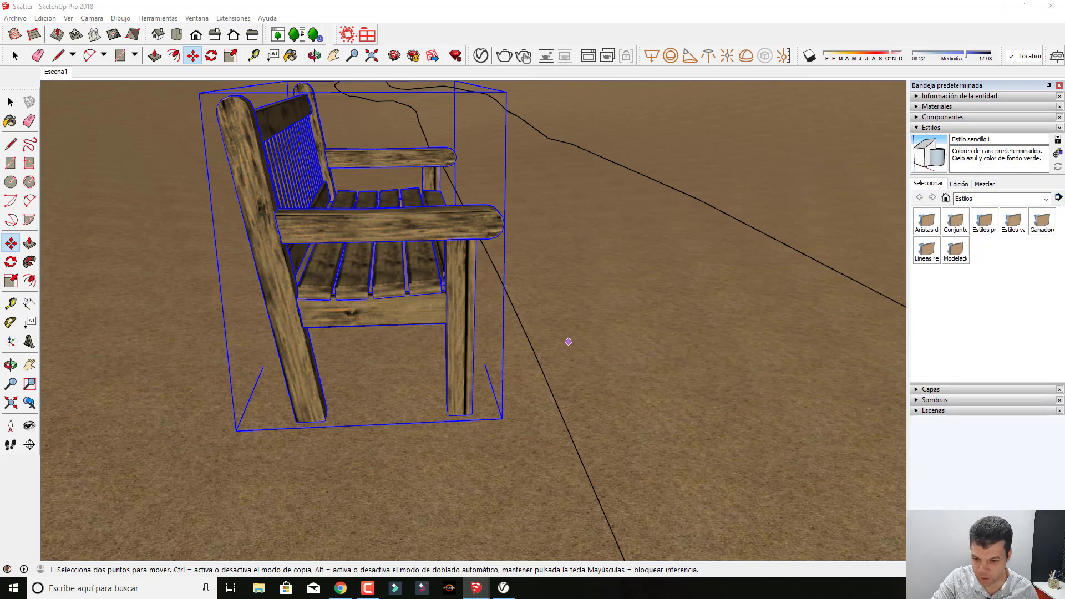
- Zoom in on the bench in top view and open Skatter with new empty scatter Skatter 10
{"action": "scroll", "coordinate": [432, 379], "scroll_direction": "down", "scroll_amount": 3}
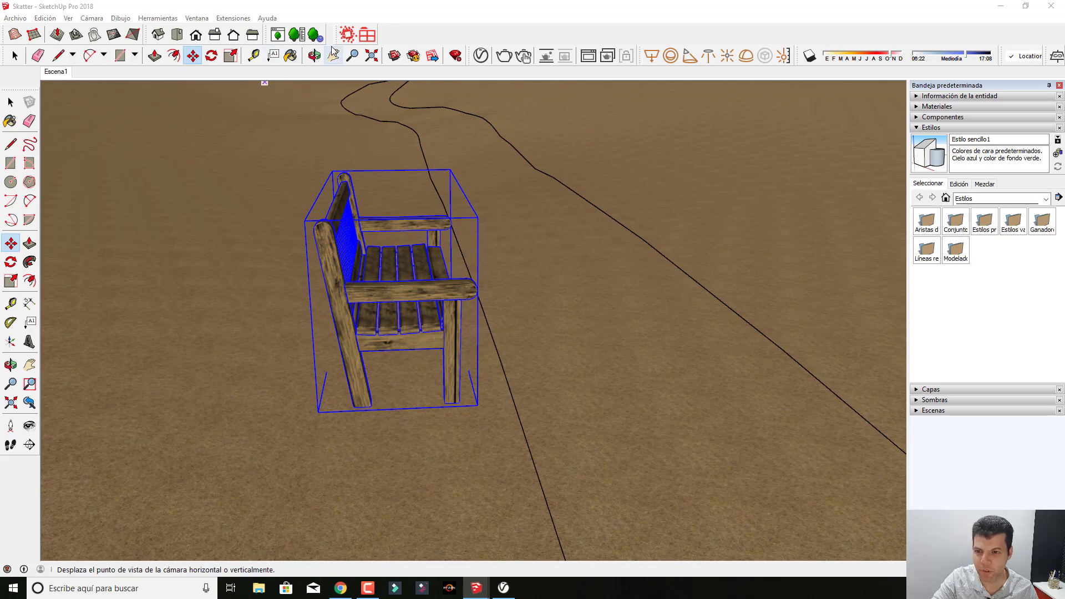
{"action": "left_click", "coordinate": [177, 34]}
{"action": "scroll", "coordinate": [544, 279], "scroll_direction": "down", "scroll_amount": 2}
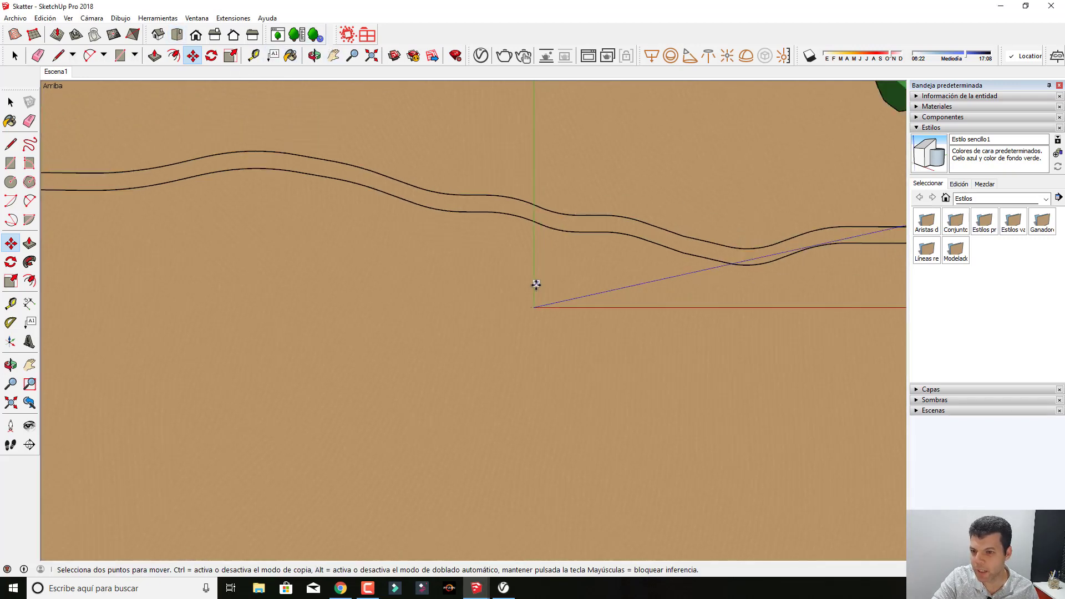
{"action": "scroll", "coordinate": [535, 285], "scroll_direction": "down", "scroll_amount": 5}
{"action": "scroll", "coordinate": [808, 262], "scroll_direction": "up", "scroll_amount": 4}
{"action": "scroll", "coordinate": [794, 259], "scroll_direction": "up", "scroll_amount": 3}
{"action": "scroll", "coordinate": [793, 259], "scroll_direction": "up", "scroll_amount": 2}
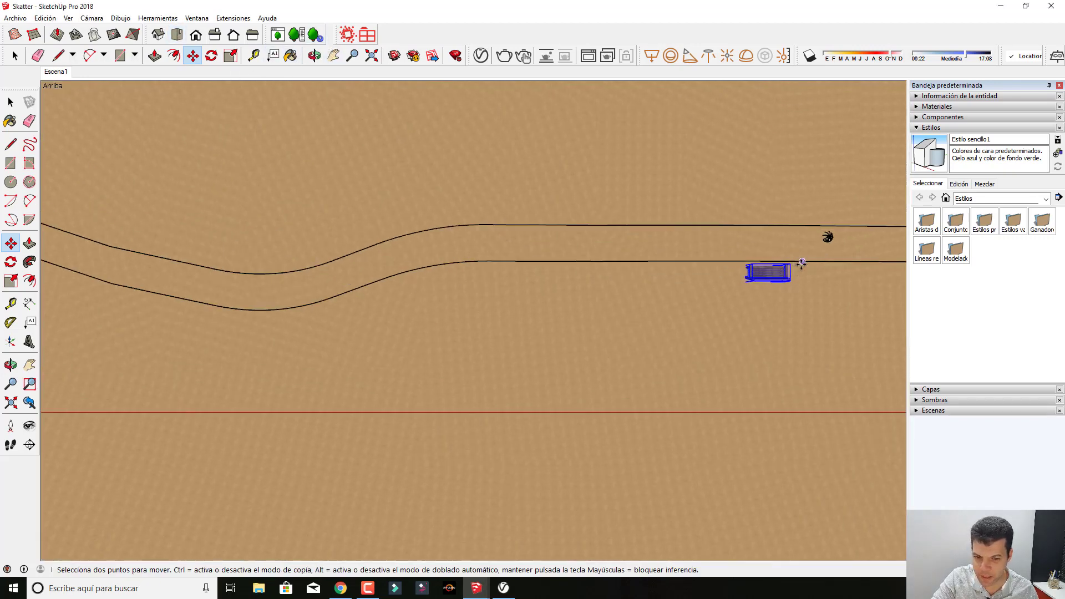
{"action": "scroll", "coordinate": [799, 261], "scroll_direction": "up", "scroll_amount": 3}
{"action": "scroll", "coordinate": [801, 261], "scroll_direction": "up", "scroll_amount": 2}
{"action": "scroll", "coordinate": [801, 274], "scroll_direction": "up", "scroll_amount": 1}
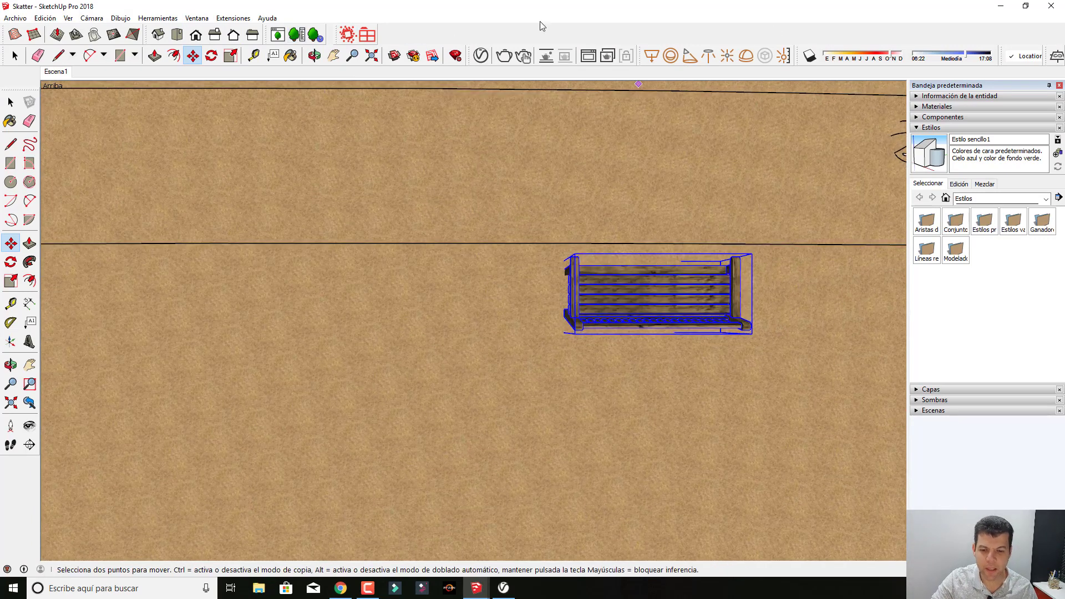
{"action": "left_click", "coordinate": [348, 35]}
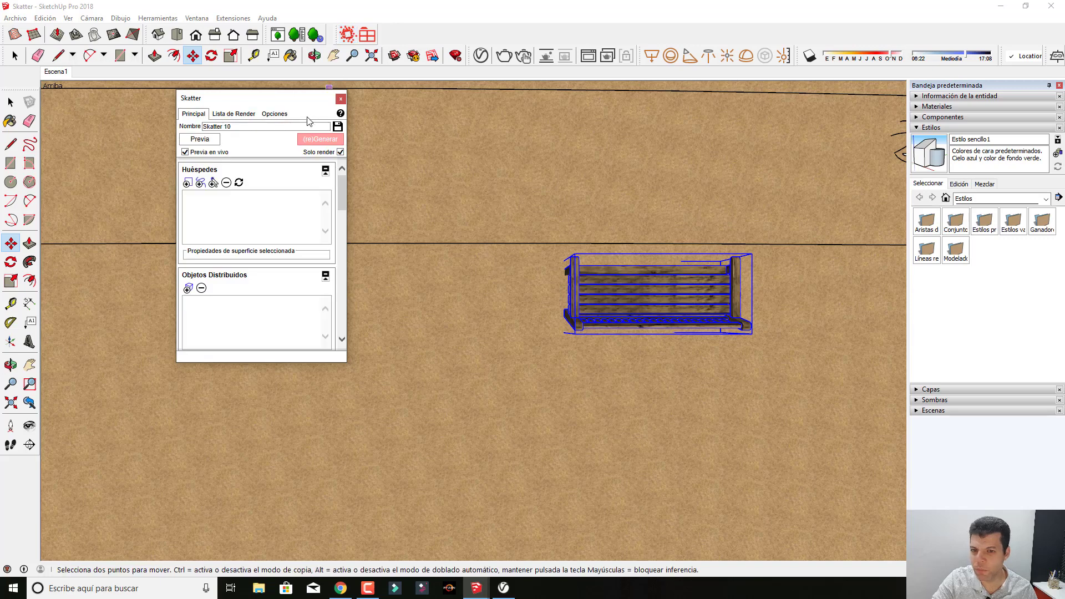
- Select the pasto scatter in Lista de Render and load it with Editar to preview its tall grass
{"action": "left_click", "coordinate": [231, 114]}
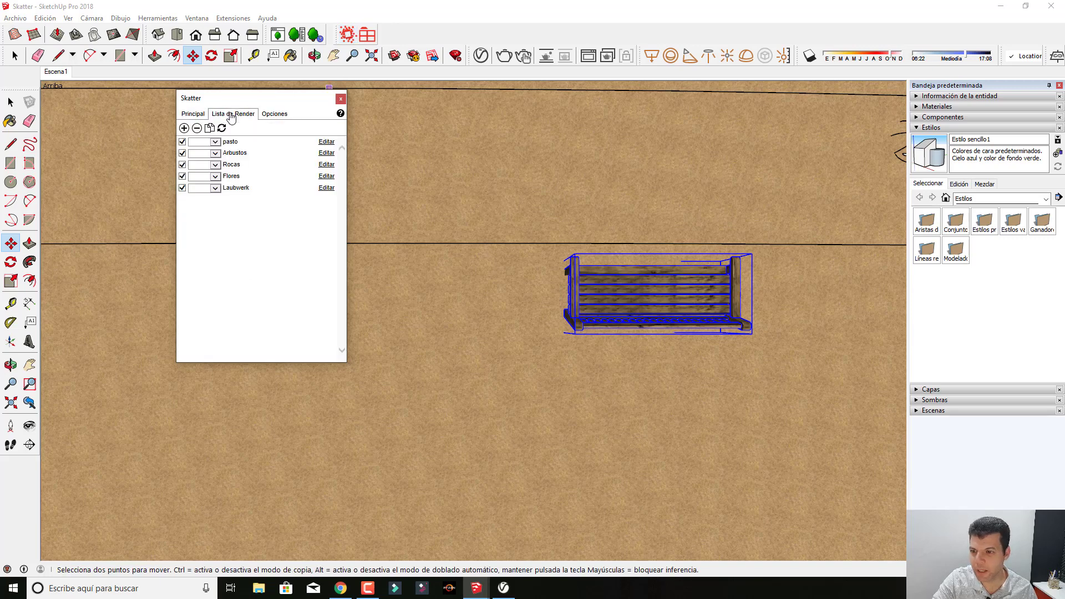
{"action": "left_click", "coordinate": [231, 144]}
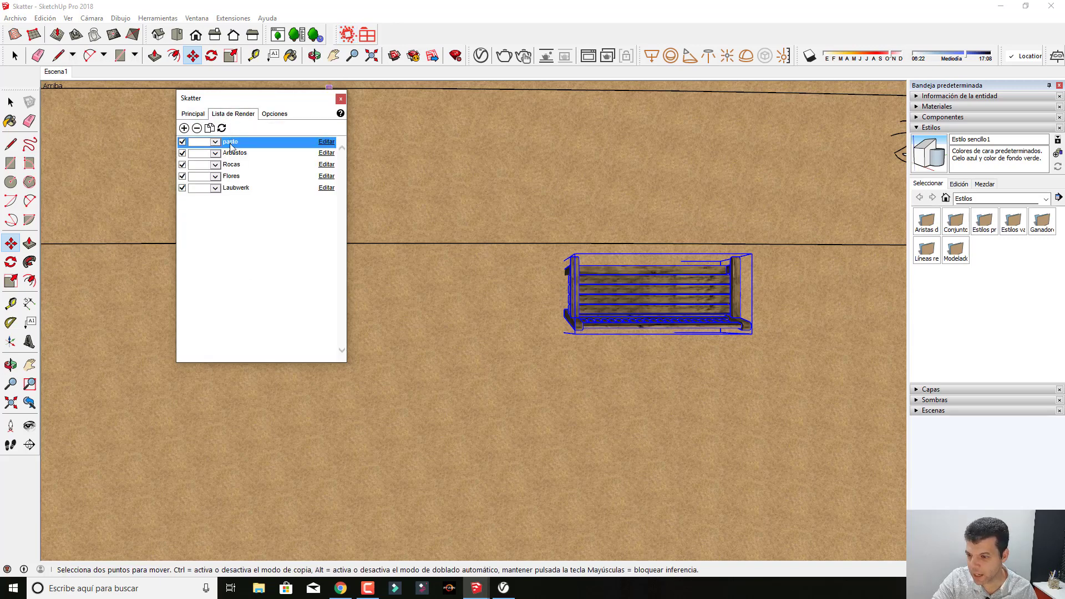
{"action": "left_click", "coordinate": [326, 143]}
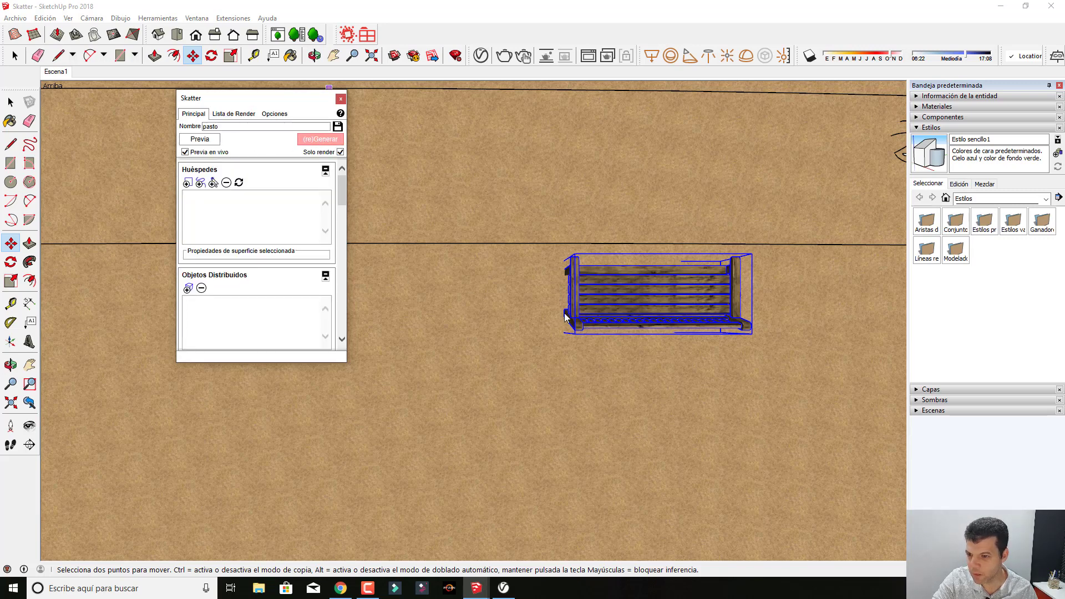
{"action": "left_click", "coordinate": [233, 114]}
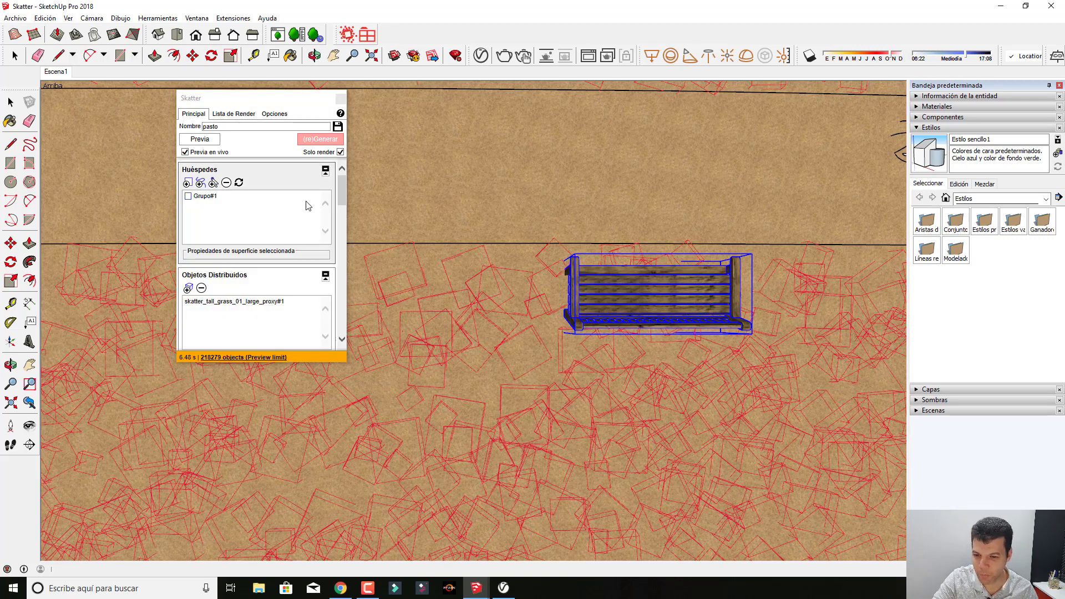
- Add a Paint Area clipping area set to Excluir and paint a loop around the bench
{"action": "left_click_drag", "start_coordinate": [341, 186], "coordinate": [342, 250]}
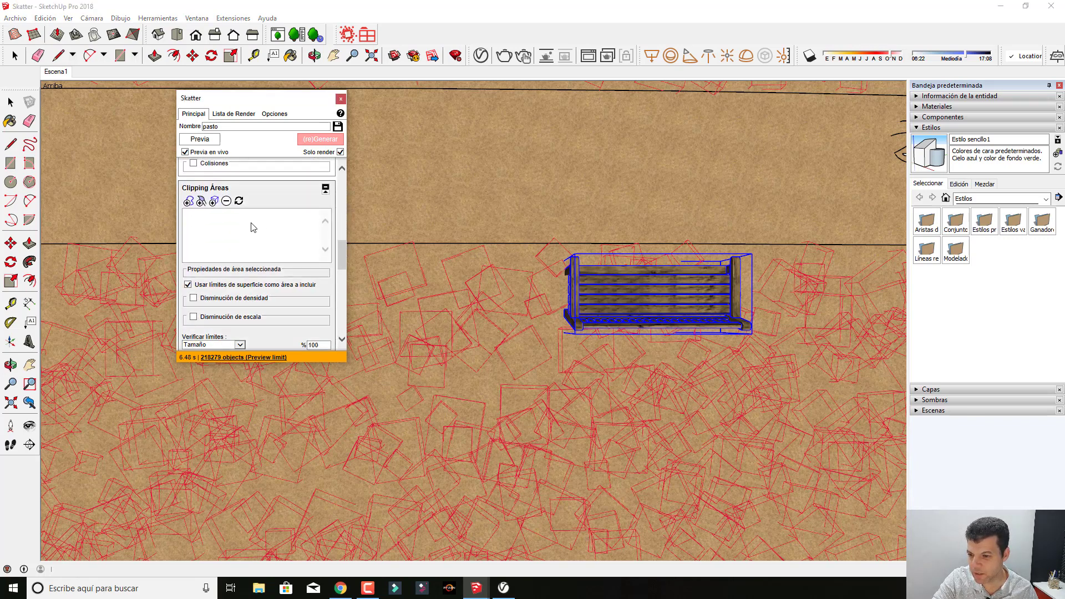
{"action": "left_click", "coordinate": [200, 201]}
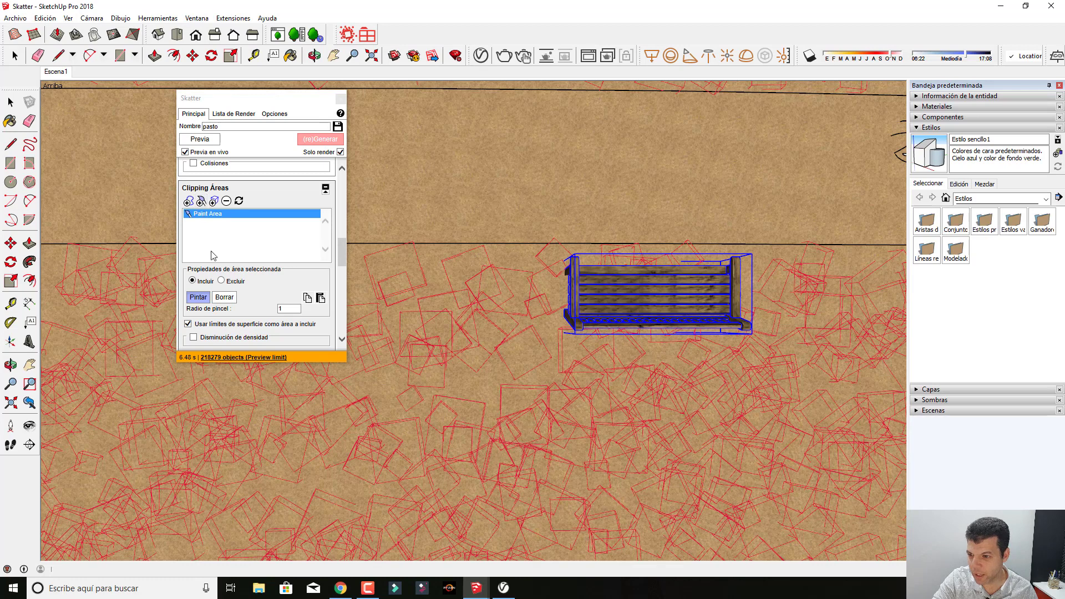
{"action": "scroll", "coordinate": [254, 266], "scroll_direction": "down", "scroll_amount": 1}
{"action": "left_click", "coordinate": [222, 223]}
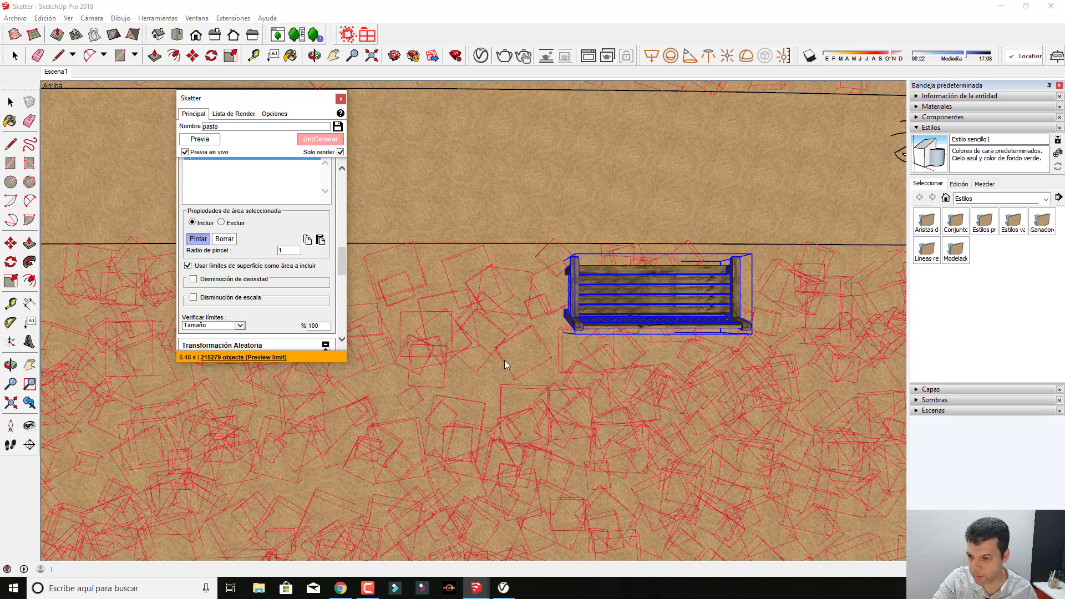
{"action": "left_click", "coordinate": [221, 223]}
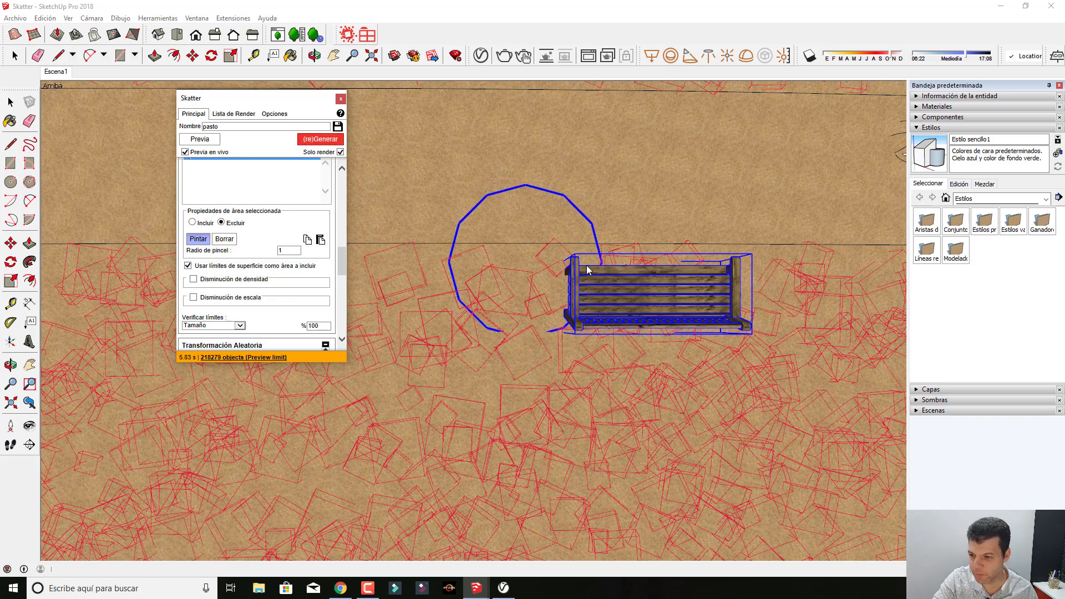
{"action": "left_click", "coordinate": [545, 275]}
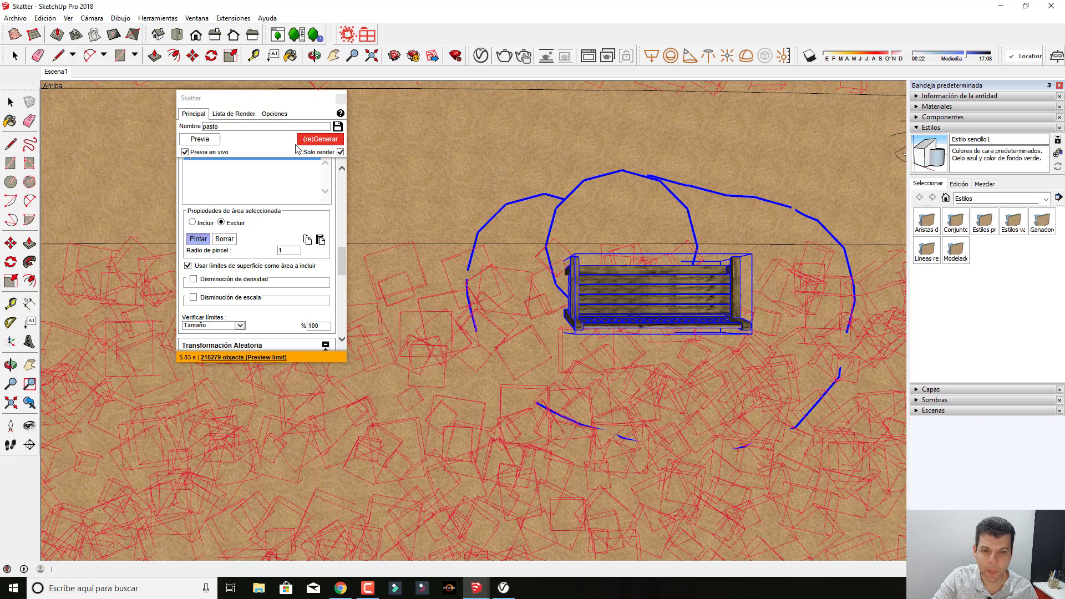
- Regenerate pasto without grass in the painted area, then move Skatter aside to reveal the V-Ray frame buffer
{"action": "left_click", "coordinate": [574, 208]}
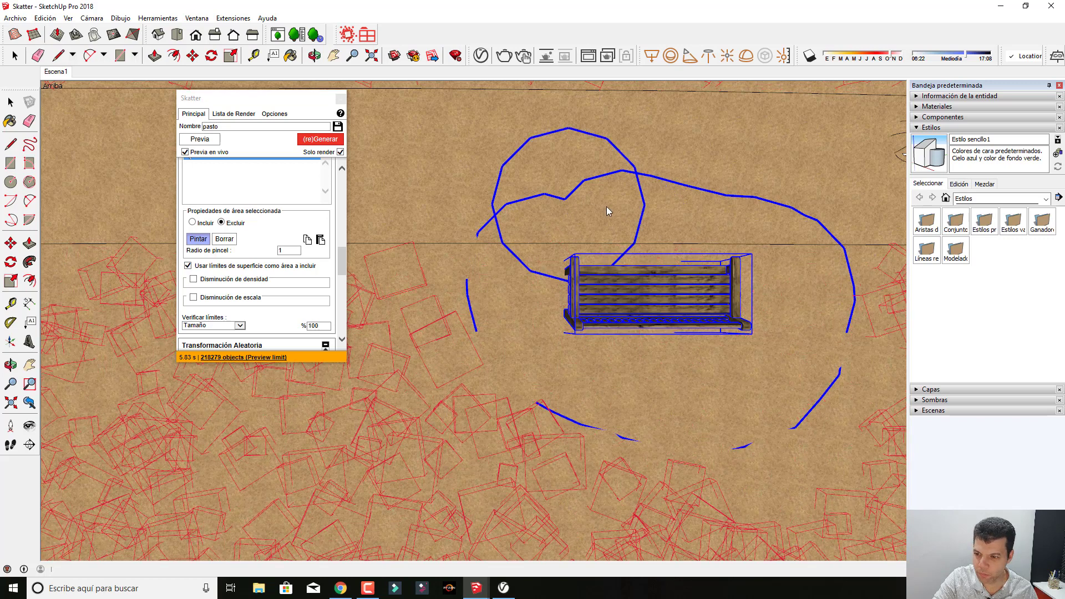
{"action": "left_click", "coordinate": [323, 143]}
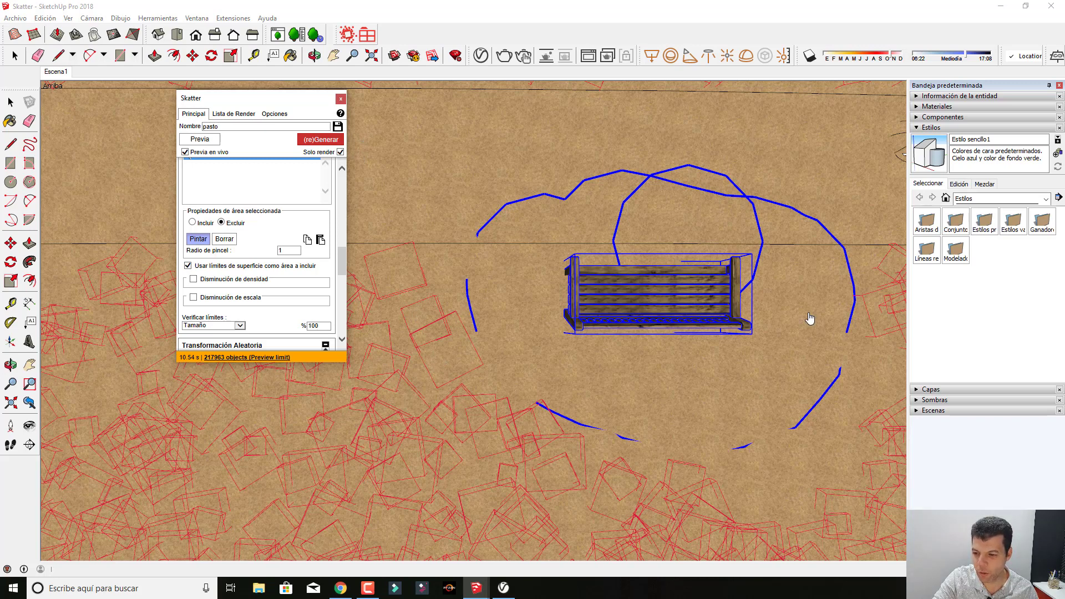
{"action": "left_click", "coordinate": [735, 477]}
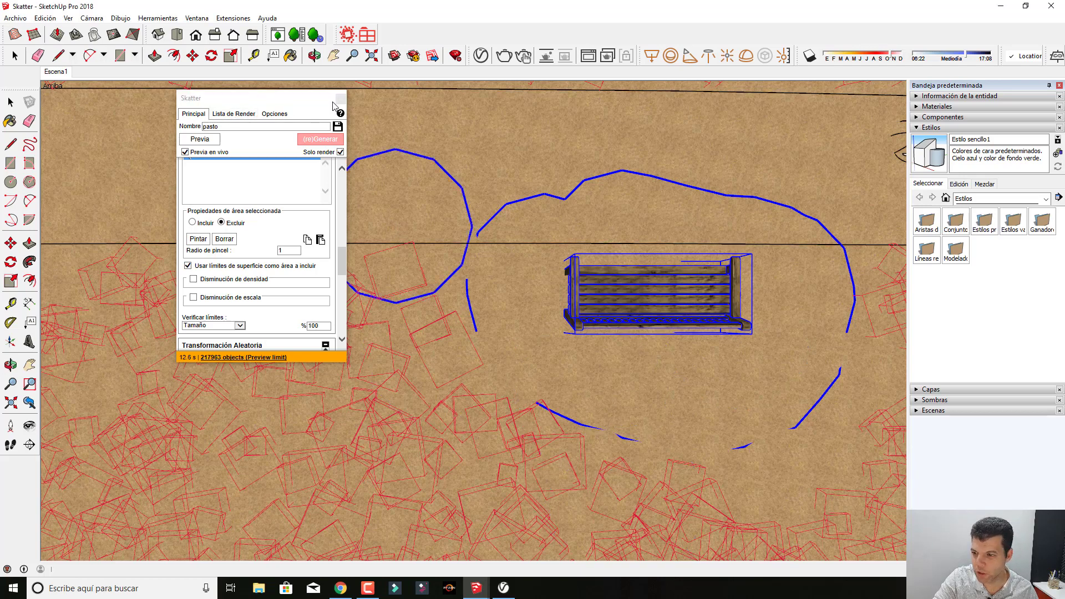
{"action": "left_click_drag", "start_coordinate": [314, 97], "coordinate": [194, 99]}
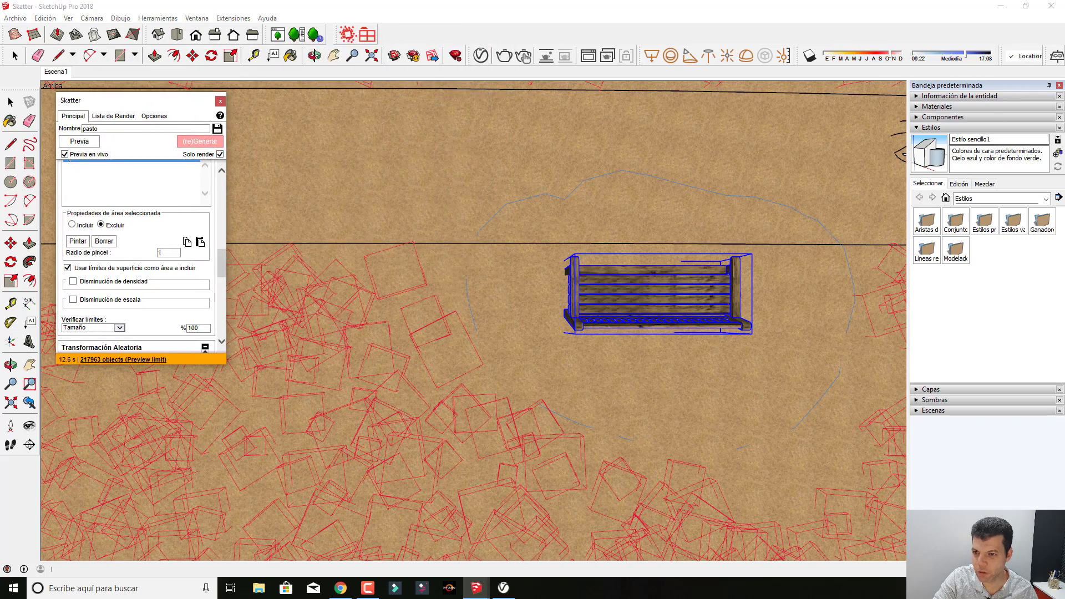
{"action": "mouse_move", "coordinate": [721, 143]}
{"action": "left_mouse_down"}
{"action": "mouse_move", "coordinate": [696, 75]}
{"action": "mouse_move", "coordinate": [626, 125]}
{"action": "left_mouse_up"}
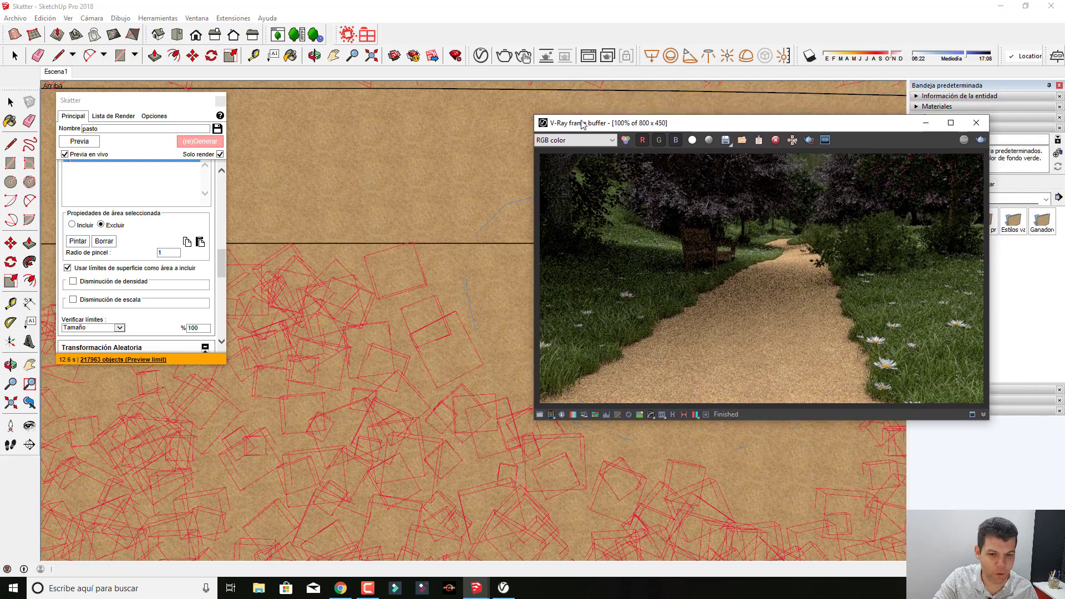
- Switch to the Escena1 scene camera, showing the bench in perspective beside the path
{"action": "left_click", "coordinate": [58, 73]}
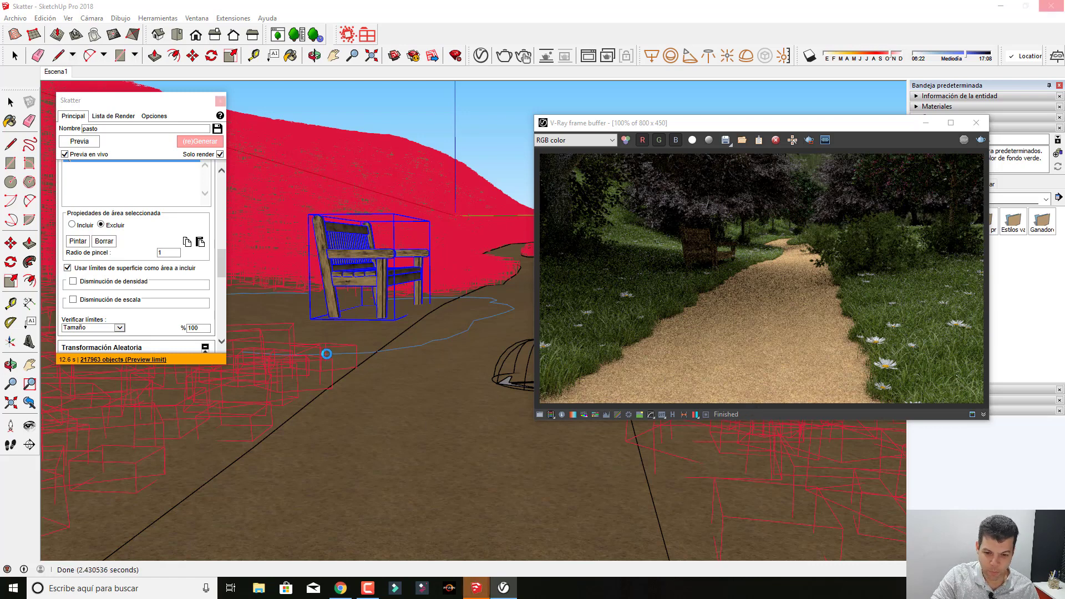
{"action": "left_click", "coordinate": [339, 316]}
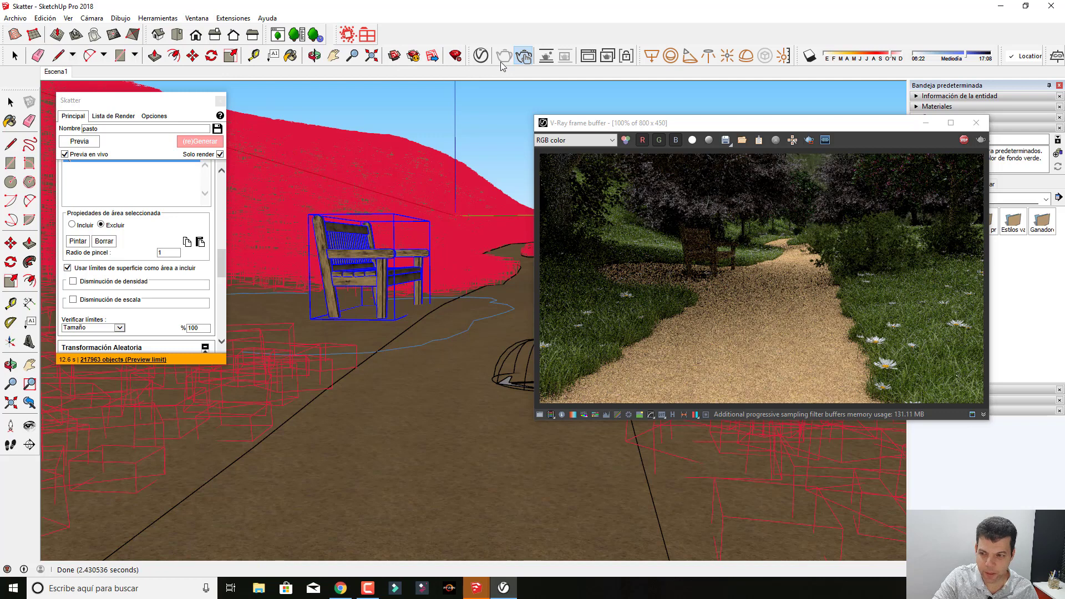
- Lock the V-Ray camera updates and pan the view to centre the bench
{"action": "left_click", "coordinate": [626, 59]}
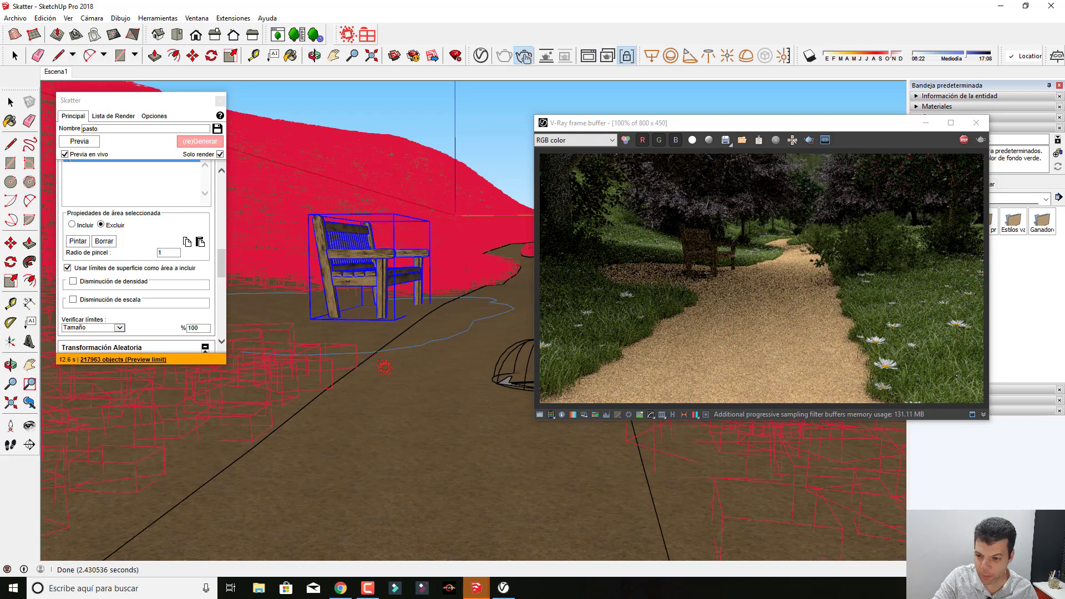
{"action": "key", "text": "h"}
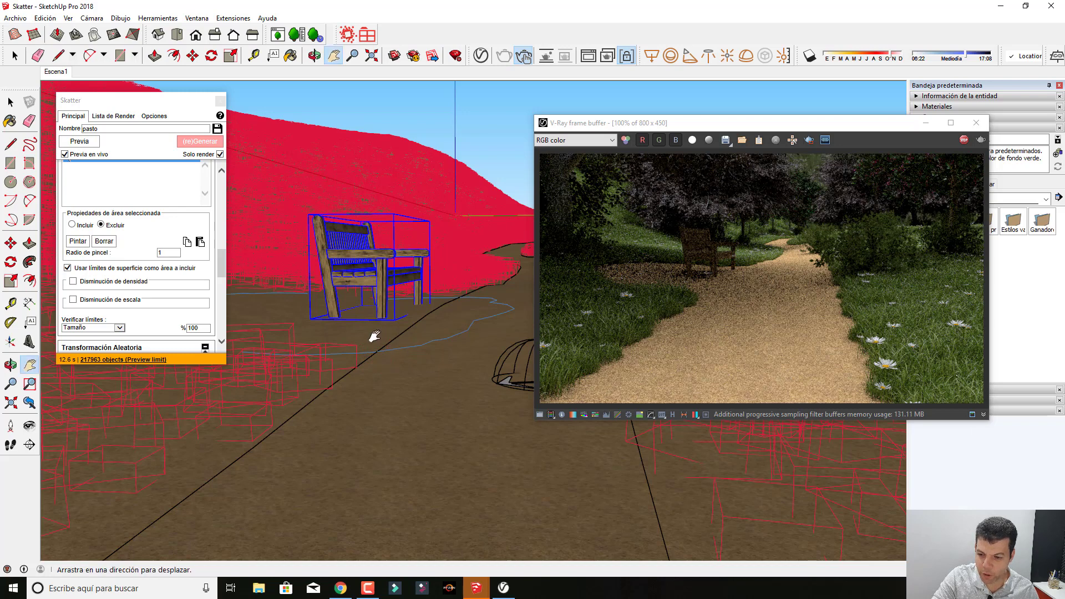
{"action": "mouse_move", "coordinate": [373, 335]}
{"action": "left_mouse_down"}
{"action": "mouse_move", "coordinate": [516, 451]}
{"action": "mouse_move", "coordinate": [476, 444]}
{"action": "left_mouse_up"}
{"action": "key", "text": "space"}
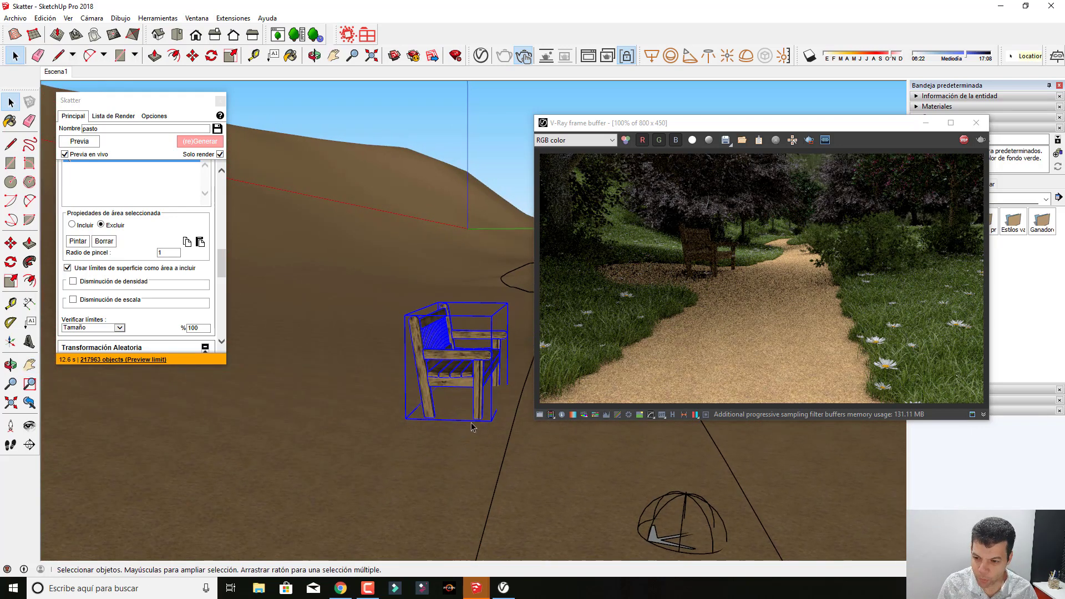
- Move the bench further left beside the path and return to the Escena1 view
{"action": "key", "text": "m"}
{"action": "left_click", "coordinate": [476, 447]}
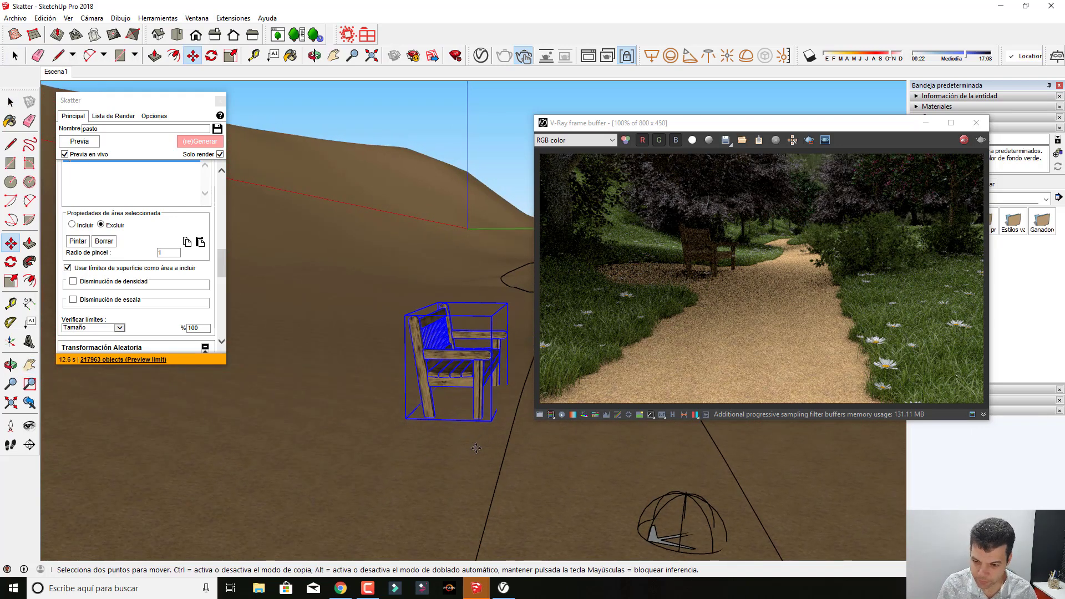
{"action": "left_click", "coordinate": [429, 451]}
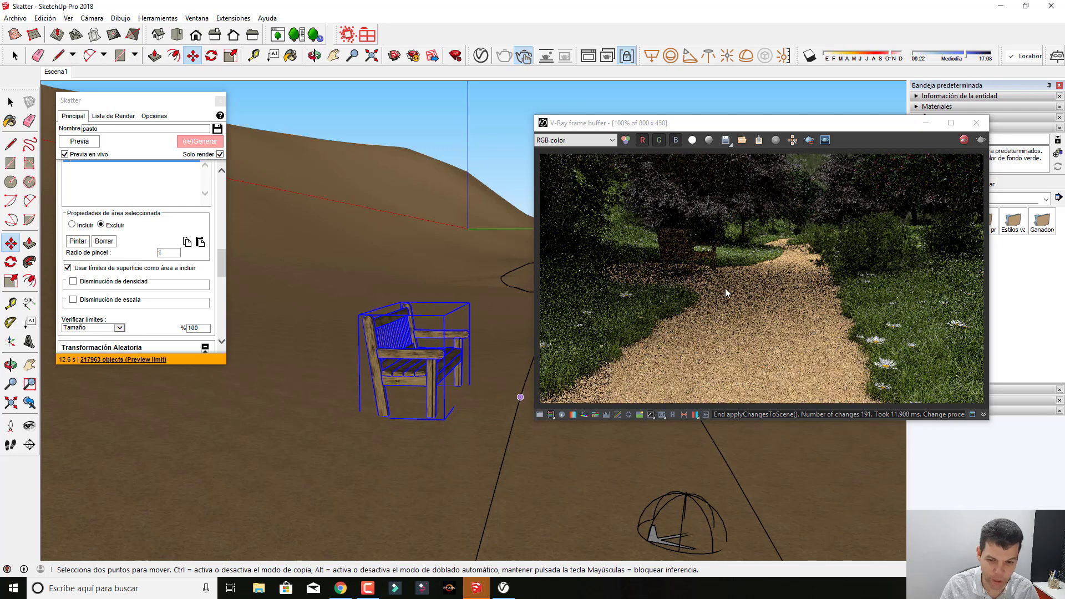
{"action": "left_click", "coordinate": [56, 72]}
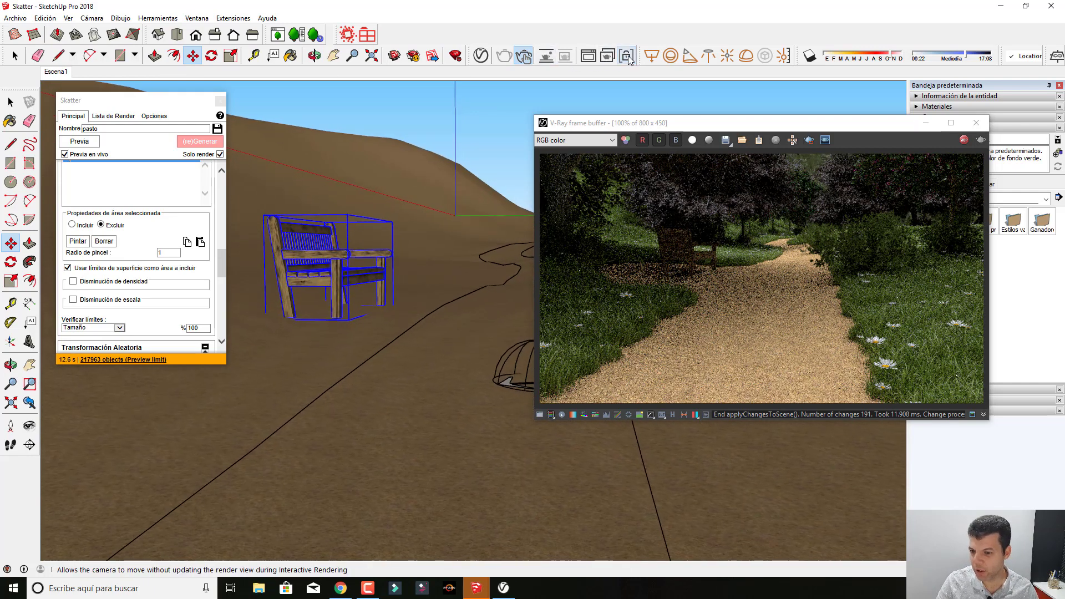
{"action": "mouse_move", "coordinate": [741, 124]}
{"action": "left_mouse_down"}
{"action": "mouse_move", "coordinate": [691, 103]}
{"action": "mouse_move", "coordinate": [620, 96]}
{"action": "left_mouse_up"}
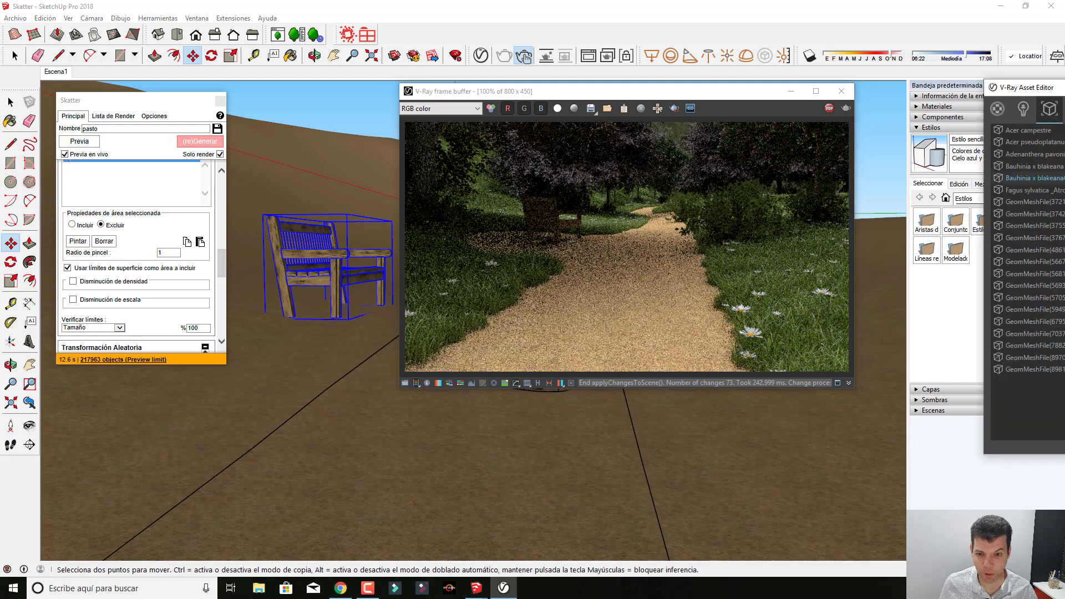
- Raise the Dome Light intensity from 20 to 25 and show the render Settings
{"action": "left_click", "coordinate": [519, 121]}
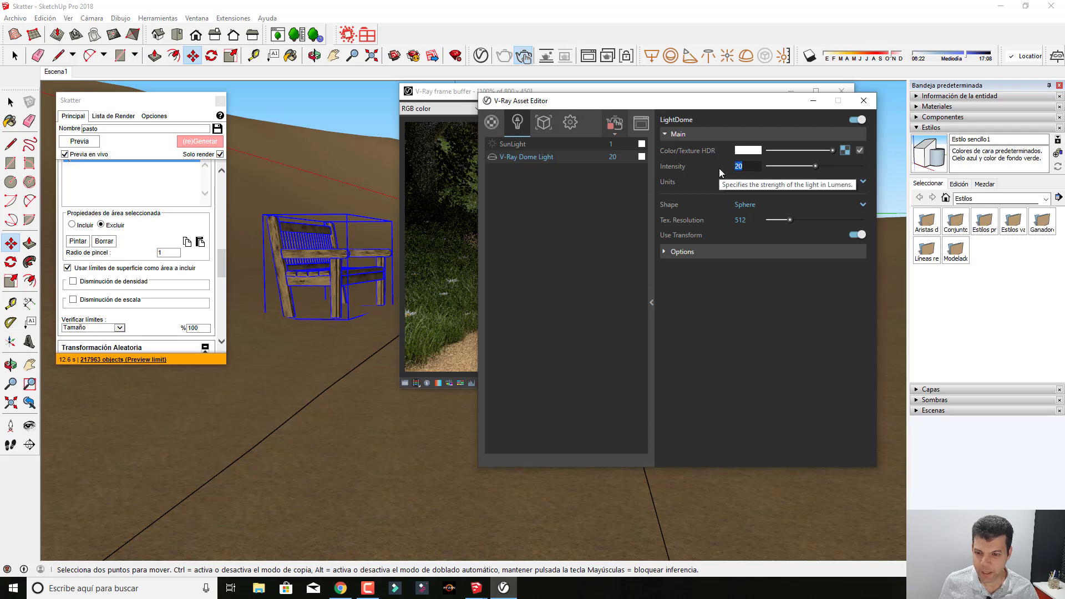
{"action": "type", "text": "25"}
{"action": "key", "text": "Return"}
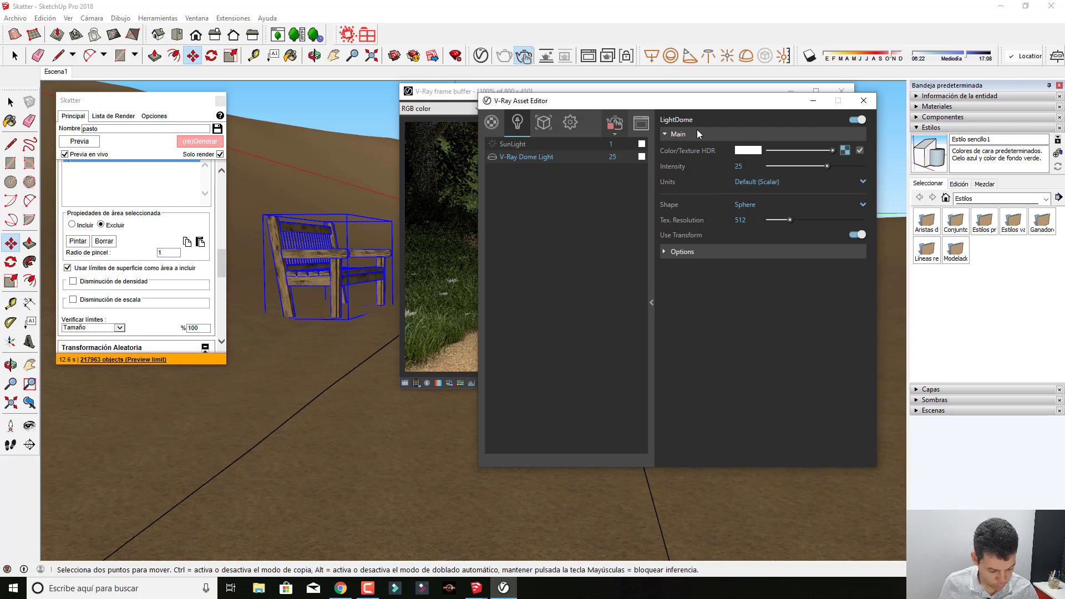
{"action": "mouse_move", "coordinate": [686, 102]}
{"action": "left_mouse_down"}
{"action": "mouse_move", "coordinate": [620, 326]}
{"action": "mouse_move", "coordinate": [1000, 97]}
{"action": "mouse_move", "coordinate": [514, 84]}
{"action": "left_mouse_up"}
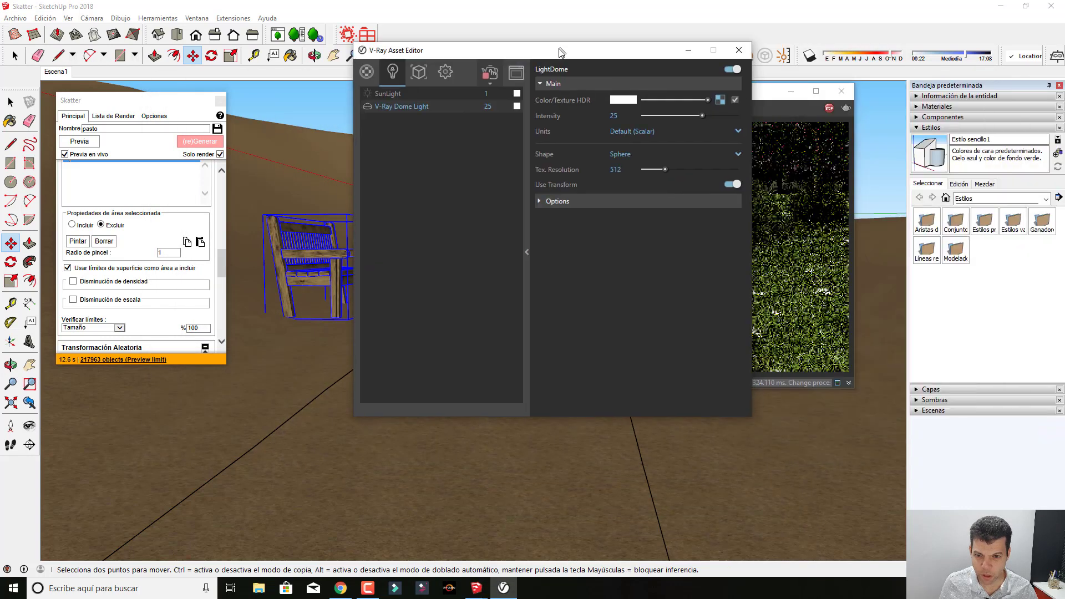
{"action": "left_click", "coordinate": [462, 99]}
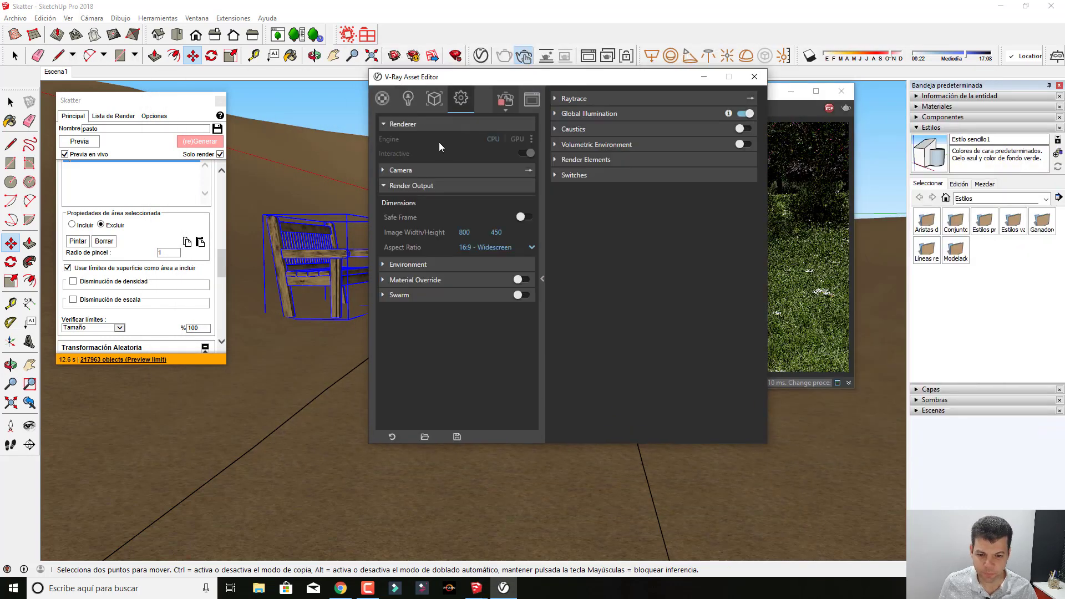
- Adjust the camera exposure settings and move the settings window to the lower left
{"action": "left_click", "coordinate": [417, 172]}
{"action": "type", "text": "12,48"}
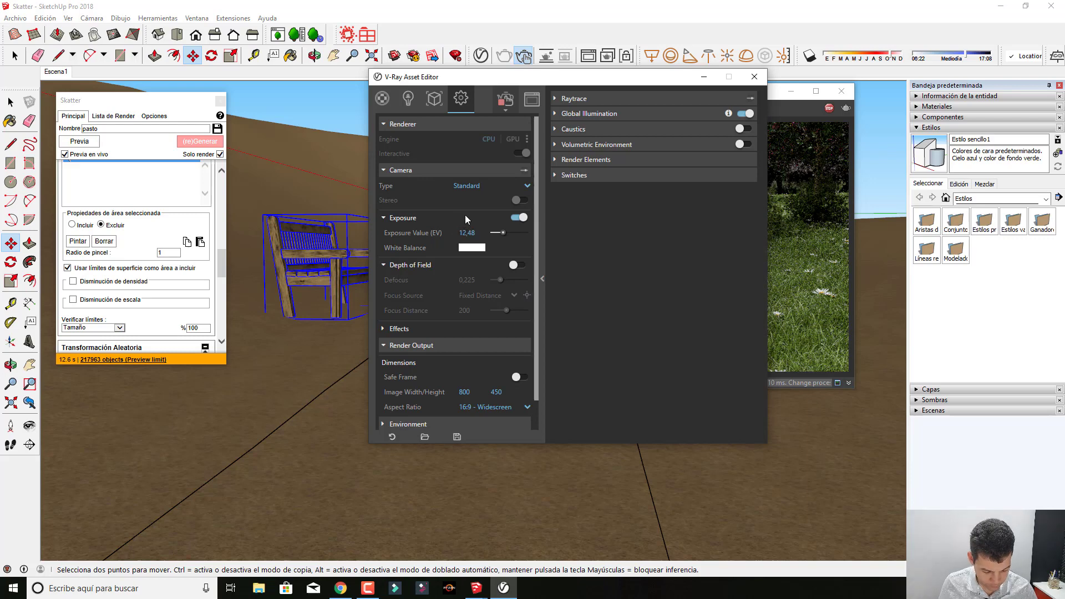
{"action": "left_click", "coordinate": [465, 216]}
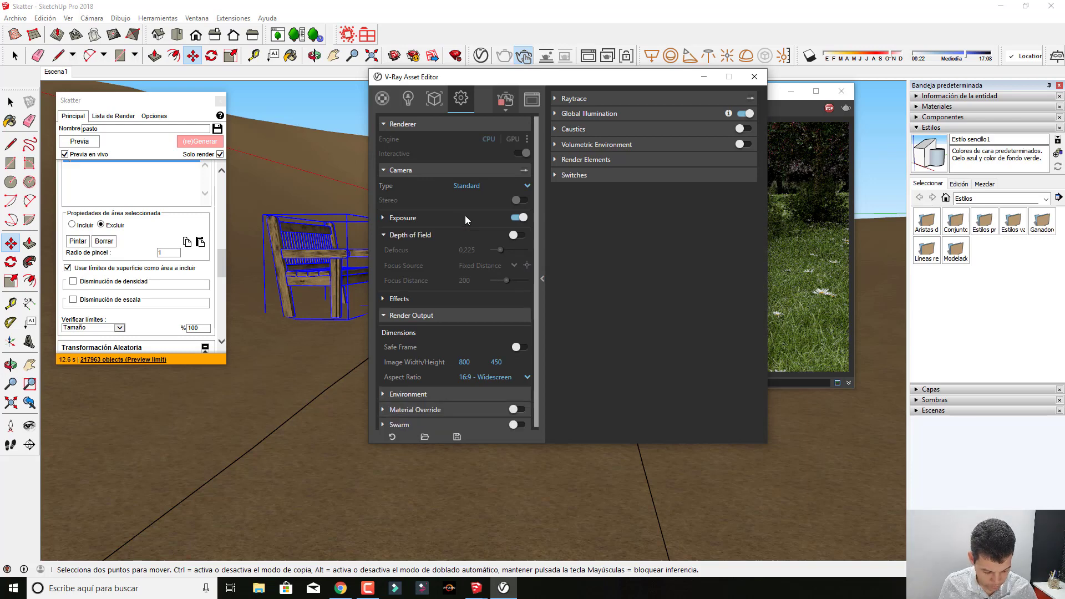
{"action": "left_click", "coordinate": [529, 100]}
{"action": "mouse_move", "coordinate": [542, 83]}
{"action": "left_mouse_down"}
{"action": "mouse_move", "coordinate": [272, 287]}
{"action": "mouse_move", "coordinate": [278, 323]}
{"action": "mouse_move", "coordinate": [279, 70]}
{"action": "mouse_move", "coordinate": [285, 76]}
{"action": "left_mouse_up"}
- Reposition the render preview and expand the Volumetric Environment rollout
{"action": "left_click_drag", "start_coordinate": [578, 94], "coordinate": [698, 78]}
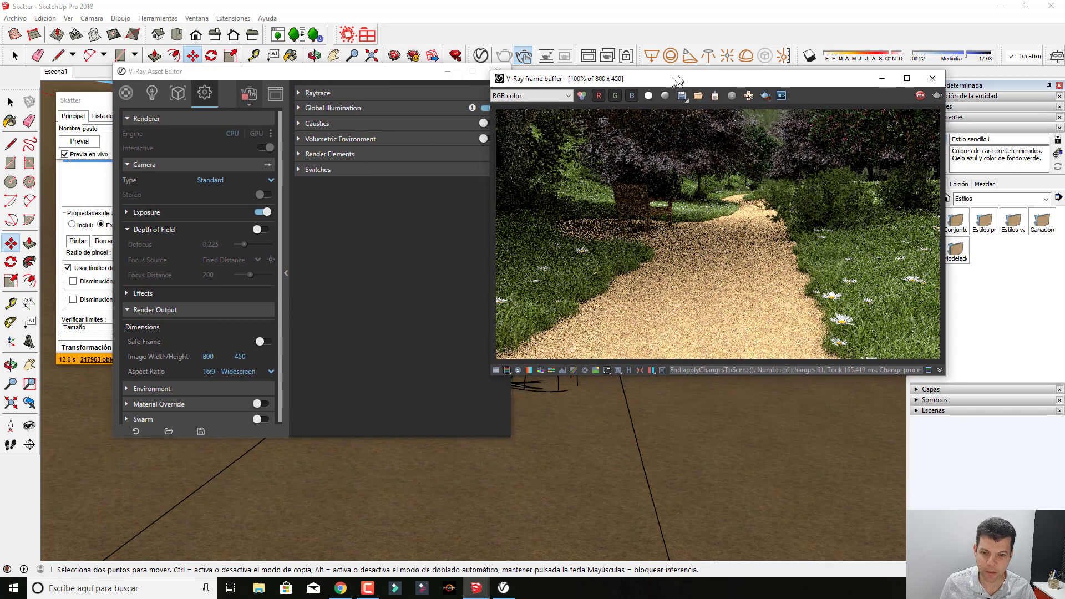
{"action": "left_click", "coordinate": [356, 139]}
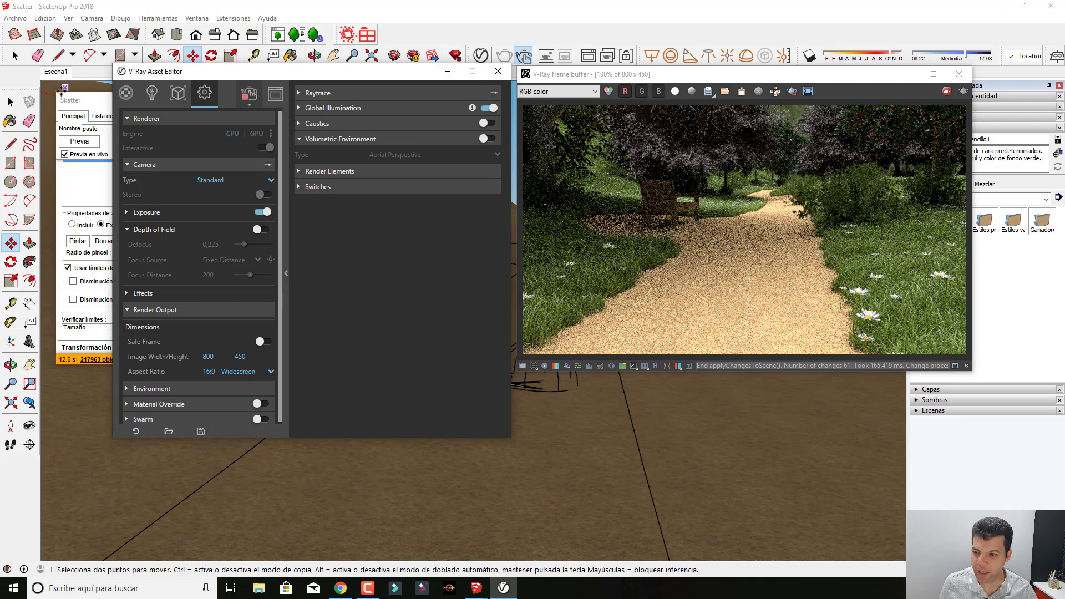
{"action": "left_click", "coordinate": [15, 17]}
{"action": "key", "text": "Escape"}
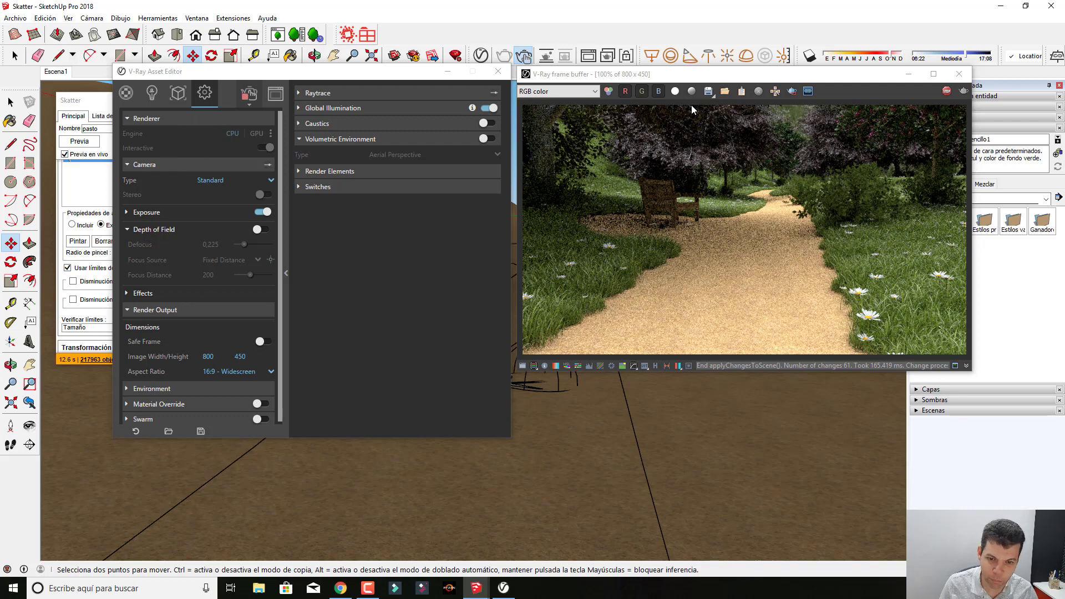
- Enable Aerial Perspective haze and set the atmosphere height to 1
{"action": "left_click", "coordinate": [485, 138]}
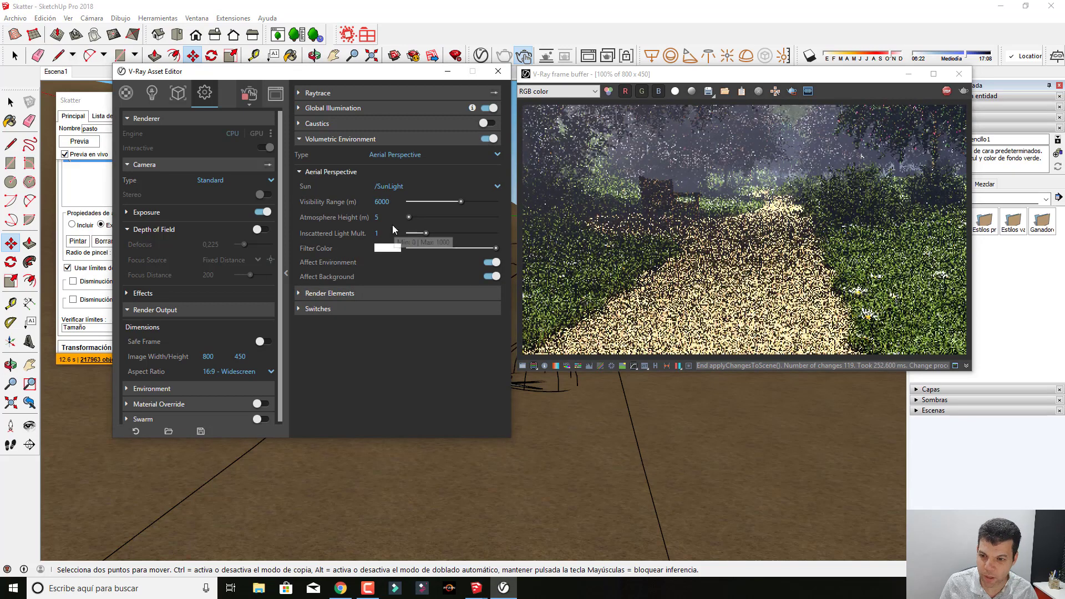
{"action": "left_click", "coordinate": [384, 218]}
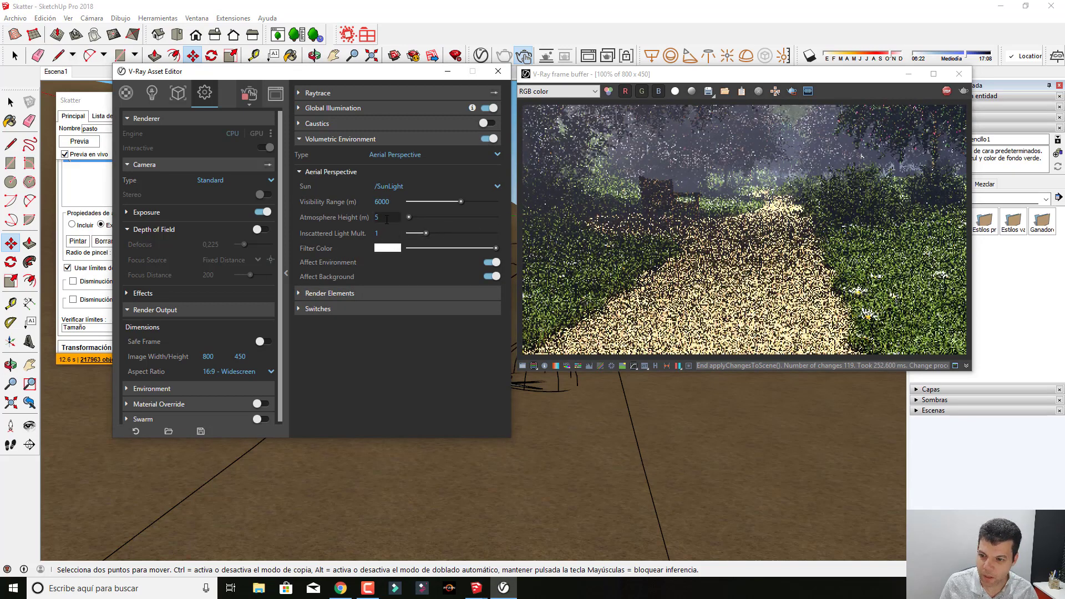
{"action": "key", "text": "BackSpace"}
{"action": "type", "text": "1"}
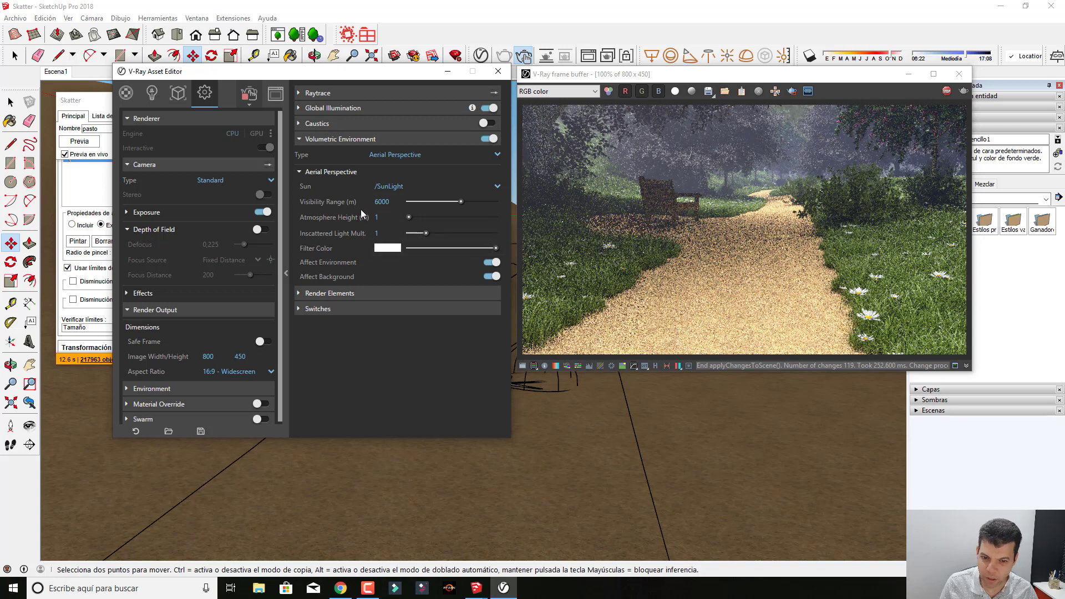
{"action": "key", "text": "Return"}
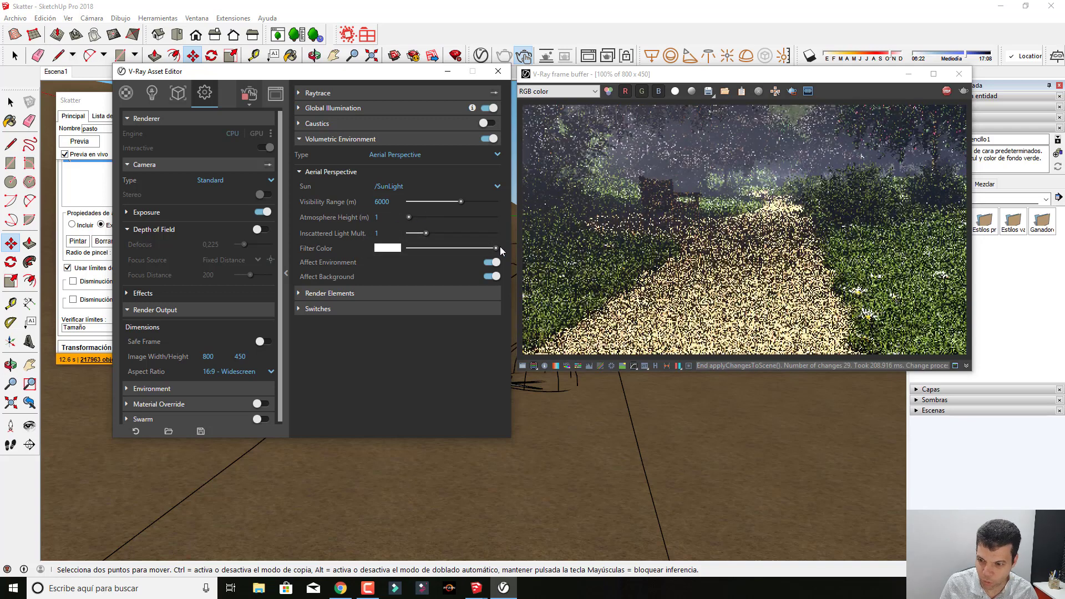
- Try visibility ranges of 1000 and 4500, settling on 10000
{"action": "left_click", "coordinate": [381, 201]}
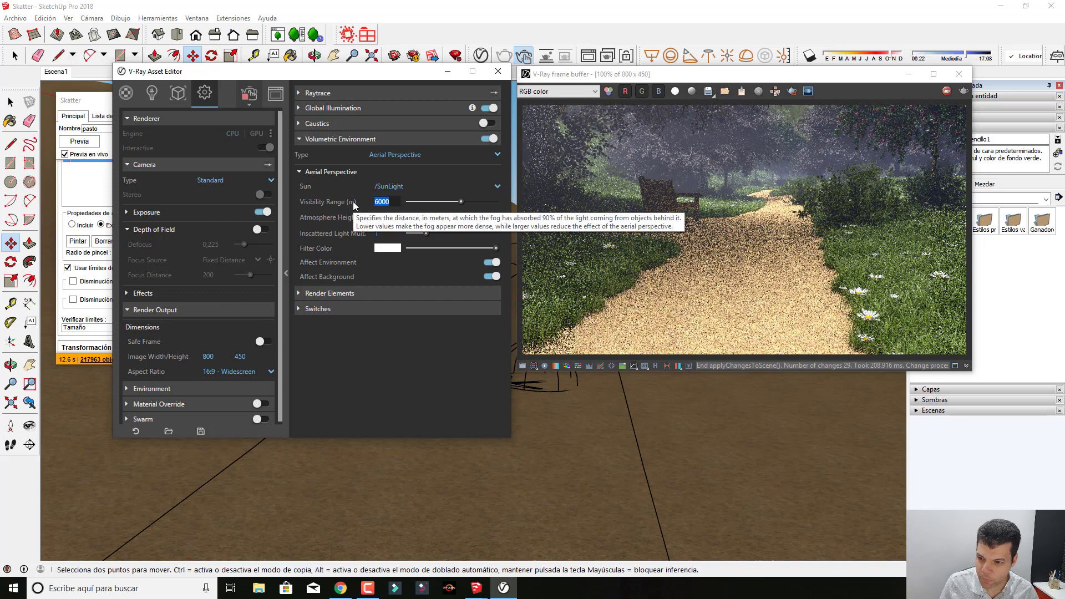
{"action": "type", "text": "1000"}
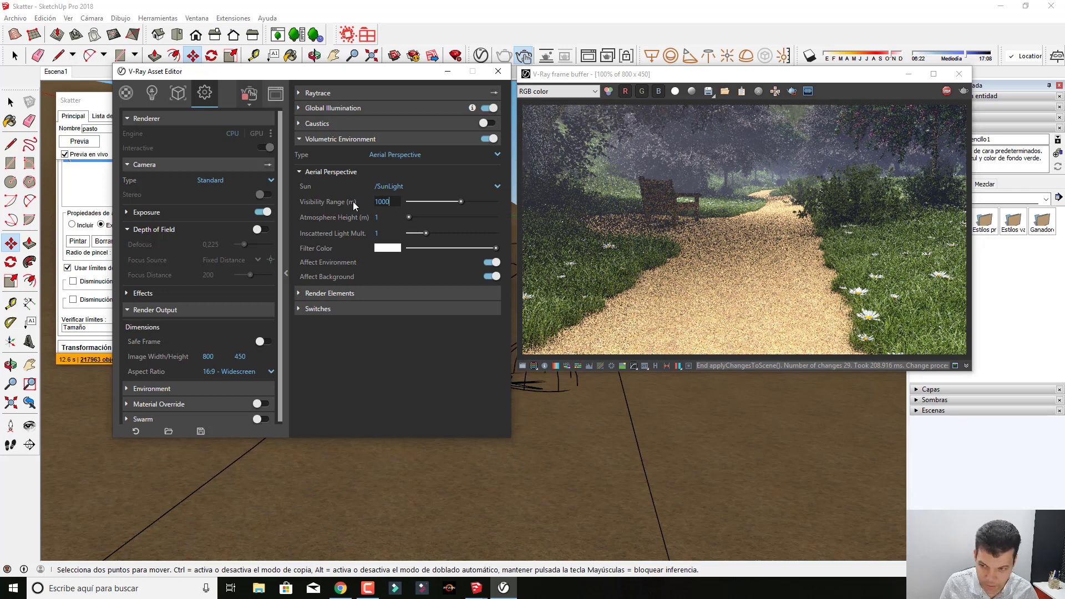
{"action": "key", "text": "Return"}
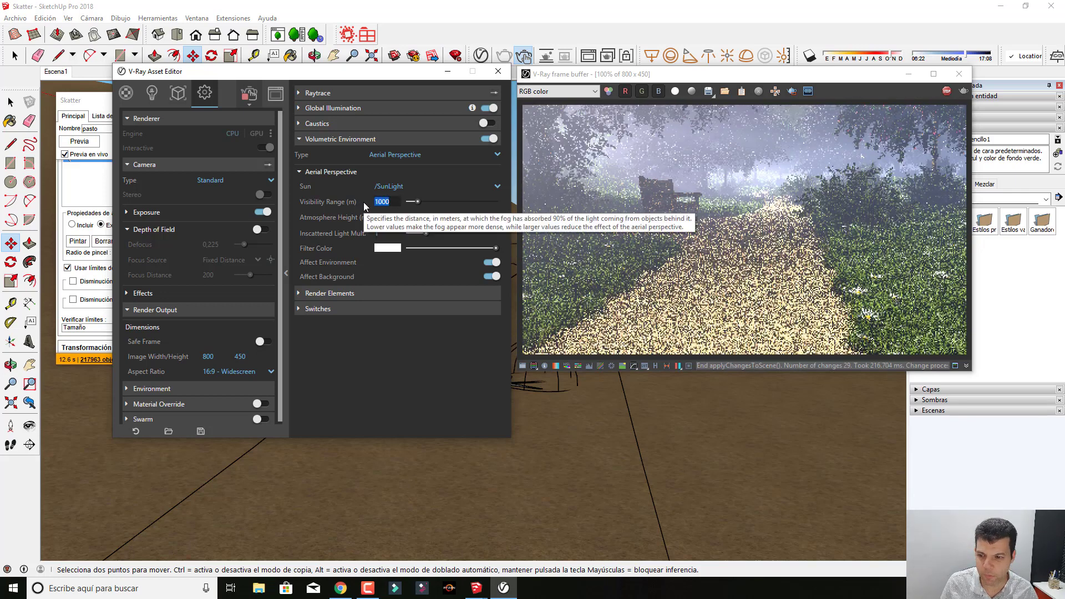
{"action": "type", "text": "45"}
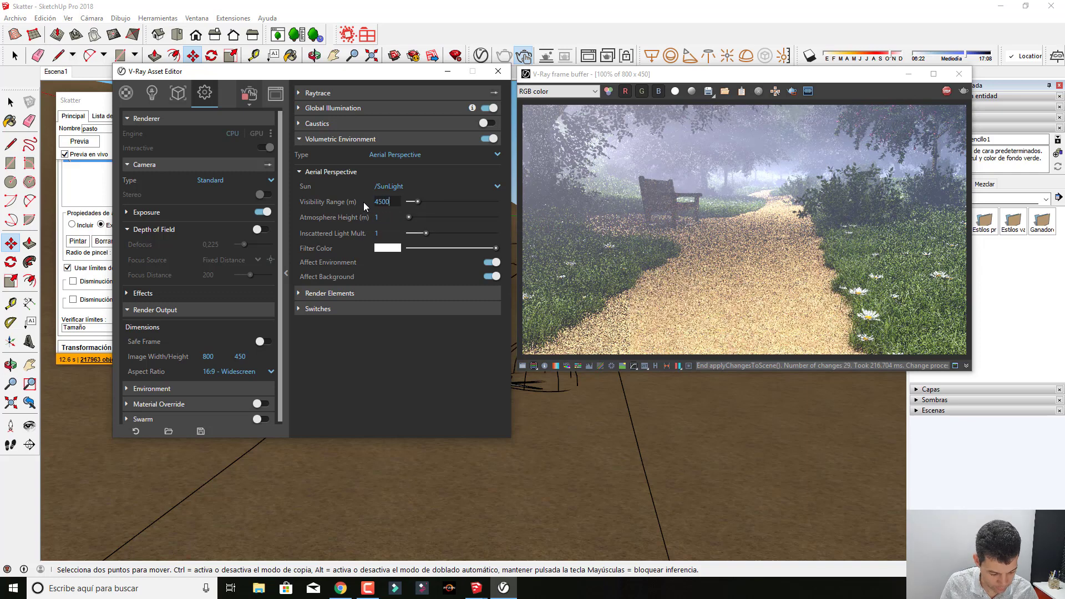
{"action": "type", "text": "00"}
{"action": "key", "text": "Return"}
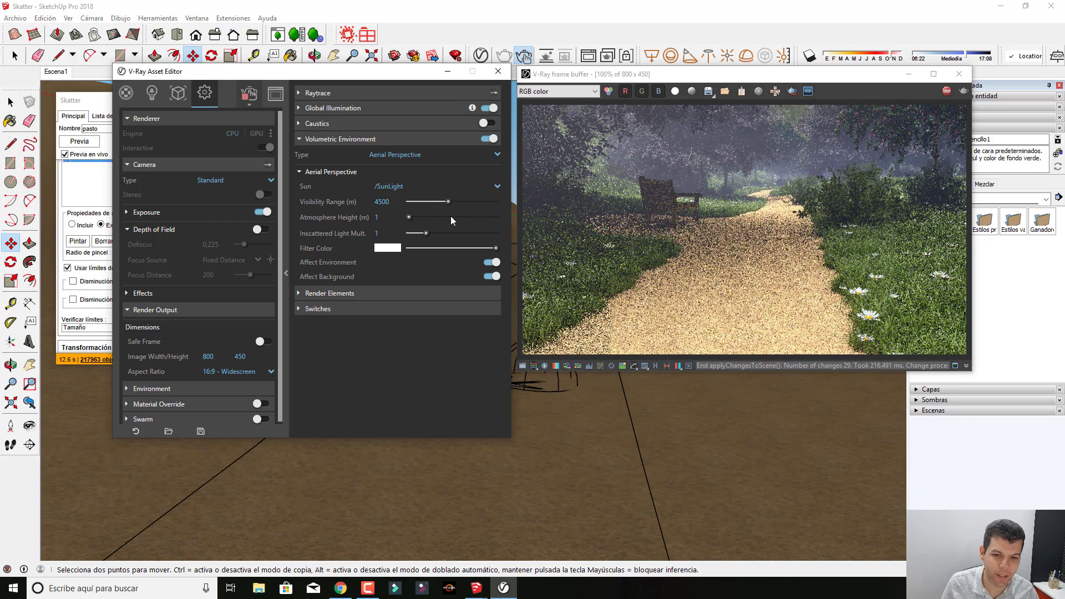
{"action": "double_click", "coordinate": [382, 201]}
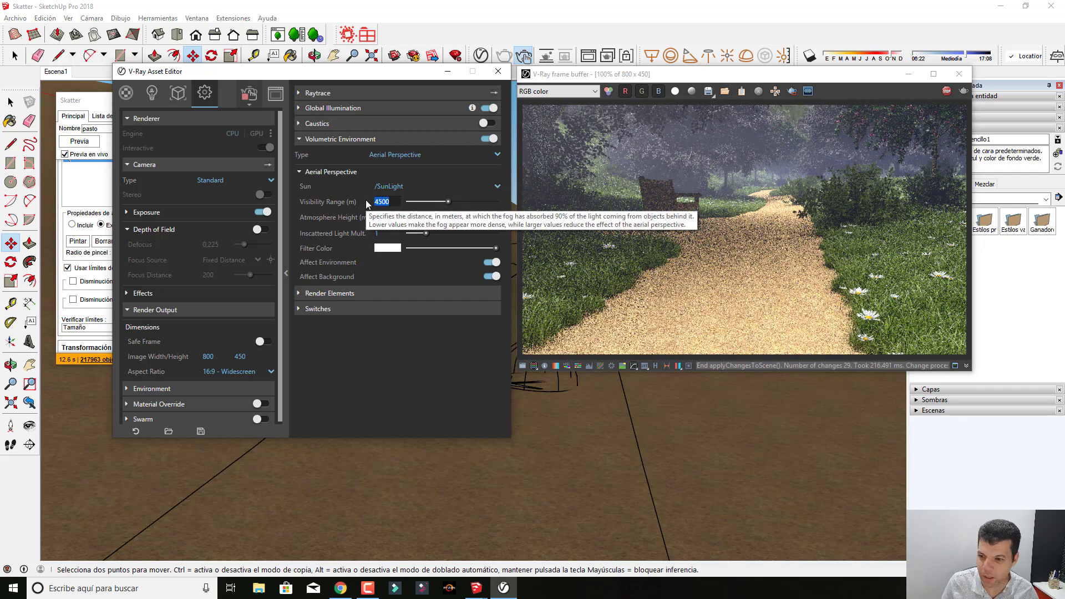
{"action": "type", "text": "10000"}
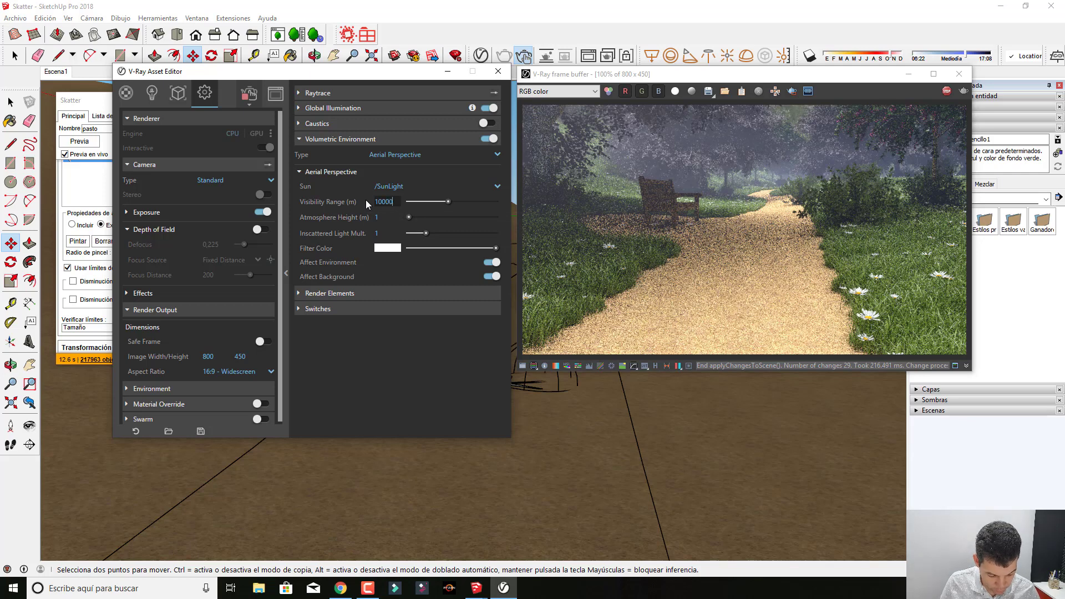
{"action": "key", "text": "Return"}
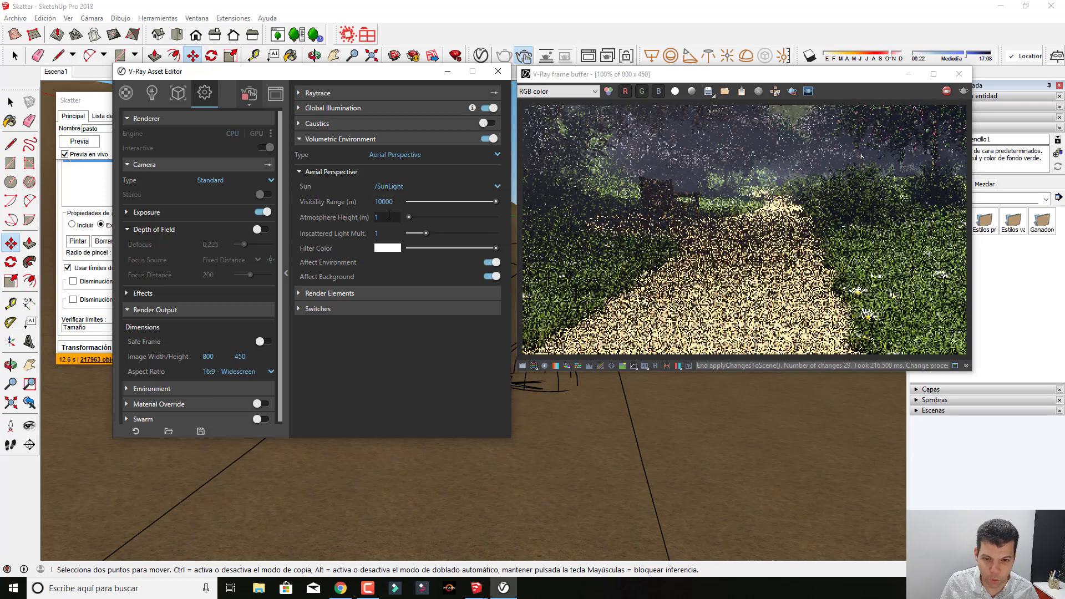
- Set the atmosphere height to 400, then settle on 10 m
{"action": "type", "text": "400"}
{"action": "key", "text": "Return"}
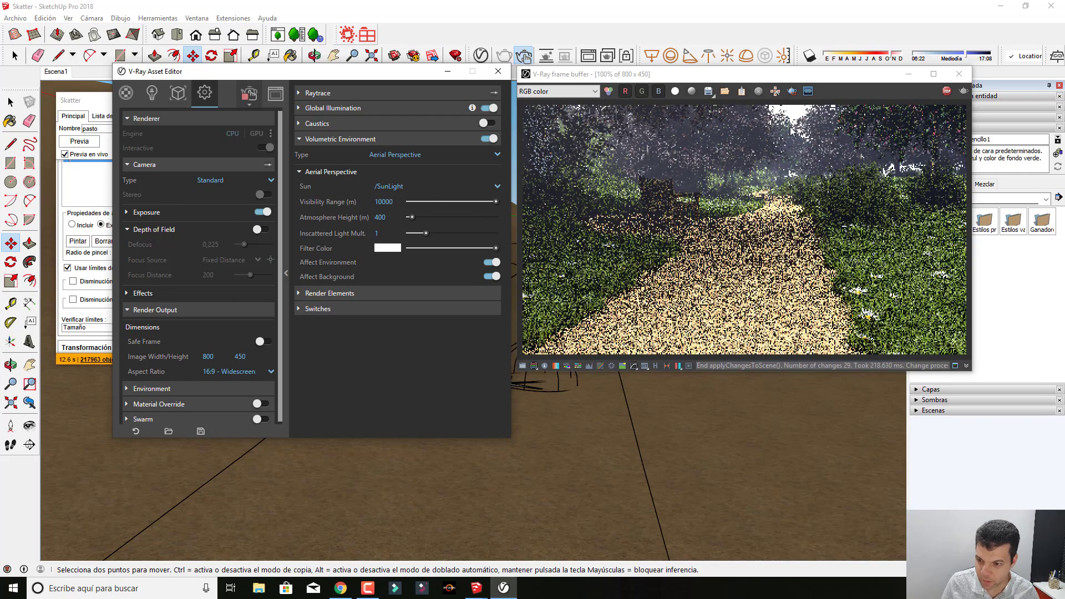
{"action": "left_click", "coordinate": [381, 218]}
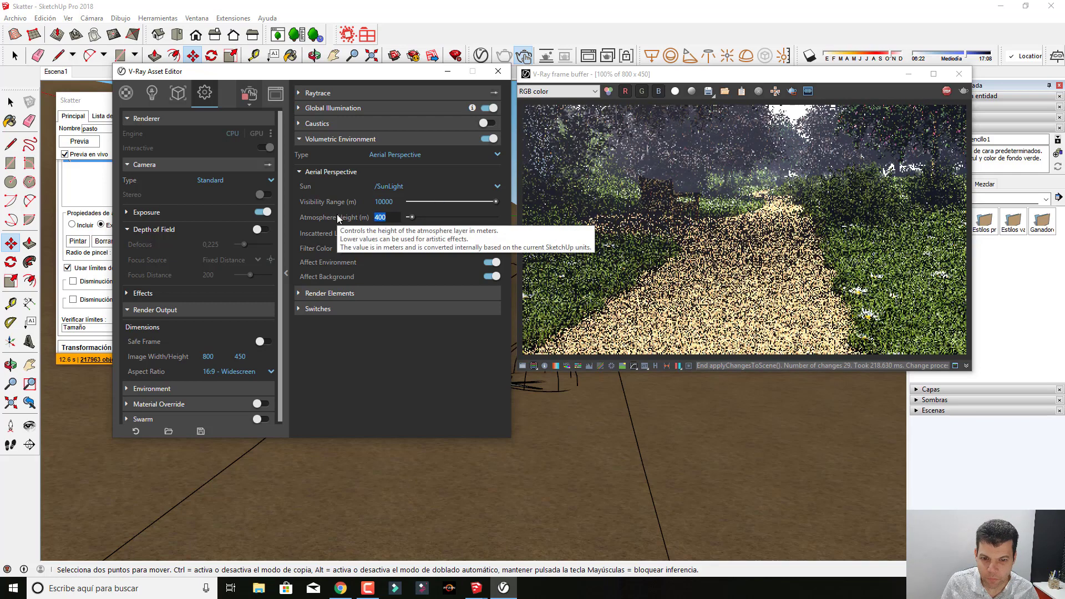
{"action": "type", "text": "10"}
{"action": "key", "text": "Return"}
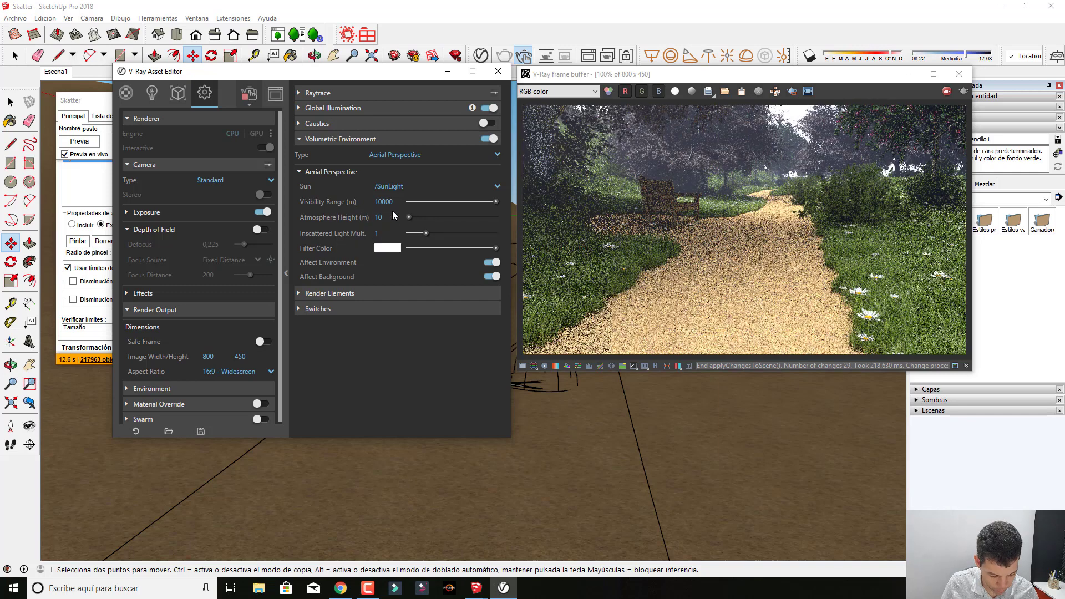
{"action": "left_click", "coordinate": [715, 123]}
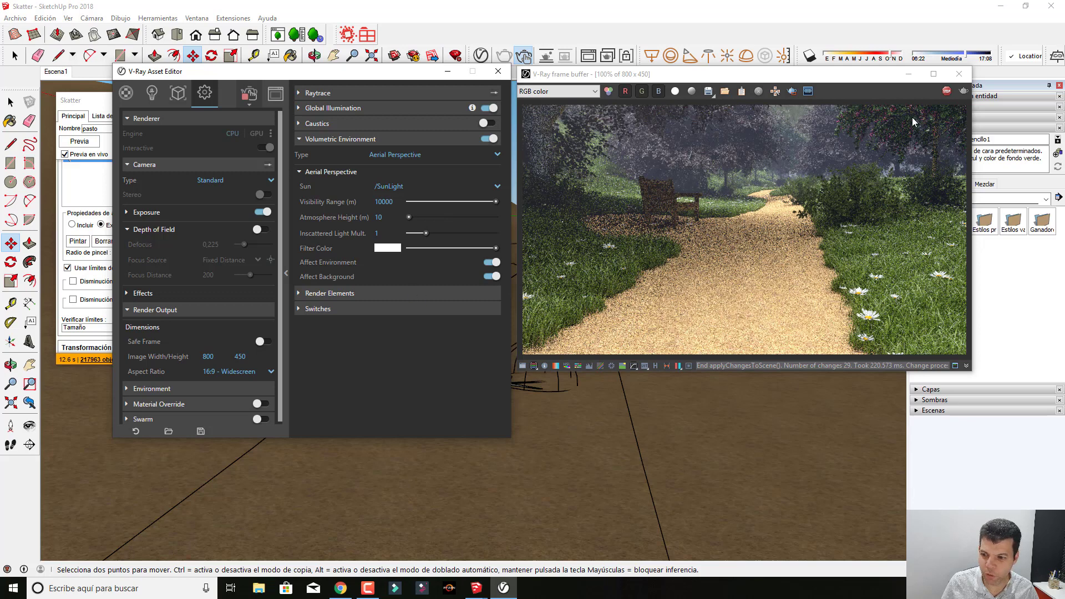
- Stop the interactive render, turn Interactive off, and collapse the Renderer and Camera rollouts
{"action": "left_click", "coordinate": [948, 94]}
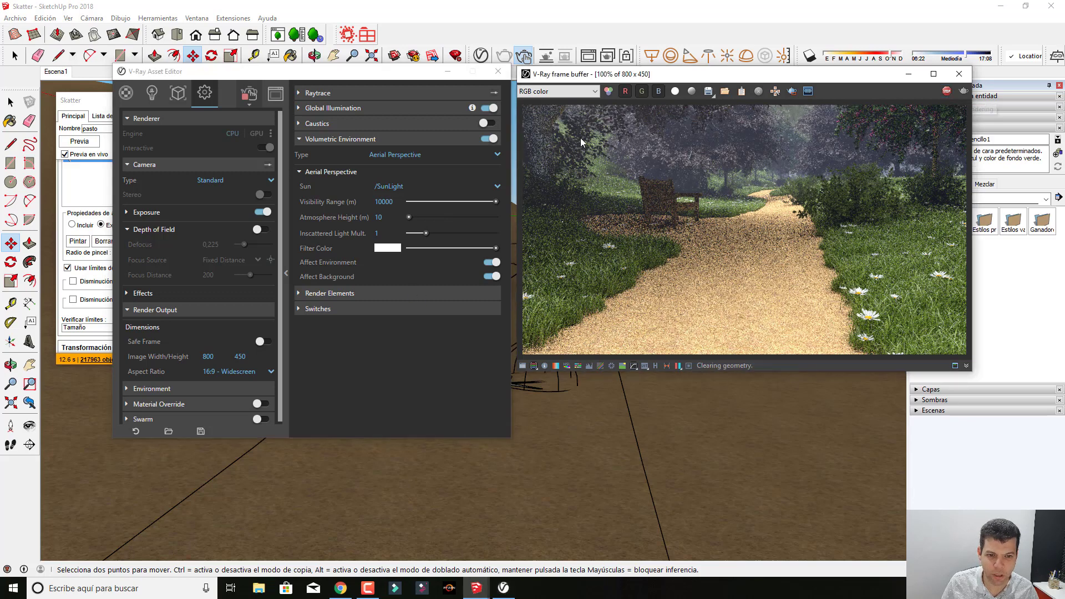
{"action": "left_click", "coordinate": [262, 148]}
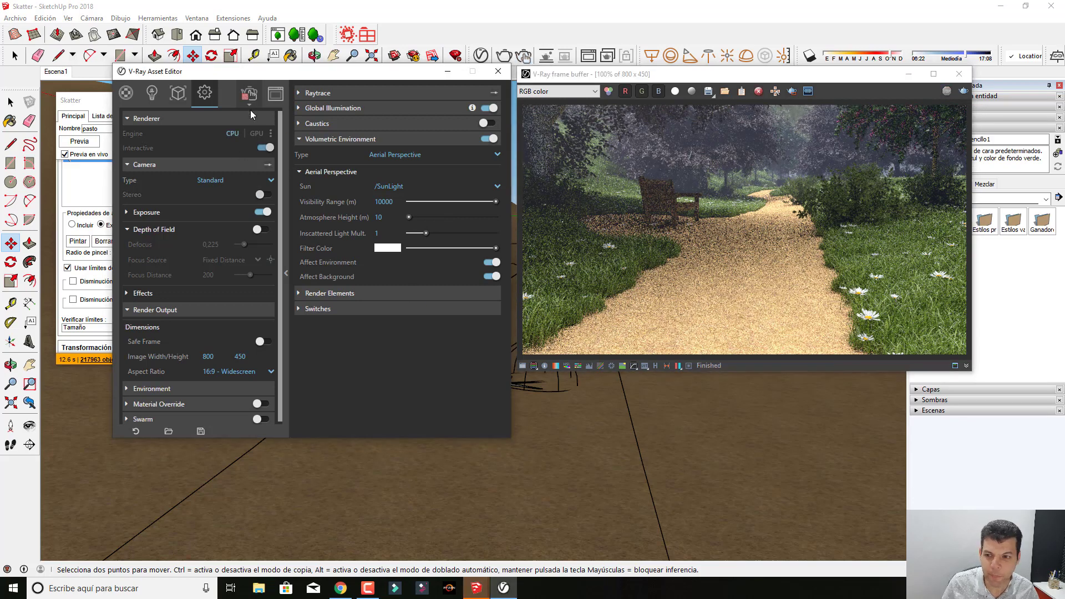
{"action": "left_click", "coordinate": [263, 148]}
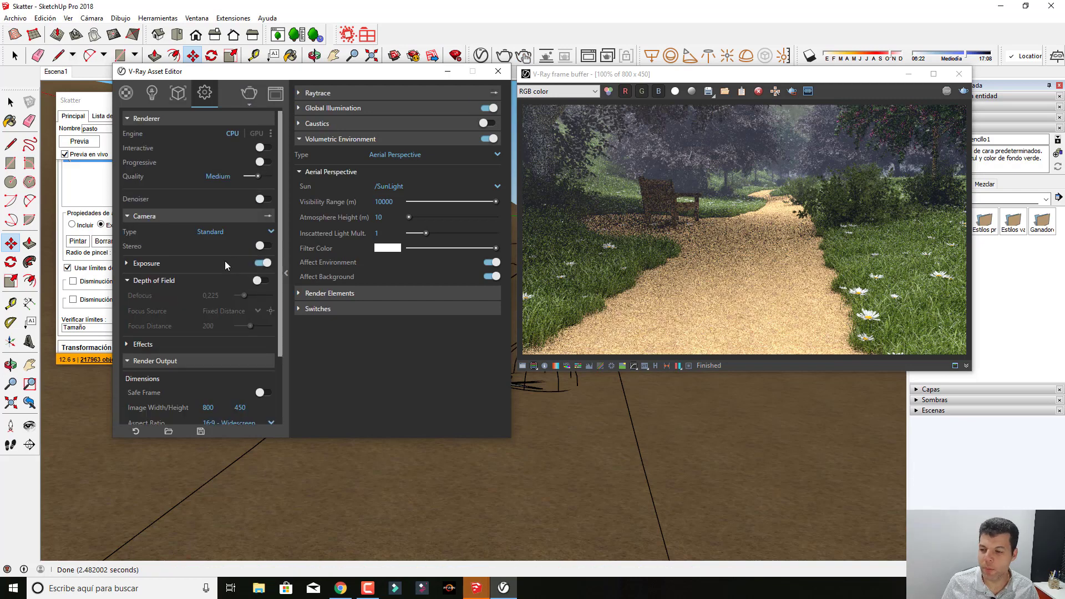
{"action": "left_click", "coordinate": [182, 121]}
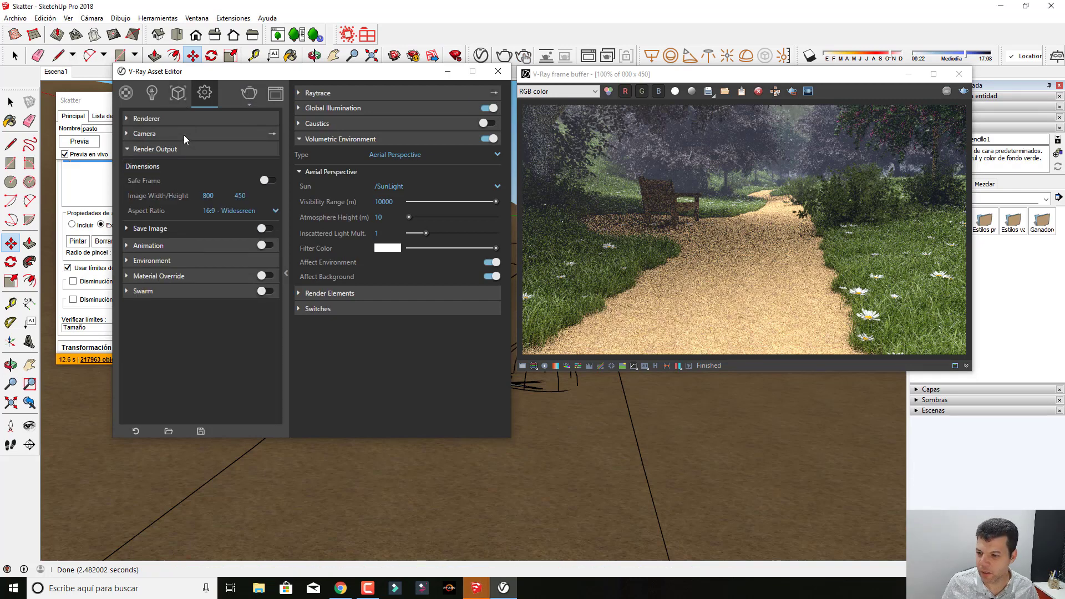
- Set the Render Output image width to 1920 for a 1920×1080 render
{"action": "double_click", "coordinate": [223, 196]}
{"action": "type", "text": "1920"}
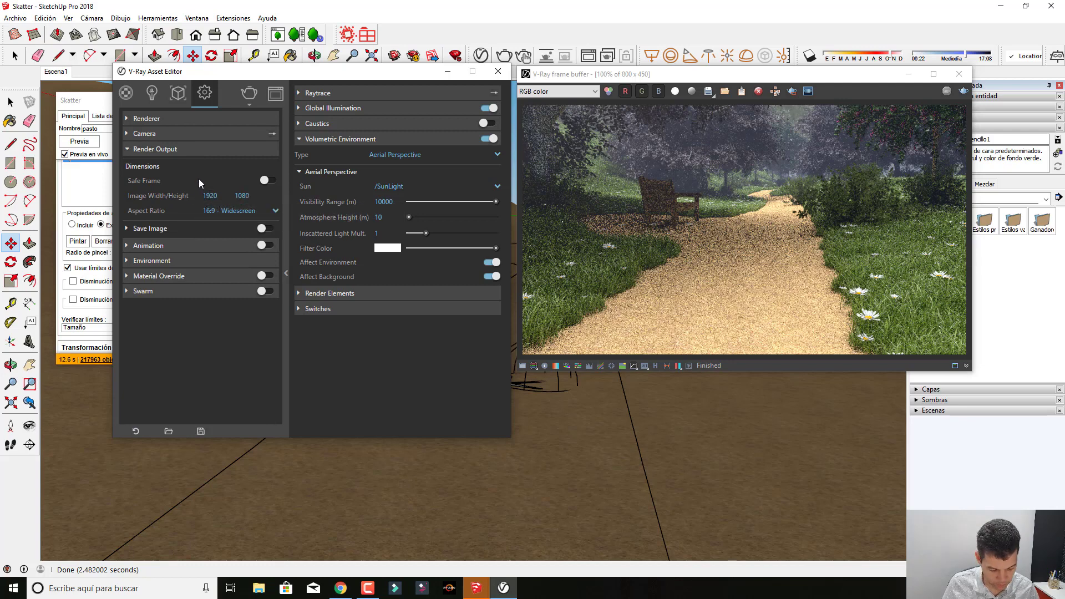
{"action": "left_click", "coordinate": [218, 147]}
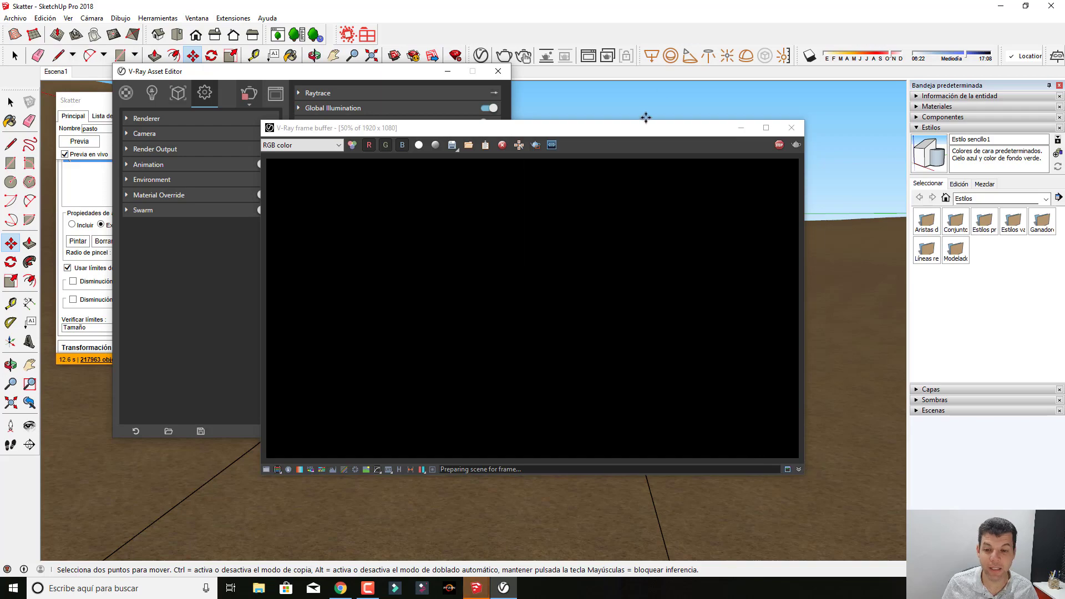
- Arrange the frame buffer, Skatter and Asset Editor windows while rendering, then maximize the frame buffer
{"action": "left_click_drag", "start_coordinate": [644, 128], "coordinate": [554, 75]}
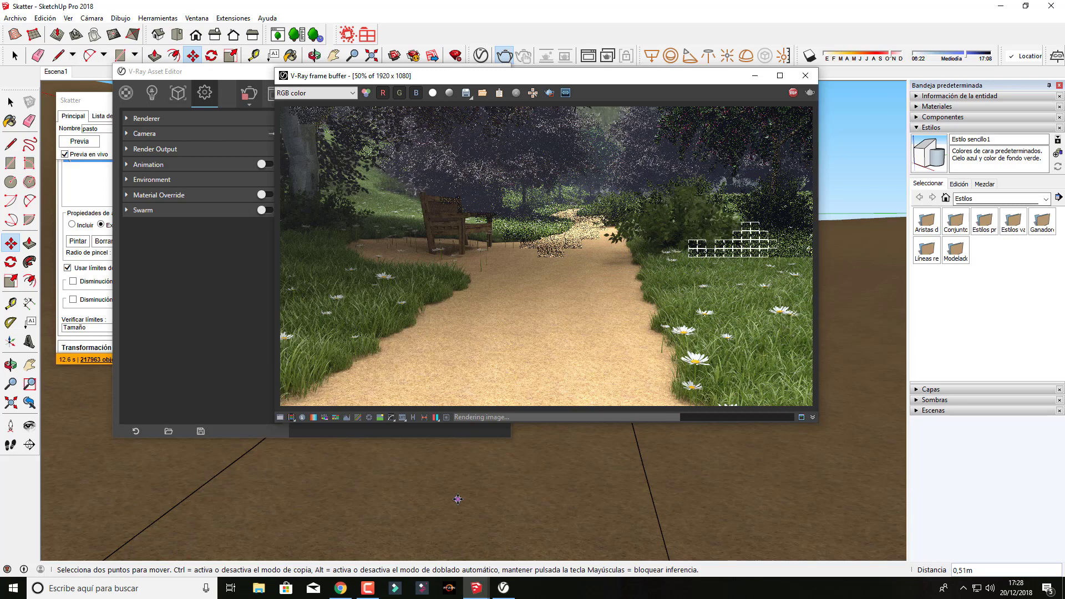
{"action": "left_click", "coordinate": [340, 559]}
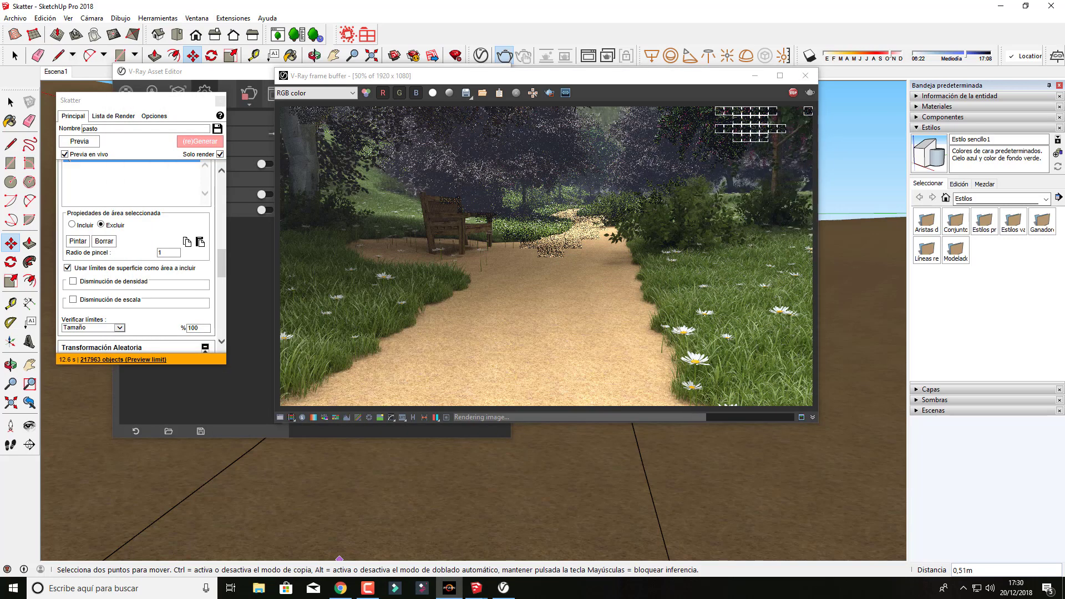
{"action": "left_click", "coordinate": [470, 399]}
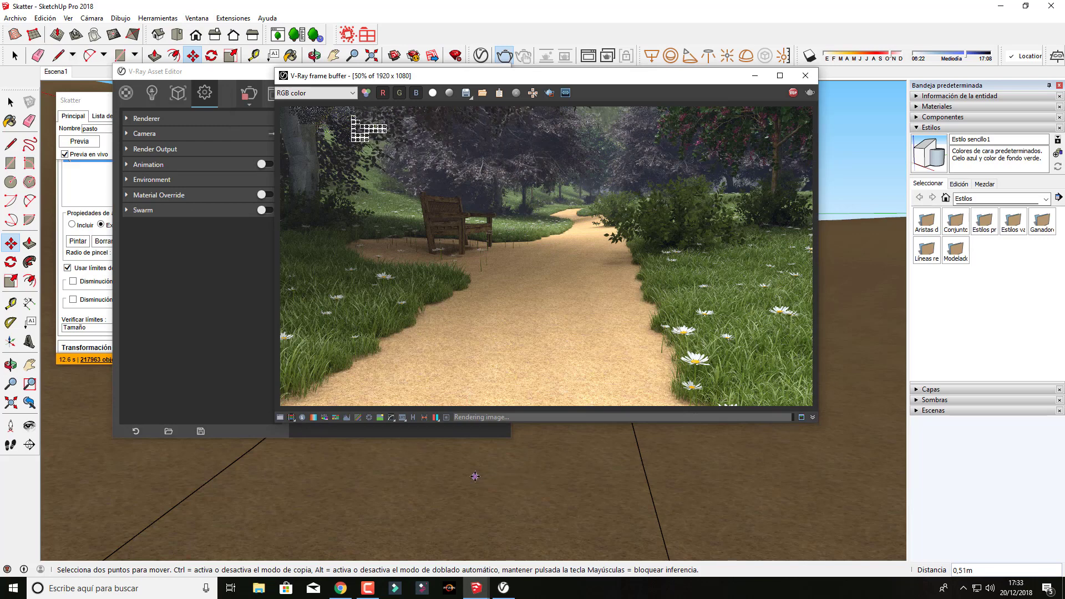
{"action": "left_click_drag", "start_coordinate": [554, 80], "coordinate": [667, 86]}
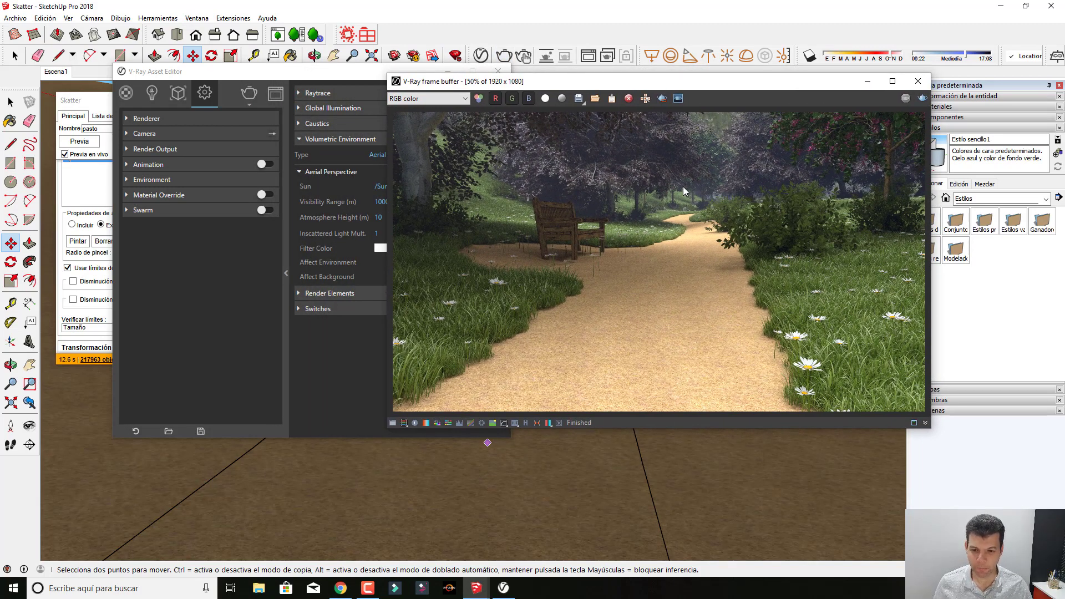
{"action": "left_click", "coordinate": [893, 81]}
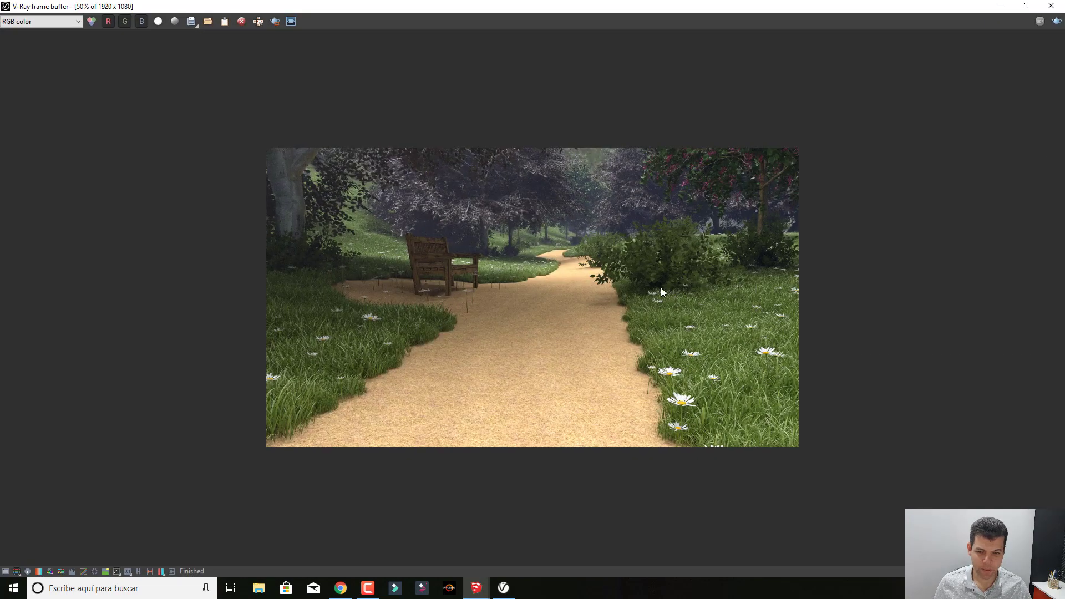
{"action": "scroll", "coordinate": [657, 288], "scroll_direction": "up", "scroll_amount": 1}
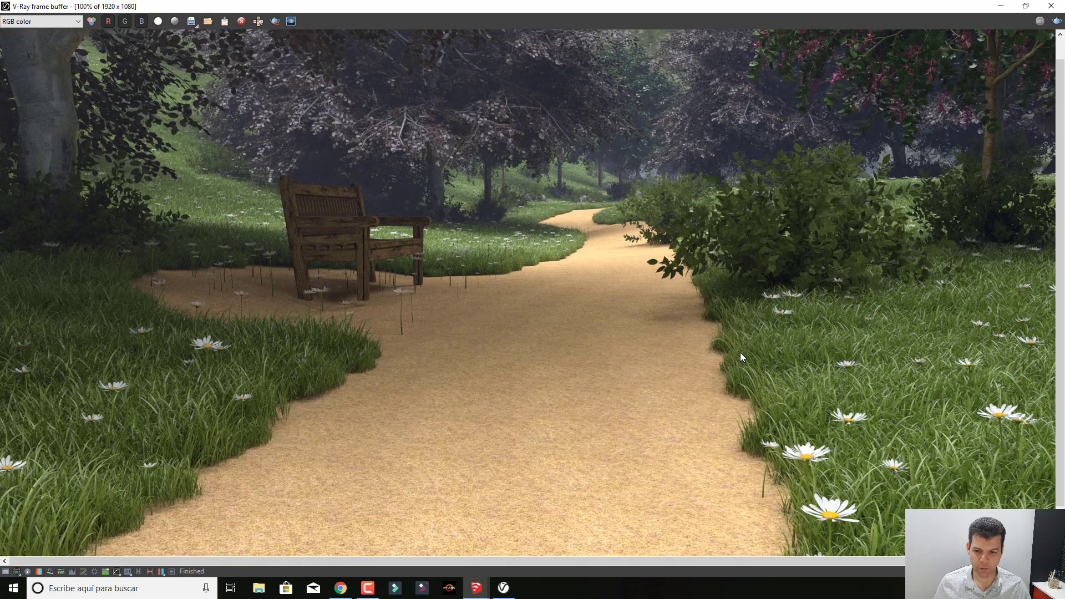